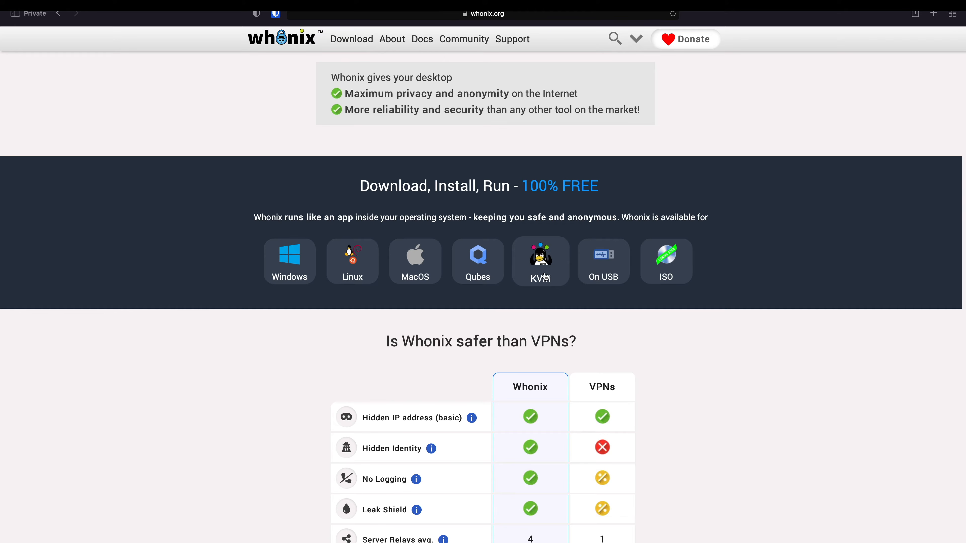
- Scroll down through the whonix.org homepage to review its content
{"action": "scroll", "coordinate": [554, 290], "scroll_direction": "down", "scroll_amount": 5}
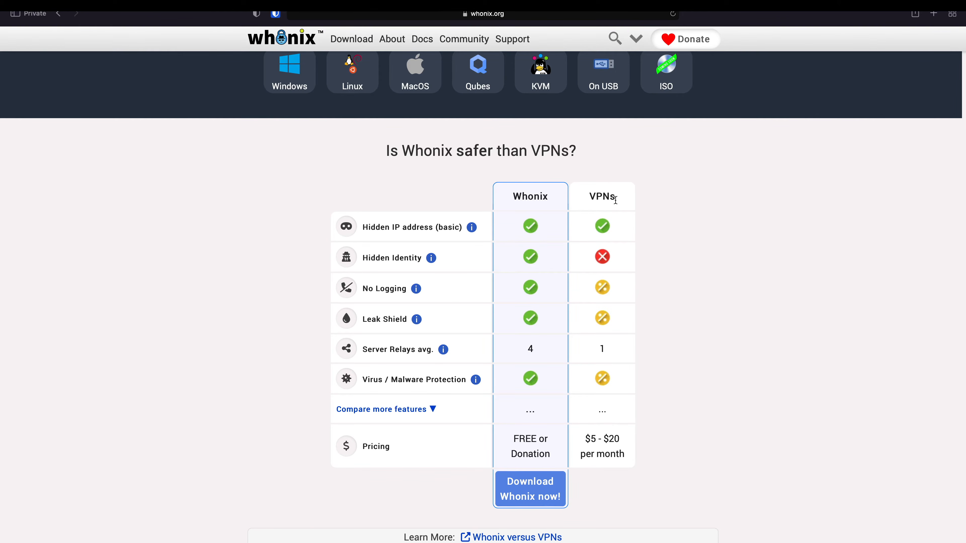
{"action": "scroll", "coordinate": [474, 272], "scroll_direction": "down", "scroll_amount": 1}
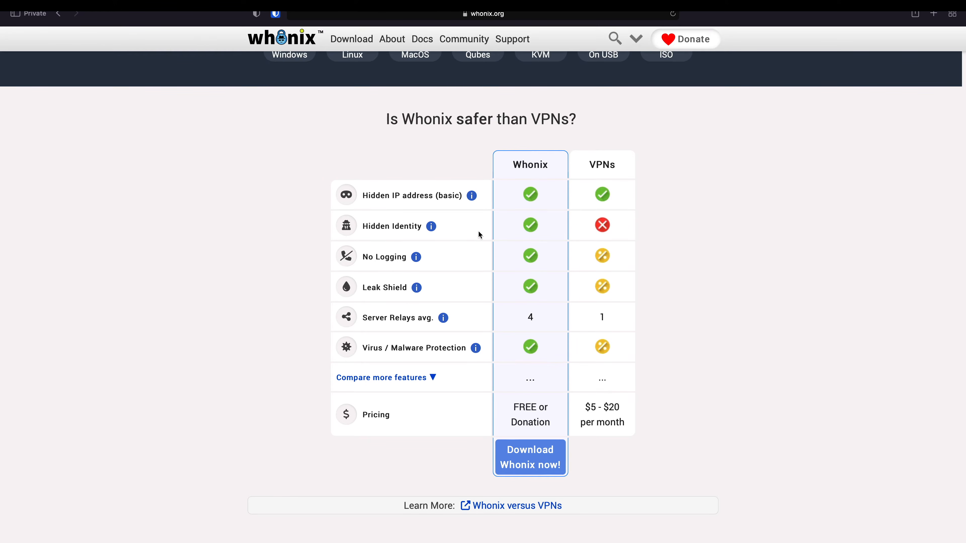
{"action": "mouse_move", "coordinate": [473, 201]}
{"action": "scroll", "coordinate": [396, 175], "scroll_direction": "down", "scroll_amount": 2}
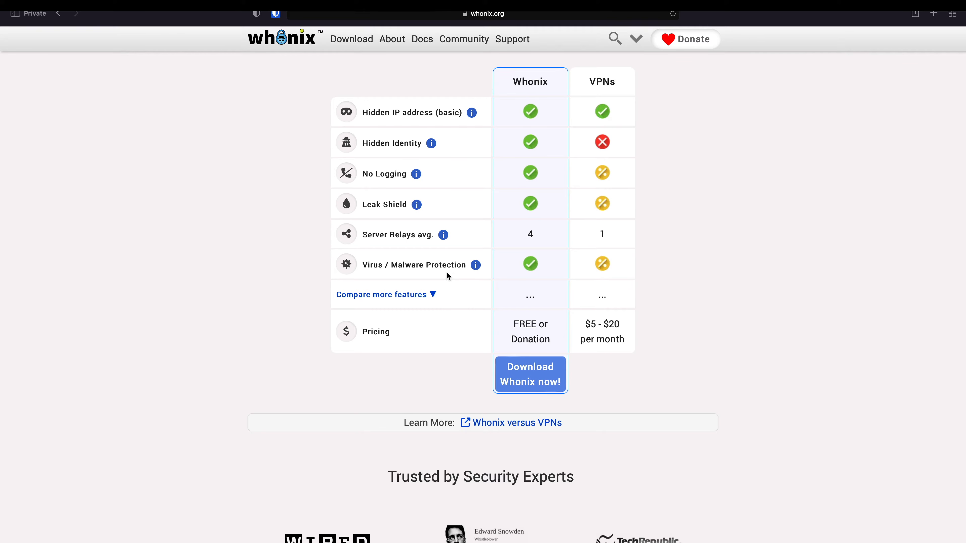
{"action": "scroll", "coordinate": [452, 274], "scroll_direction": "down", "scroll_amount": 1}
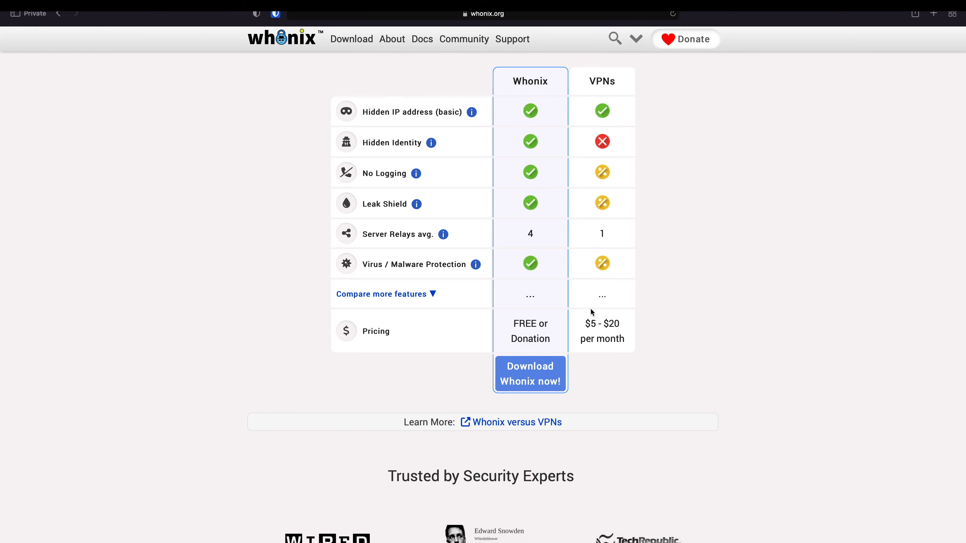
{"action": "scroll", "coordinate": [724, 329], "scroll_direction": "down", "scroll_amount": 8}
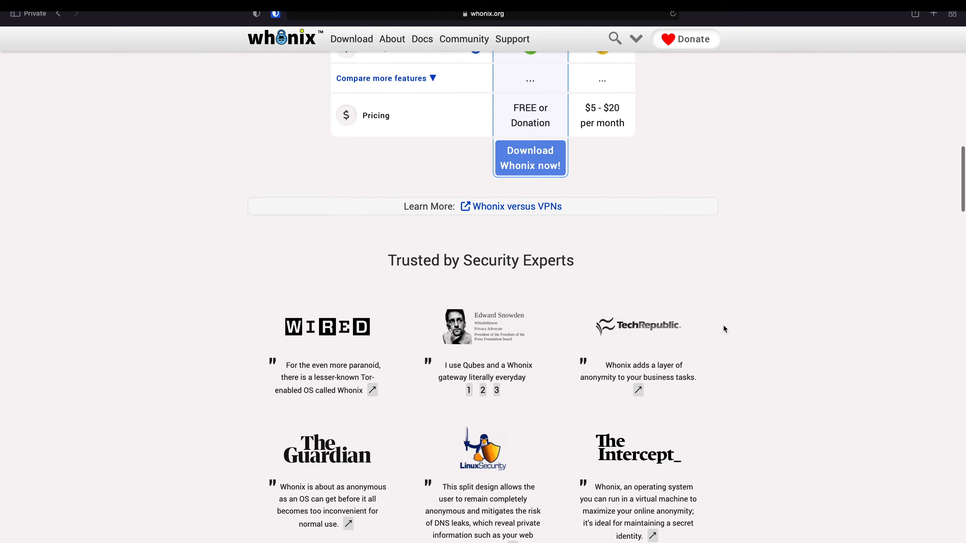
{"action": "scroll", "coordinate": [724, 326], "scroll_direction": "down", "scroll_amount": 2}
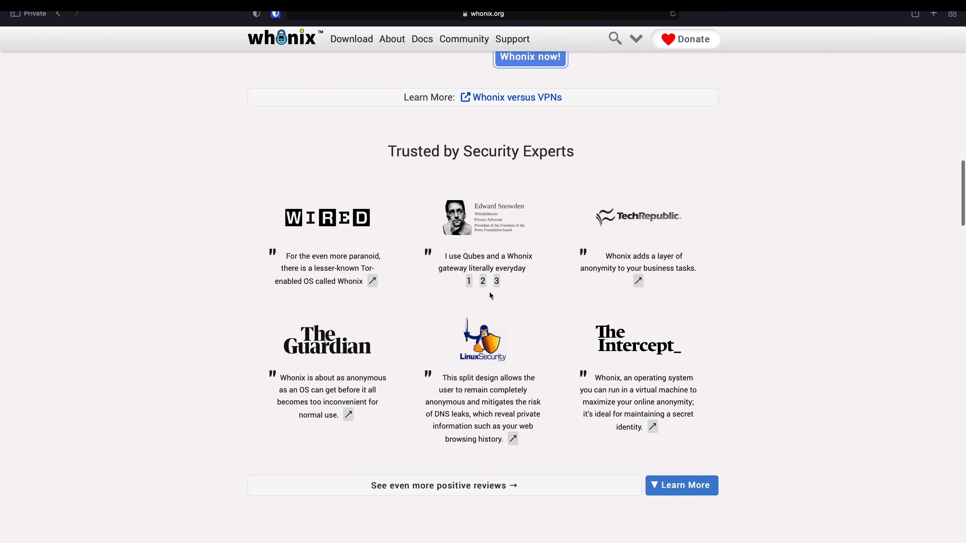
{"action": "scroll", "coordinate": [716, 279], "scroll_direction": "down", "scroll_amount": 3}
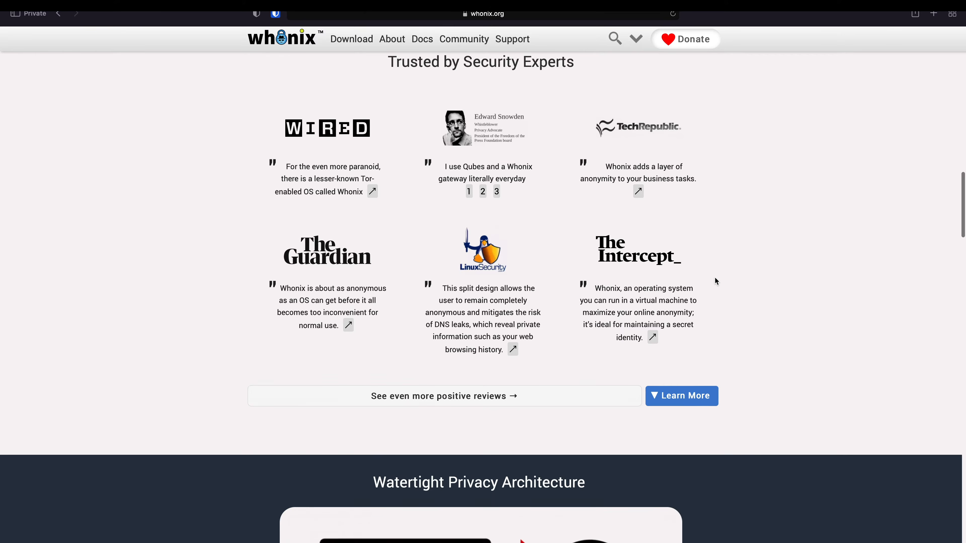
{"action": "scroll", "coordinate": [715, 281], "scroll_direction": "down", "scroll_amount": 10}
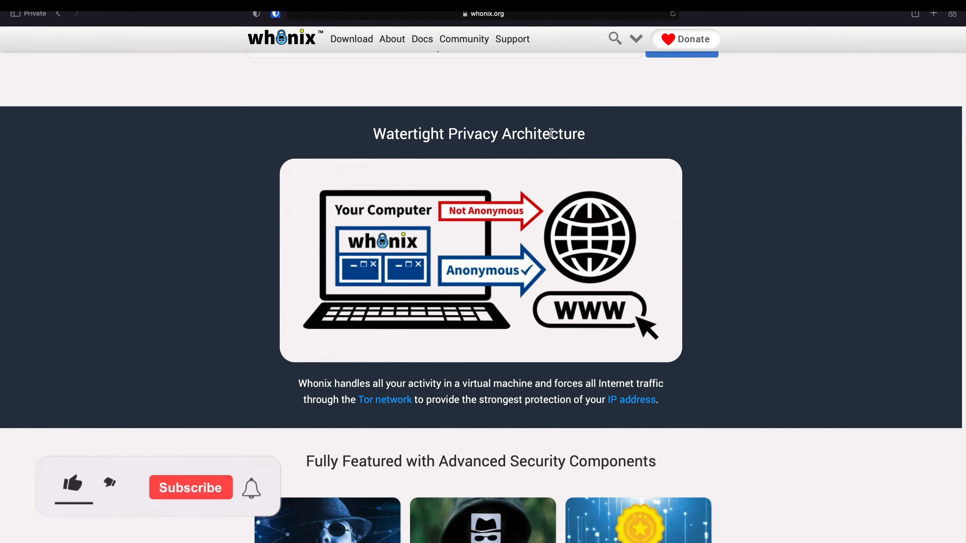
{"action": "scroll", "coordinate": [495, 182], "scroll_direction": "down", "scroll_amount": 1}
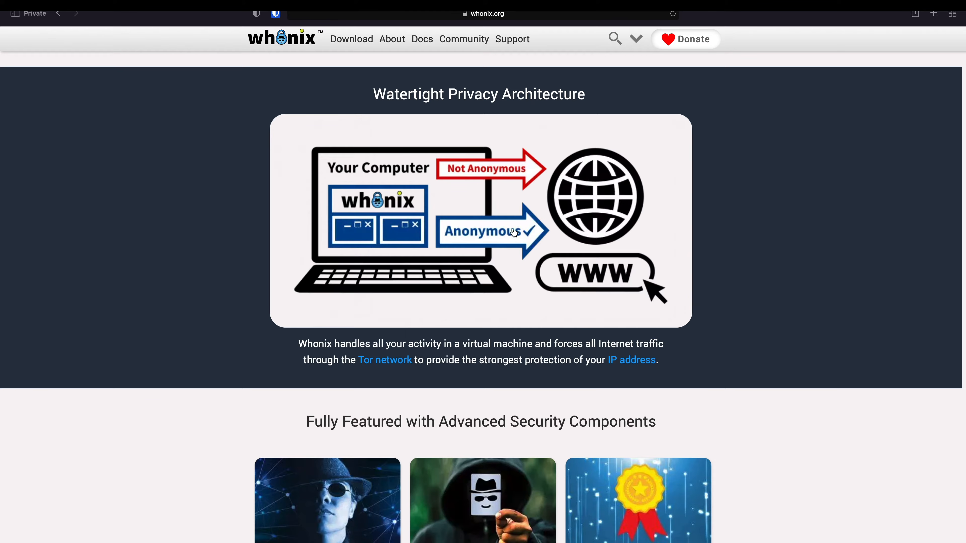
{"action": "scroll", "coordinate": [703, 268], "scroll_direction": "down", "scroll_amount": 5}
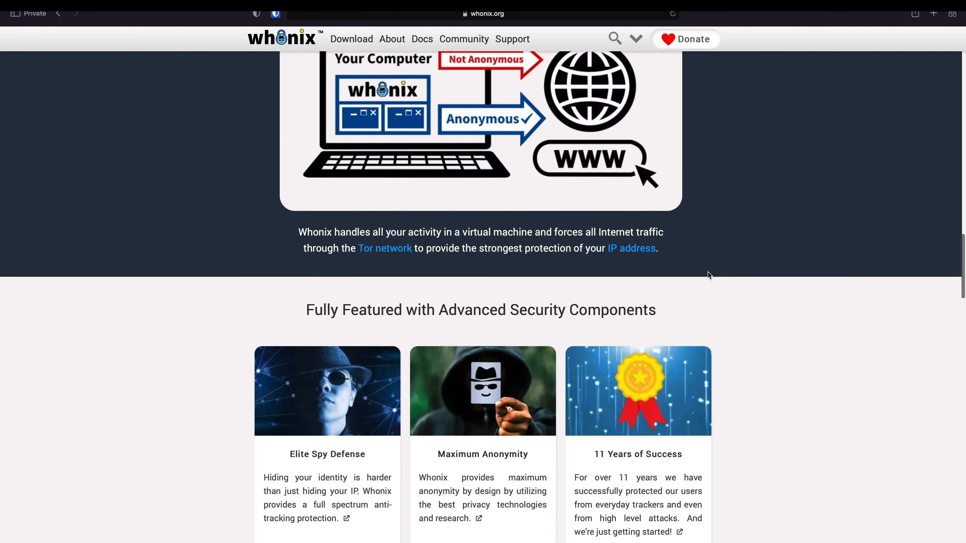
{"action": "scroll", "coordinate": [709, 275], "scroll_direction": "down", "scroll_amount": 4}
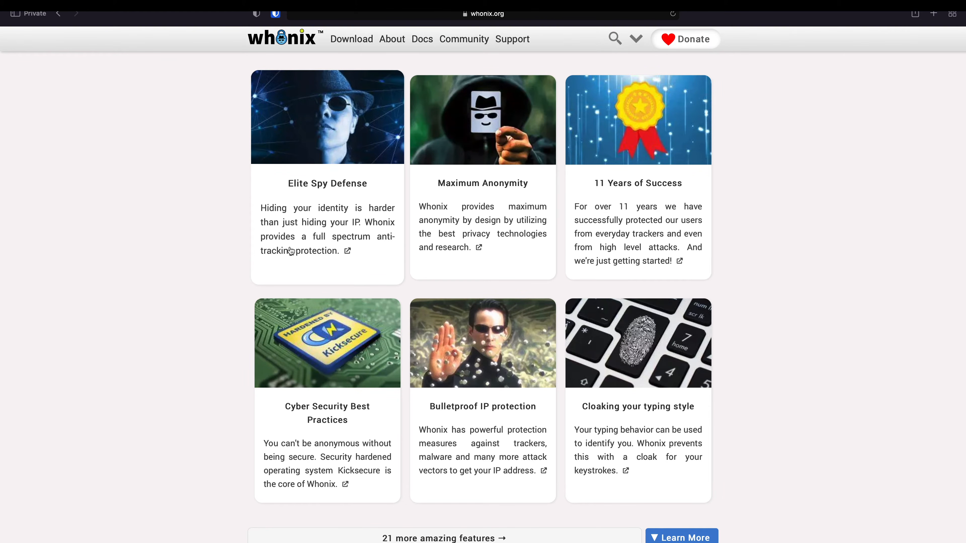
{"action": "scroll", "coordinate": [210, 300], "scroll_direction": "down", "scroll_amount": 10}
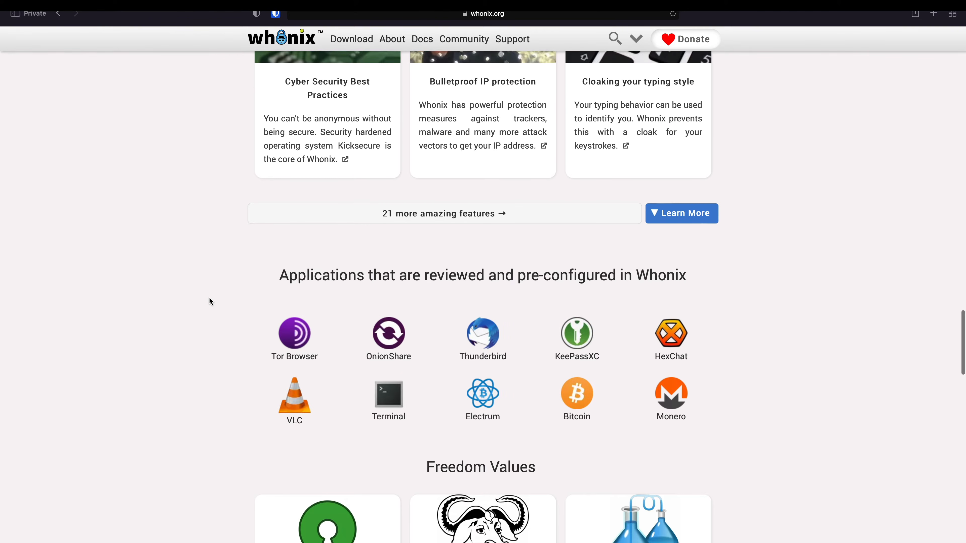
{"action": "scroll", "coordinate": [212, 302], "scroll_direction": "down", "scroll_amount": 2}
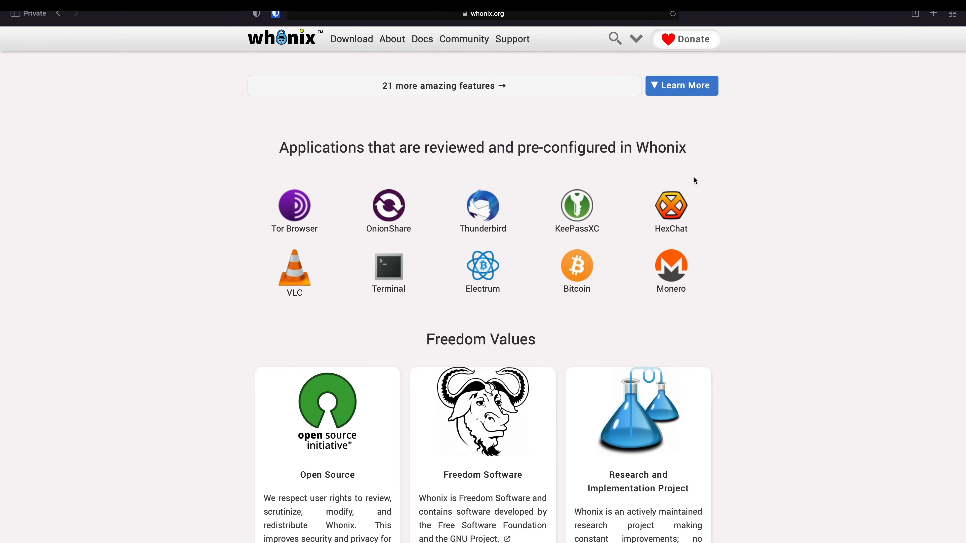
{"action": "scroll", "coordinate": [767, 304], "scroll_direction": "down", "scroll_amount": 2}
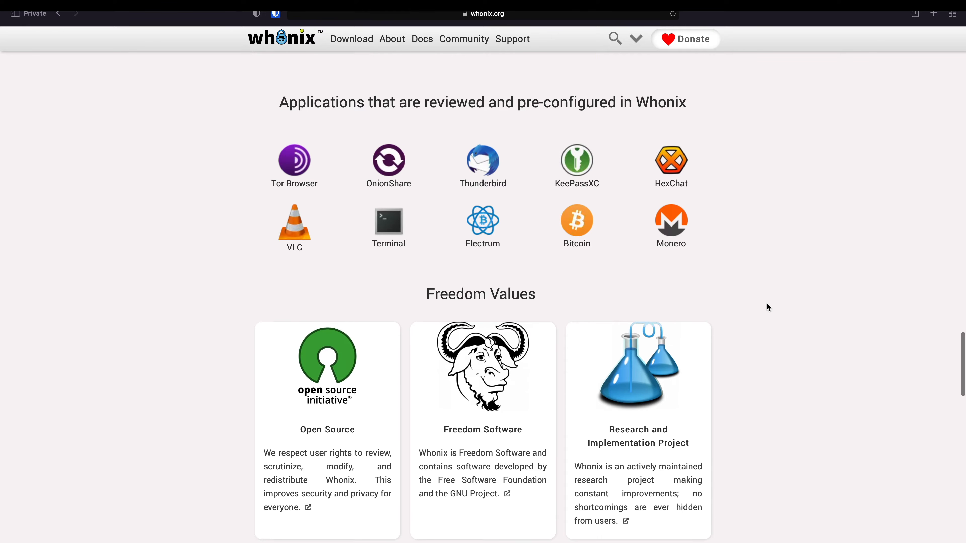
{"action": "scroll", "coordinate": [767, 304], "scroll_direction": "down", "scroll_amount": 15}
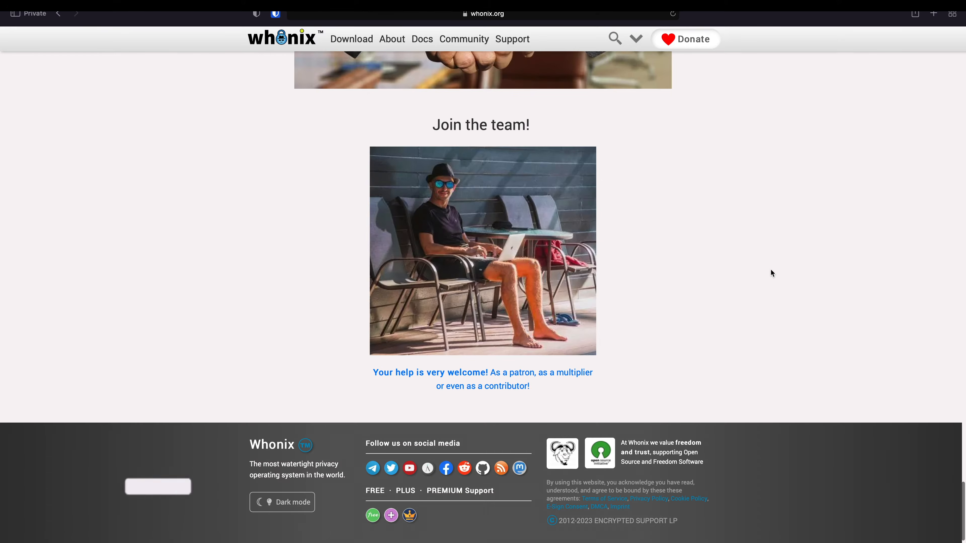
- Return to the top and reveal the Download menu with its Windows, Linux, Mac, VirtualBox and KVM options
{"action": "scroll", "coordinate": [773, 273], "scroll_direction": "up", "scroll_amount": 12}
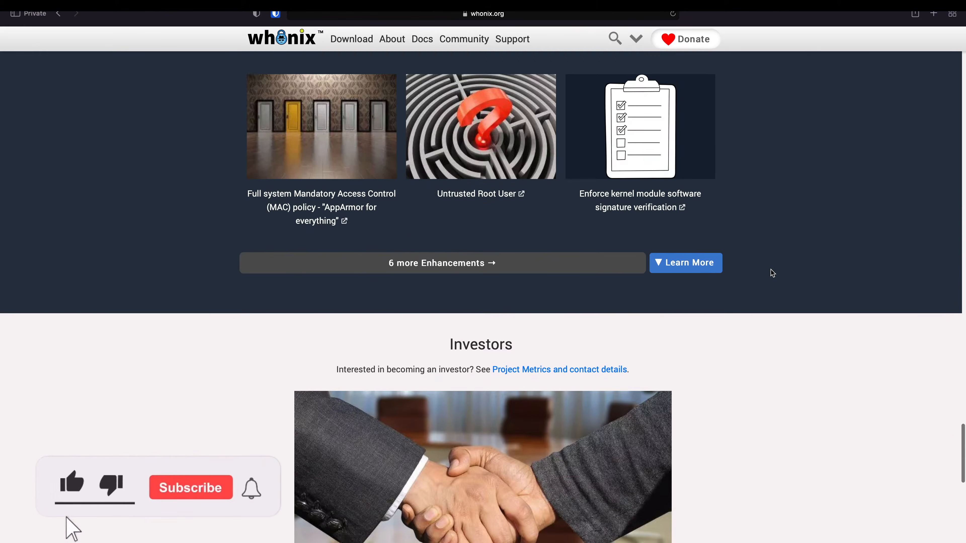
{"action": "scroll", "coordinate": [773, 274], "scroll_direction": "up", "scroll_amount": 6}
{"action": "scroll", "coordinate": [773, 274], "scroll_direction": "down", "scroll_amount": 7}
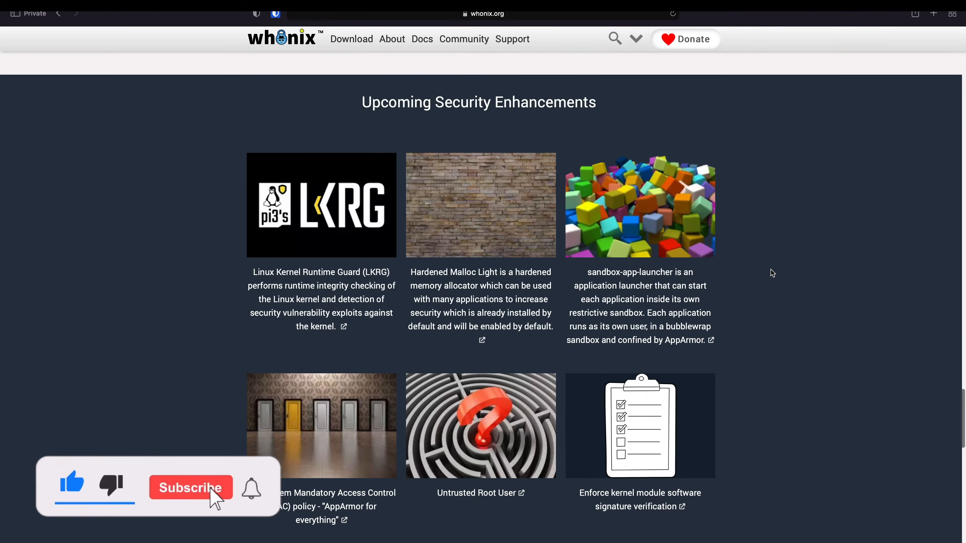
{"action": "scroll", "coordinate": [773, 273], "scroll_direction": "down", "scroll_amount": 4}
{"action": "scroll", "coordinate": [773, 273], "scroll_direction": "up", "scroll_amount": 13}
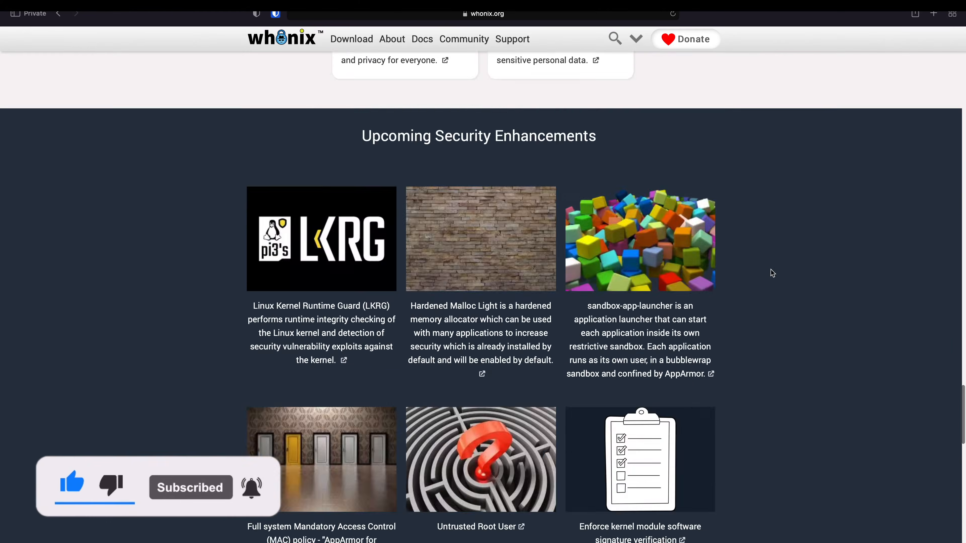
{"action": "scroll", "coordinate": [772, 273], "scroll_direction": "up", "scroll_amount": 8}
{"action": "mouse_move", "coordinate": [345, 52]}
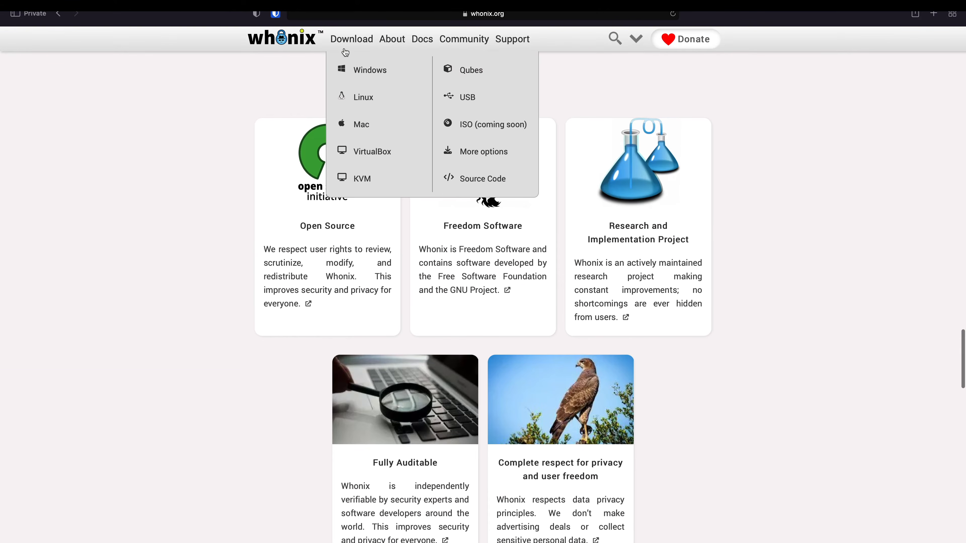
- From the KVM guide's First-time User section, copy the 'Download Whonix Xfce' link
{"action": "left_click", "coordinate": [364, 183]}
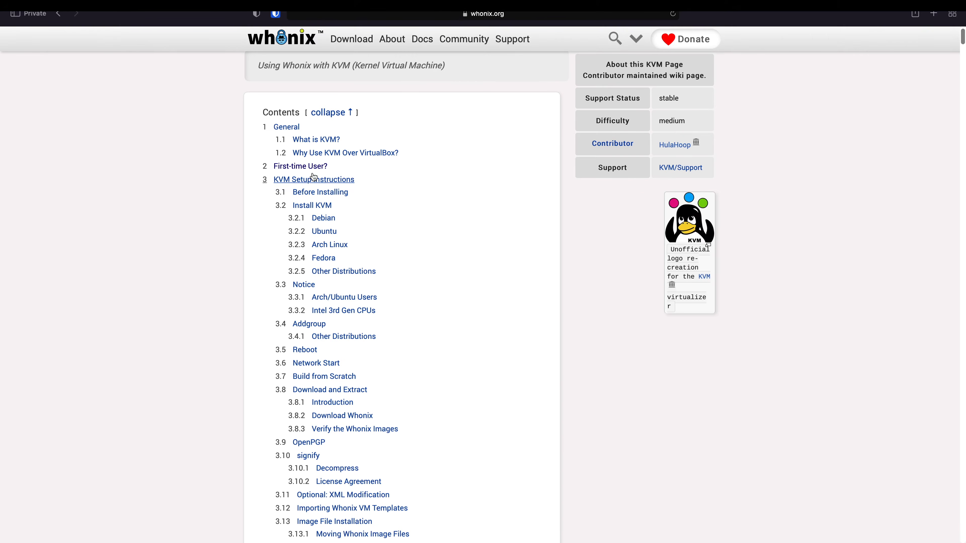
{"action": "left_click", "coordinate": [314, 167]}
{"action": "scroll", "coordinate": [365, 226], "scroll_direction": "down", "scroll_amount": 1}
{"action": "scroll", "coordinate": [367, 230], "scroll_direction": "down", "scroll_amount": 4}
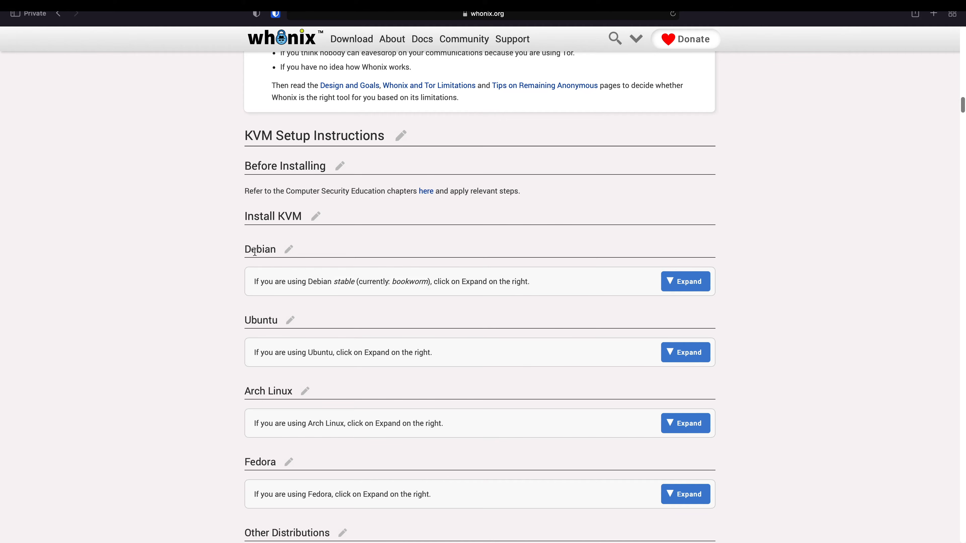
{"action": "scroll", "coordinate": [264, 222], "scroll_direction": "down", "scroll_amount": 1}
{"action": "scroll", "coordinate": [336, 295], "scroll_direction": "down", "scroll_amount": 7}
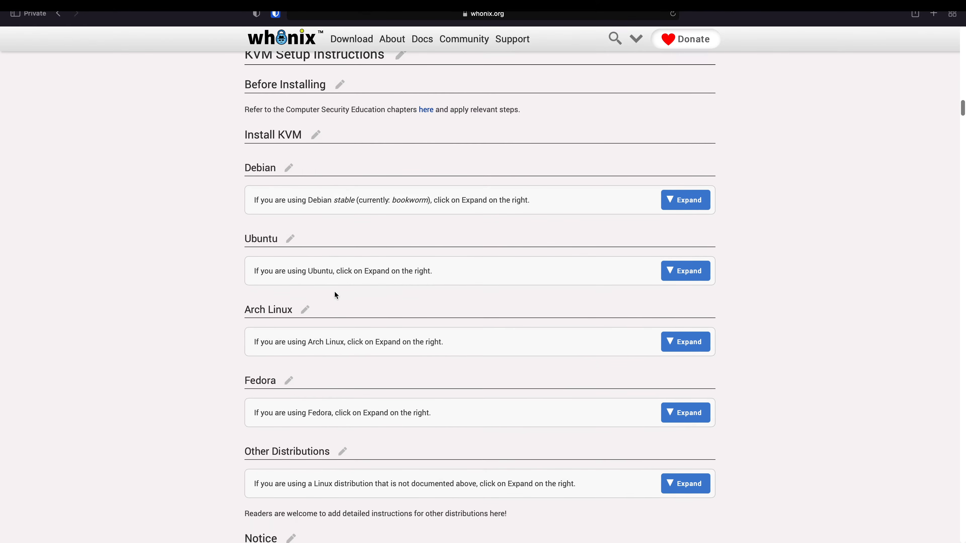
{"action": "scroll", "coordinate": [336, 295], "scroll_direction": "down", "scroll_amount": 18}
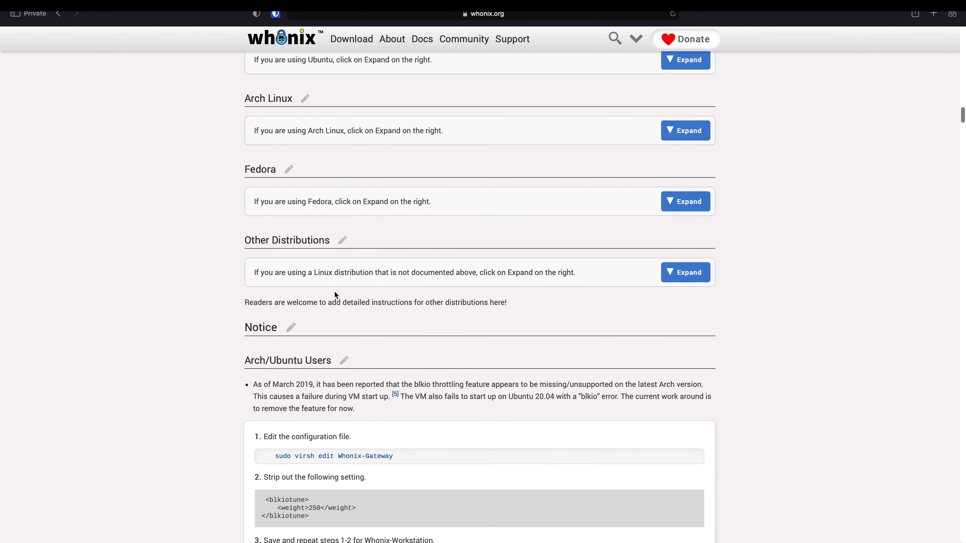
{"action": "scroll", "coordinate": [337, 295], "scroll_direction": "down", "scroll_amount": 17}
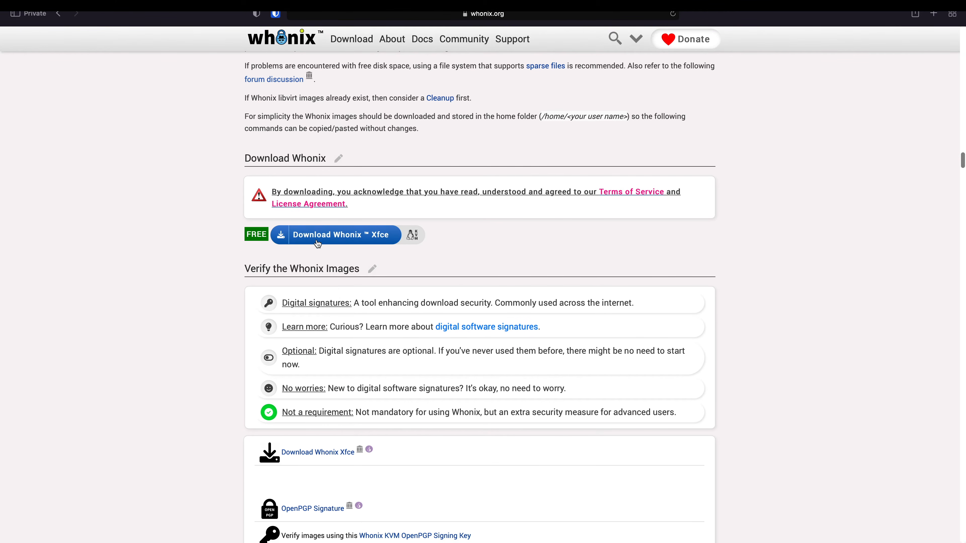
{"action": "right_click", "coordinate": [334, 238]}
{"action": "left_click", "coordinate": [357, 318]}
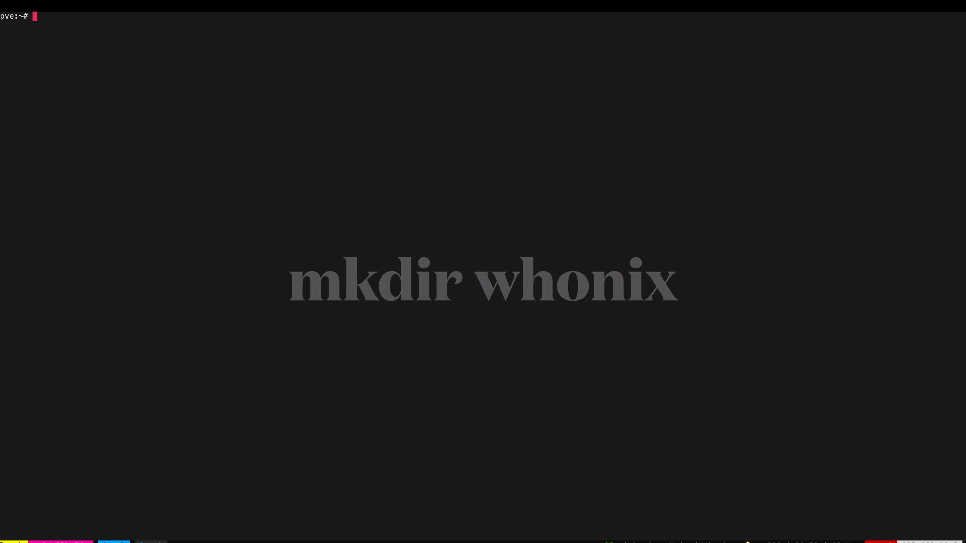
- In the whonix folder, wget the Whonix-Xfce-17.0.3.0.Intel_AMD64.qcow2.libvirt.xz image, then view the network diagram
{"action": "type", "text": "cd whonix/"}
{"action": "key", "text": "Return"}
{"action": "type", "text": "wget"}
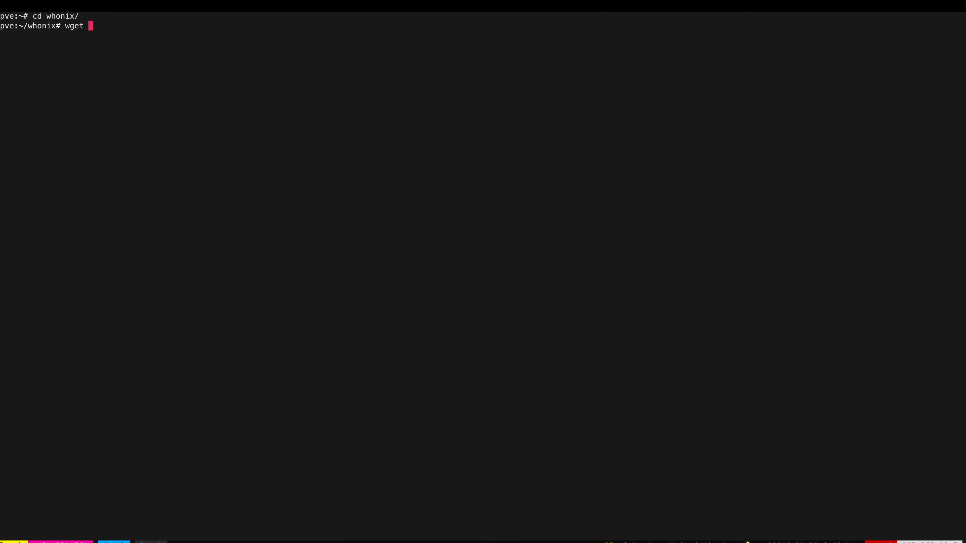
{"action": "key", "text": "ctrl+shift+v"}
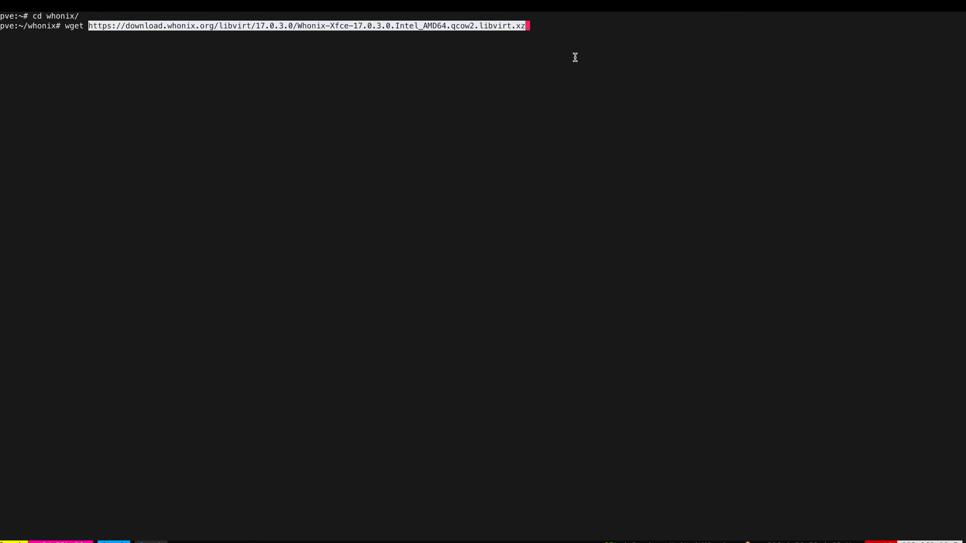
{"action": "key", "text": "Return"}
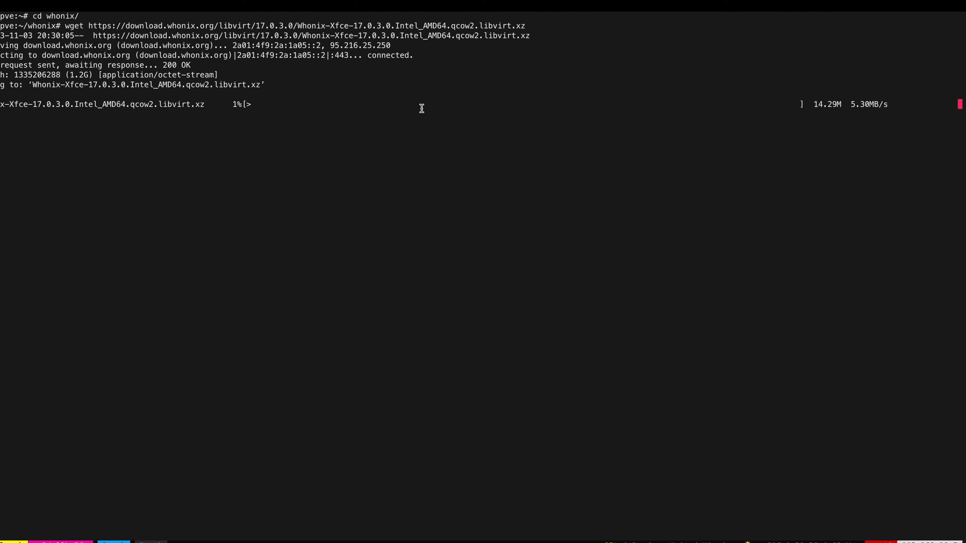
{"action": "key", "text": "ctrl+Right"}
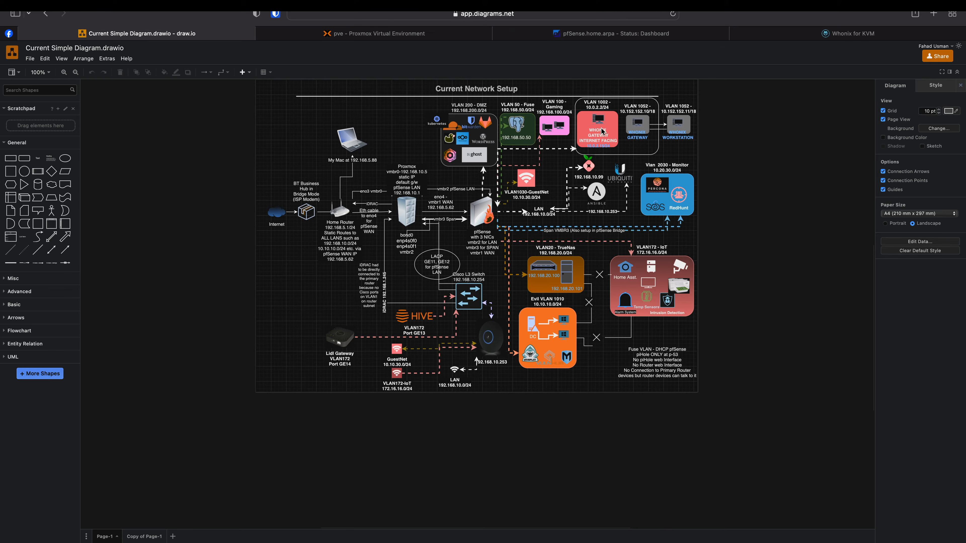
- Go to the pfSense VLANs list under Interface Assignments and start a new VLAN
{"action": "left_click", "coordinate": [591, 36]}
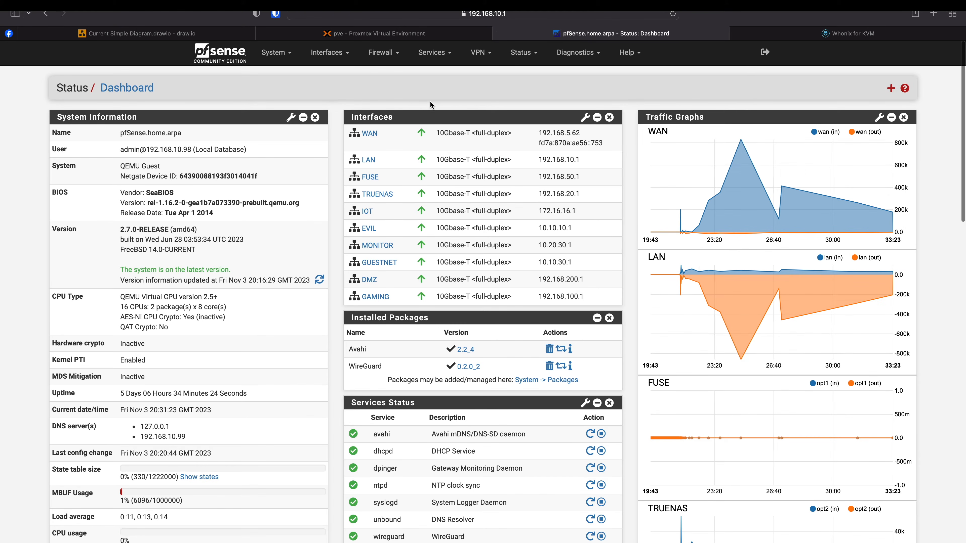
{"action": "left_click", "coordinate": [339, 57]}
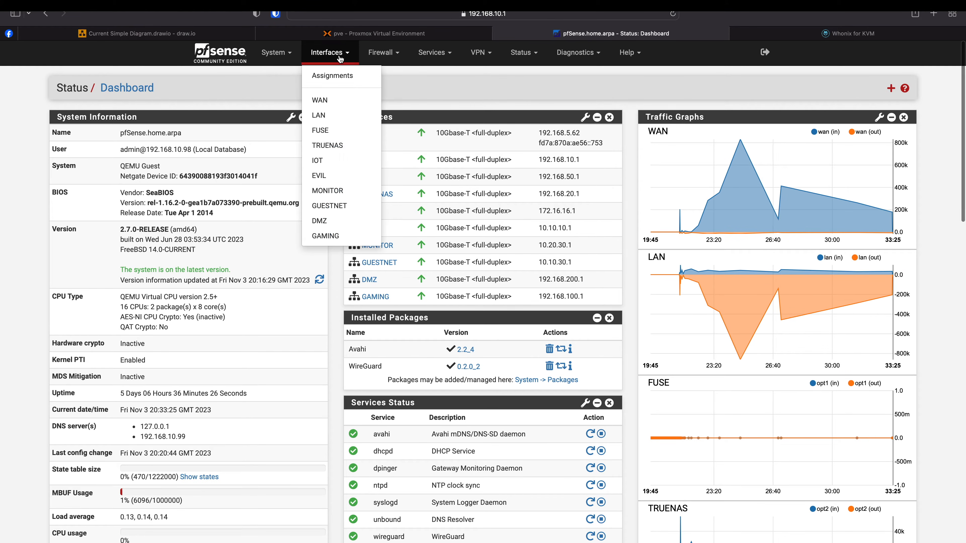
{"action": "left_click", "coordinate": [338, 76]}
{"action": "left_click", "coordinate": [426, 131]}
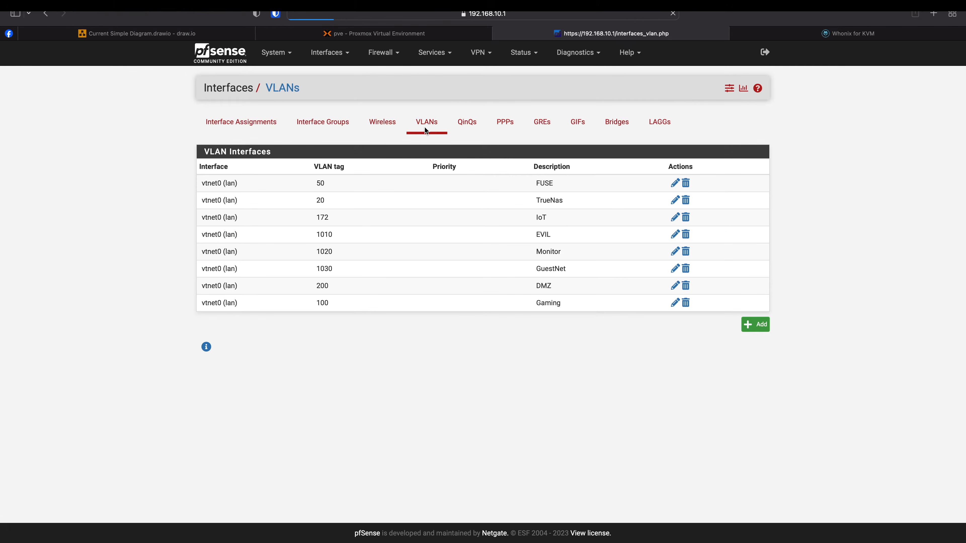
{"action": "left_click", "coordinate": [755, 324]}
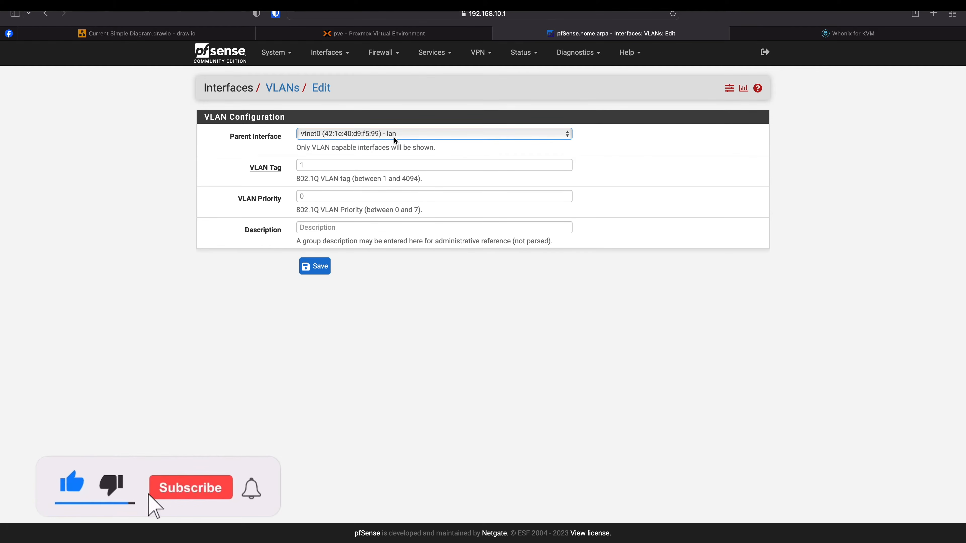
- Create VLAN tag 1002 on vtnet0 with description DARKNET and save it
{"action": "left_click", "coordinate": [361, 168]}
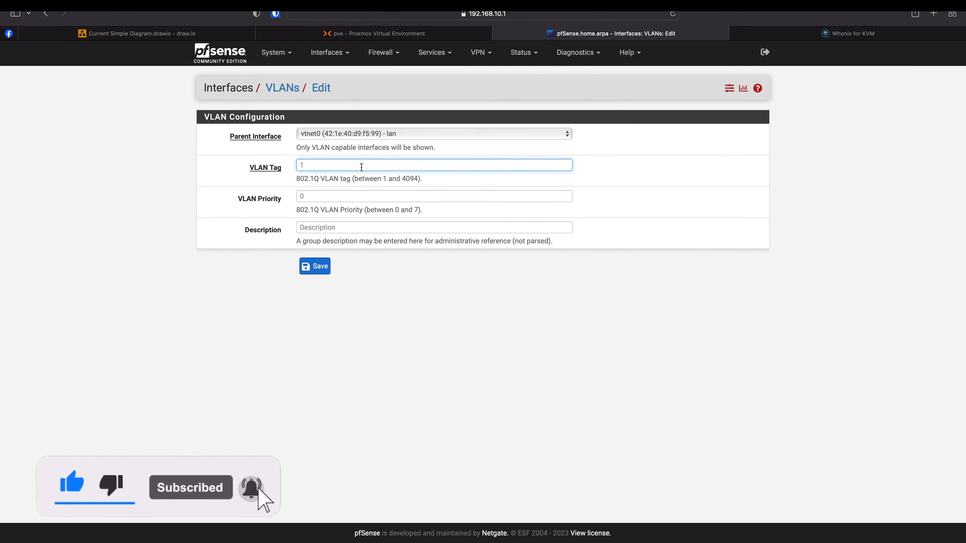
{"action": "left_click", "coordinate": [214, 34]}
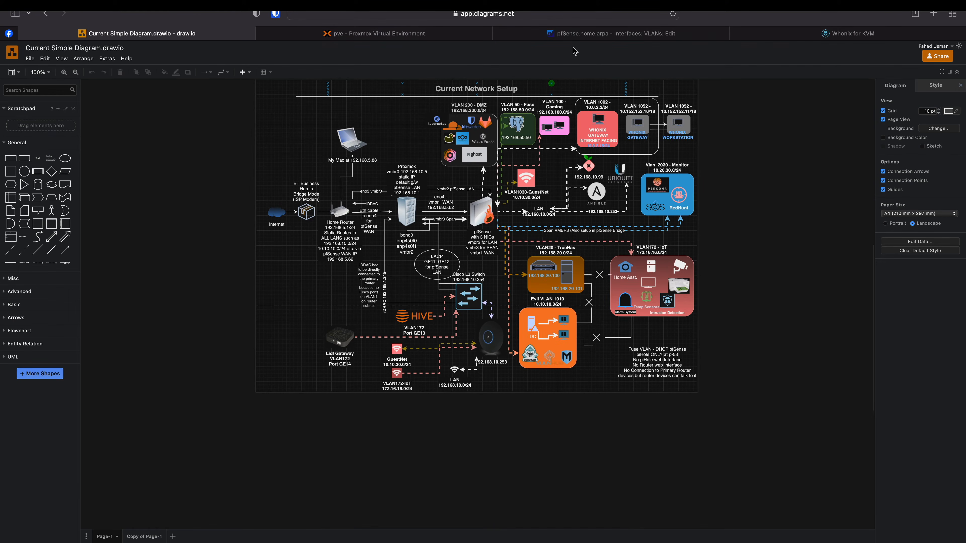
{"action": "left_click", "coordinate": [510, 33]}
{"action": "type", "text": "1002"}
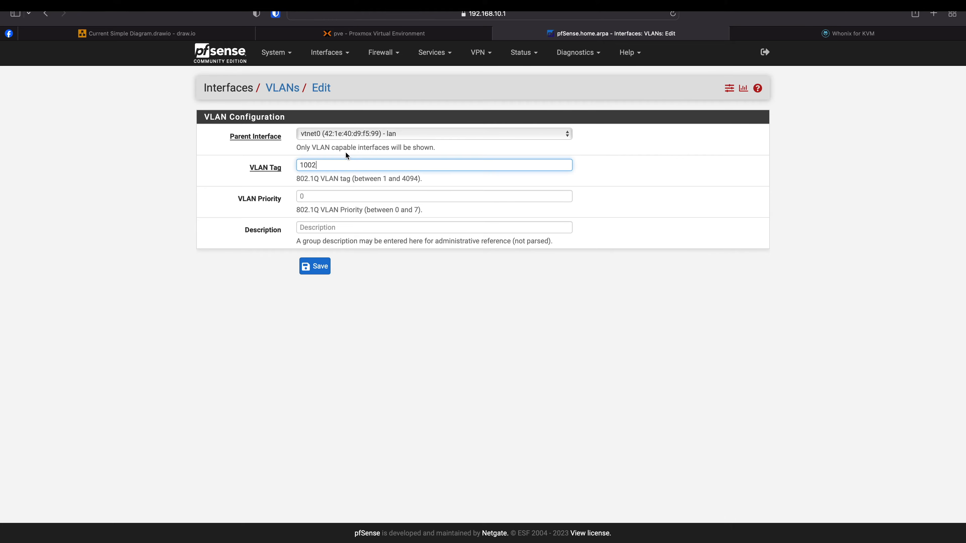
{"action": "left_click", "coordinate": [330, 227]}
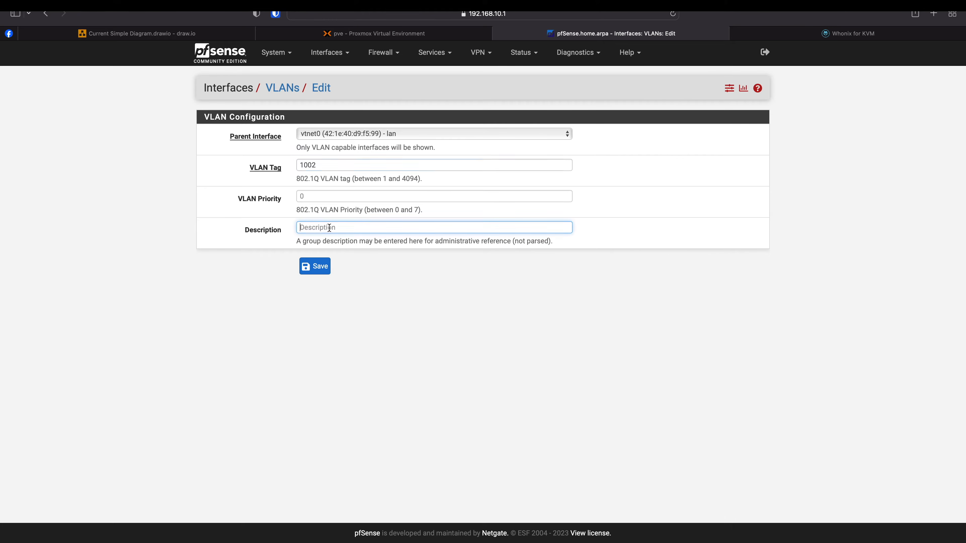
{"action": "type", "text": "DARKNET"}
{"action": "left_click", "coordinate": [320, 266]}
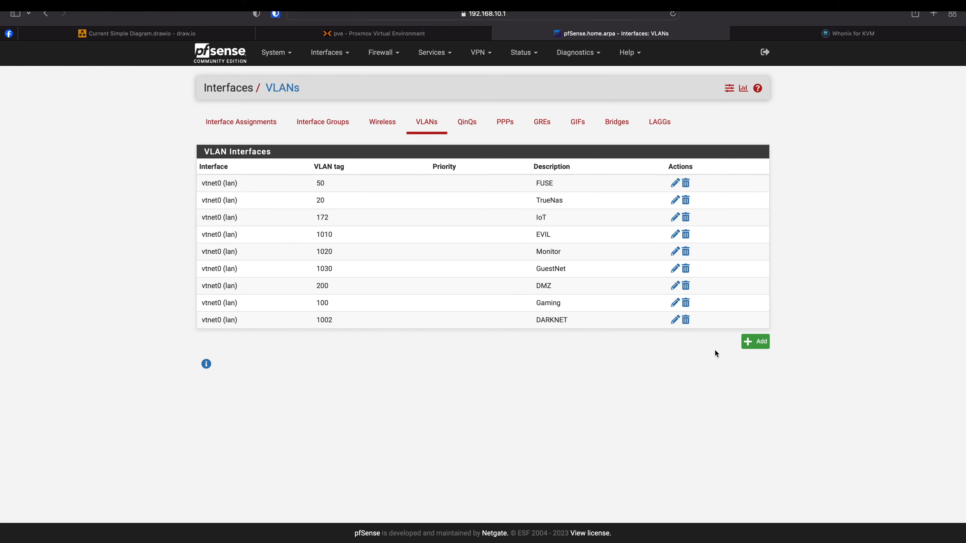
- Add VLAN tag 1052 on vtnet0 described WHONIX_WORKSTATIONS and save it
{"action": "left_click", "coordinate": [755, 341]}
{"action": "left_click", "coordinate": [373, 228]}
{"action": "type", "text": "WHONIX"}
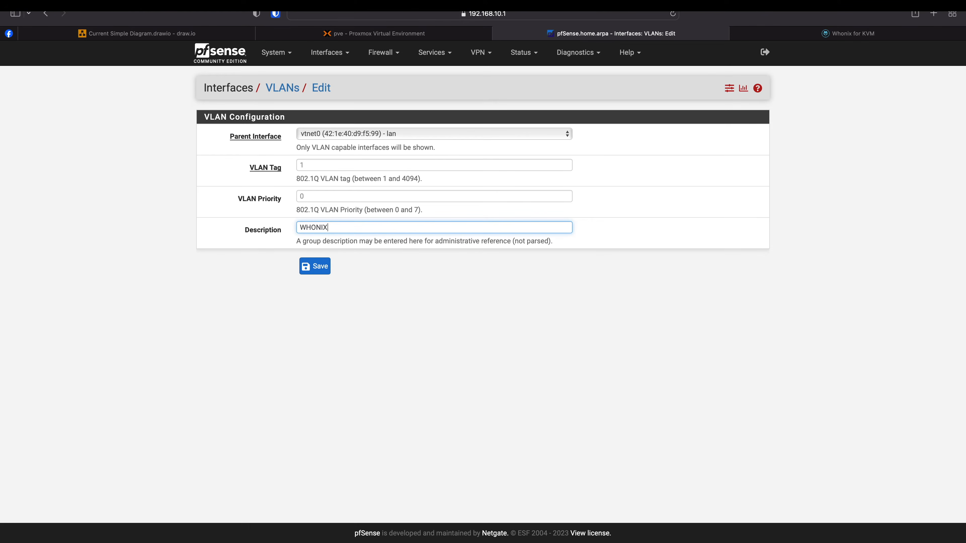
{"action": "type", "text": "_WORKS"}
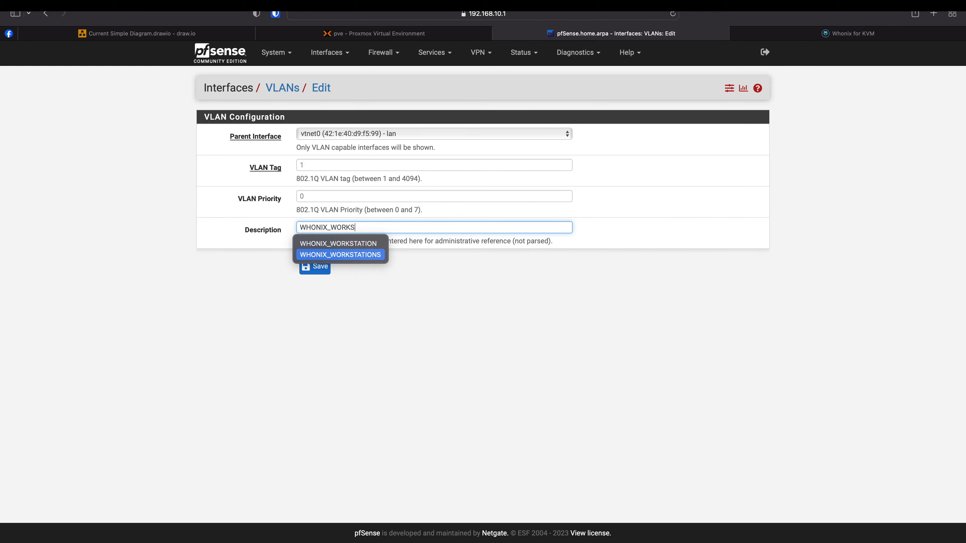
{"action": "left_click", "coordinate": [325, 254]}
{"action": "left_click", "coordinate": [320, 167]}
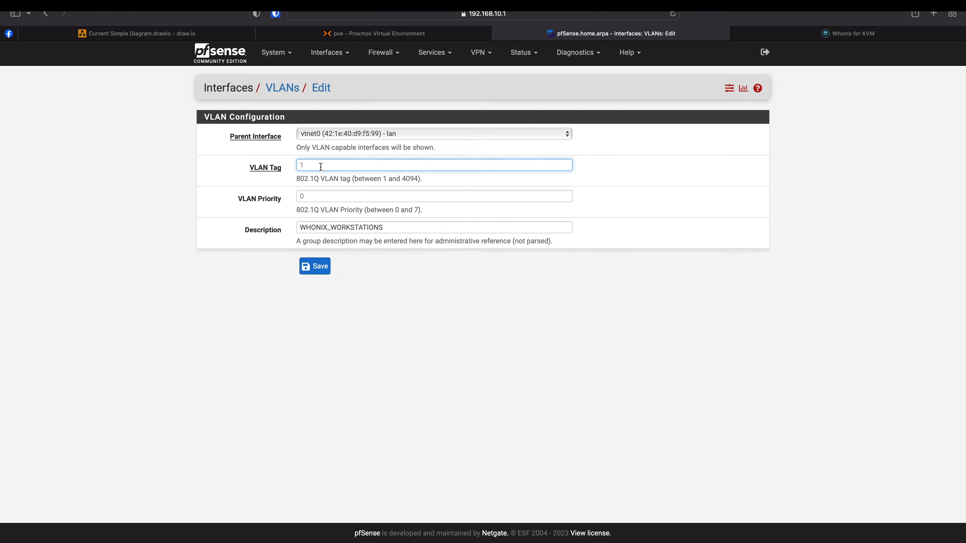
{"action": "left_click", "coordinate": [193, 31]}
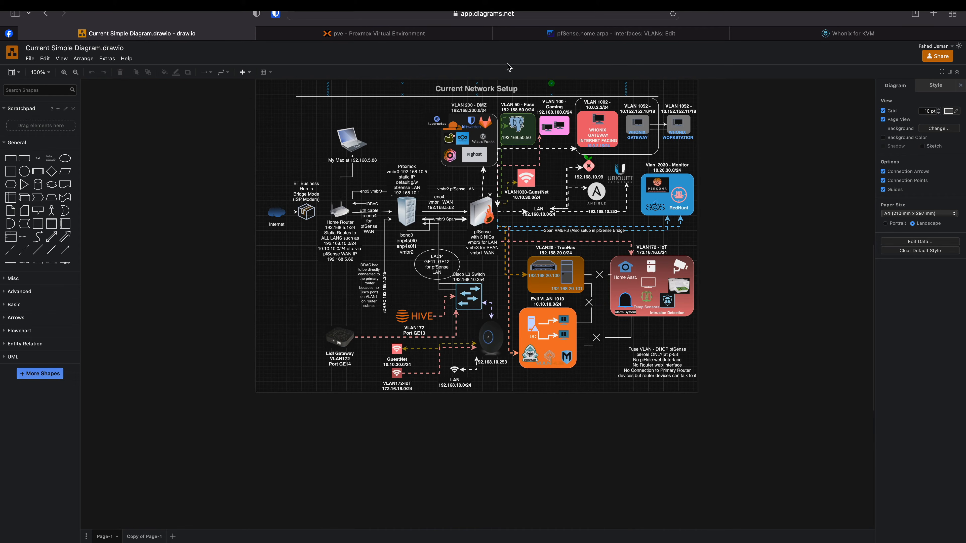
{"action": "type", "text": "1052"}
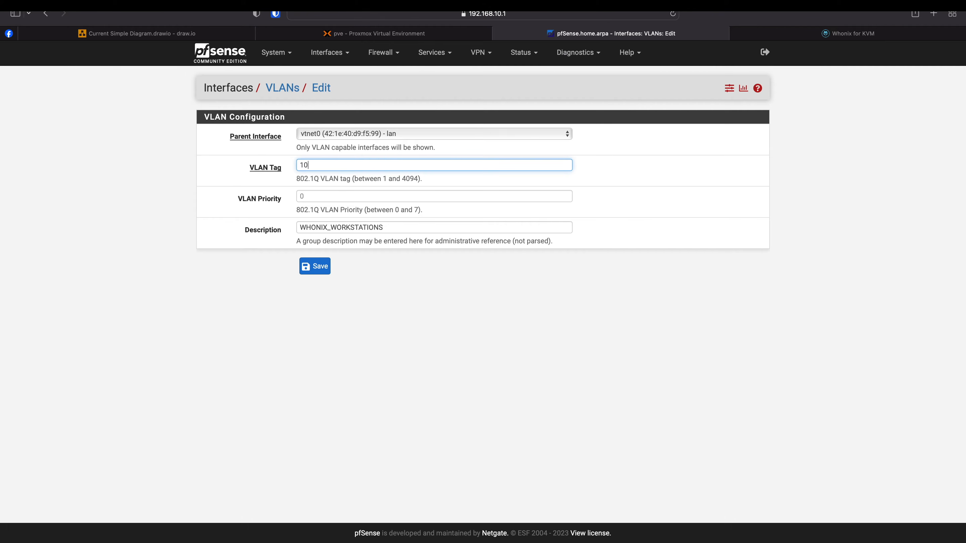
{"action": "left_click", "coordinate": [321, 271]}
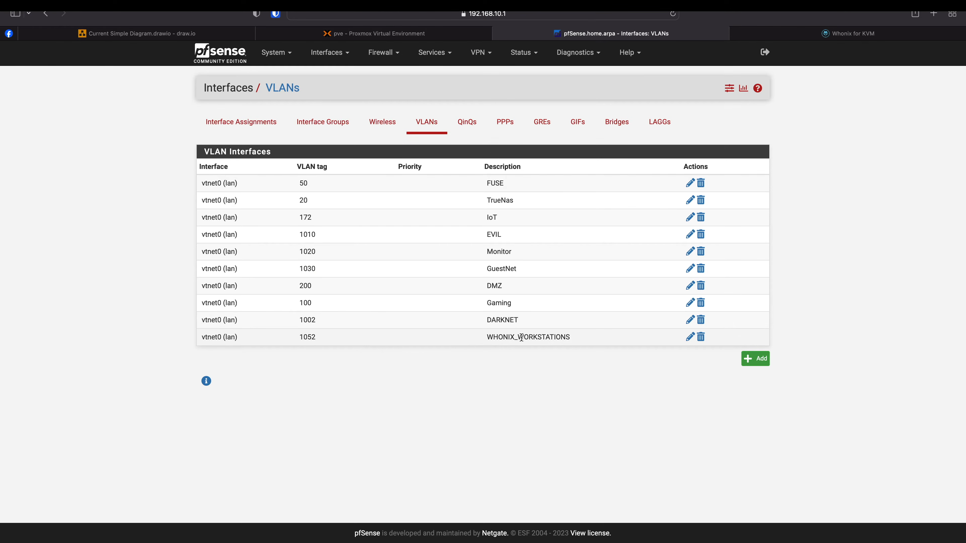
- On Interface Assignments, add the VLAN 1052 (WHONIX_WORKSTATIONS) port, creating interface OPT9
{"action": "left_click", "coordinate": [175, 29]}
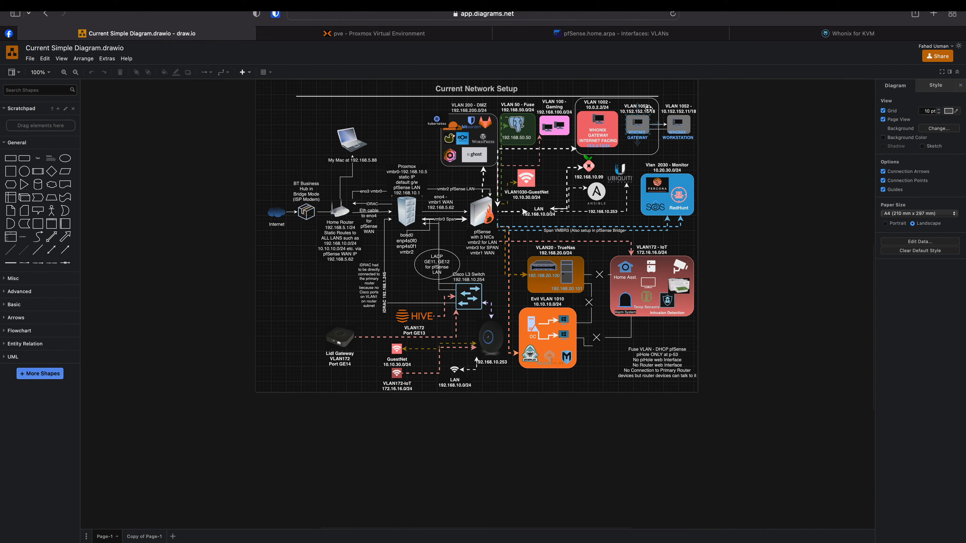
{"action": "left_click", "coordinate": [574, 35]}
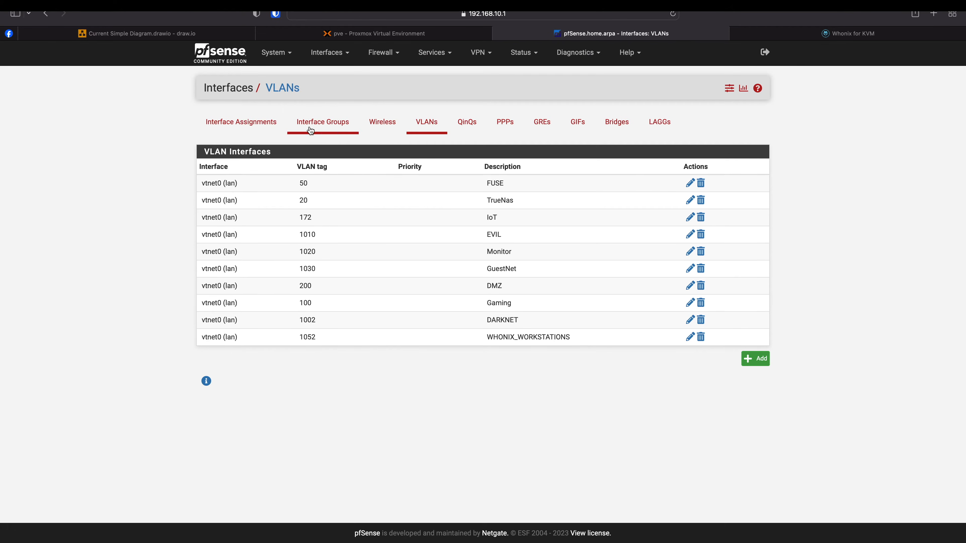
{"action": "left_click", "coordinate": [327, 55]}
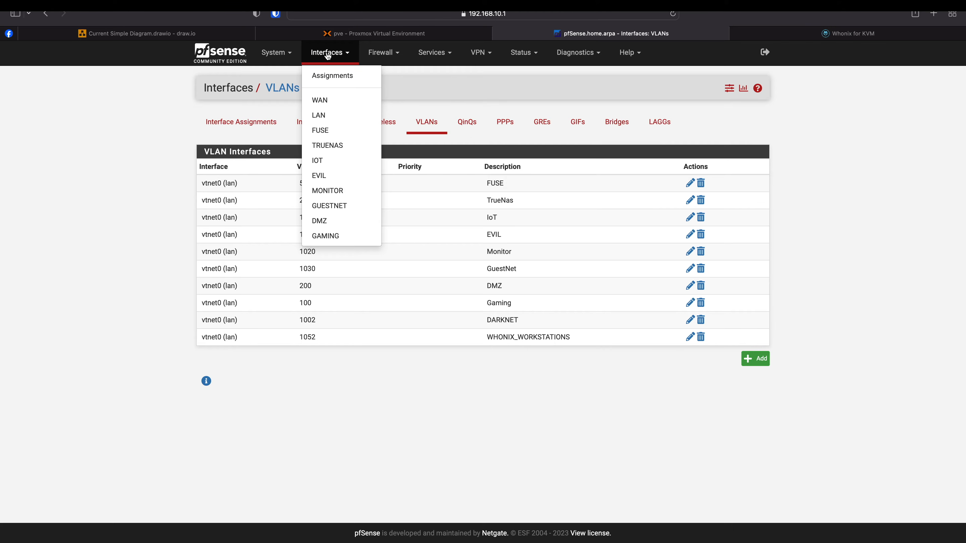
{"action": "left_click", "coordinate": [328, 74]}
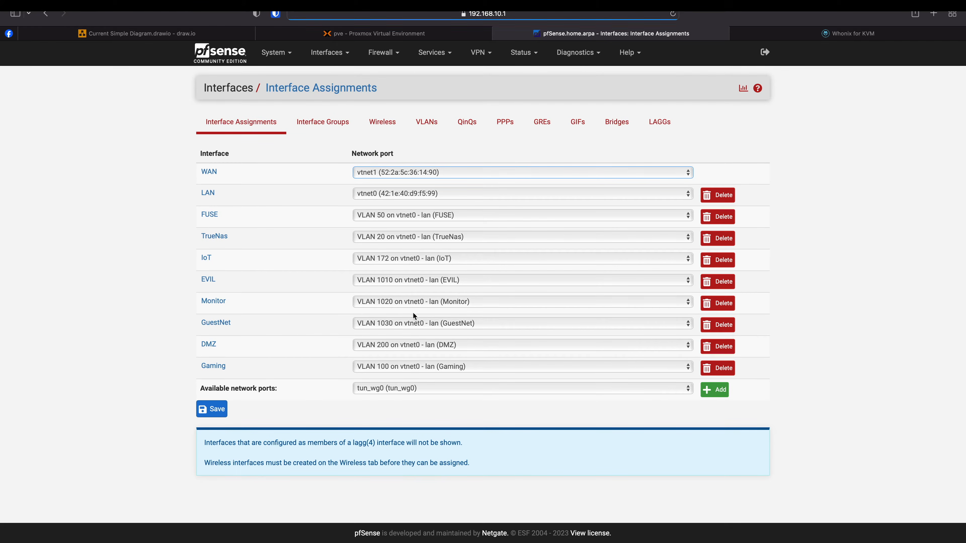
{"action": "left_click", "coordinate": [525, 389]}
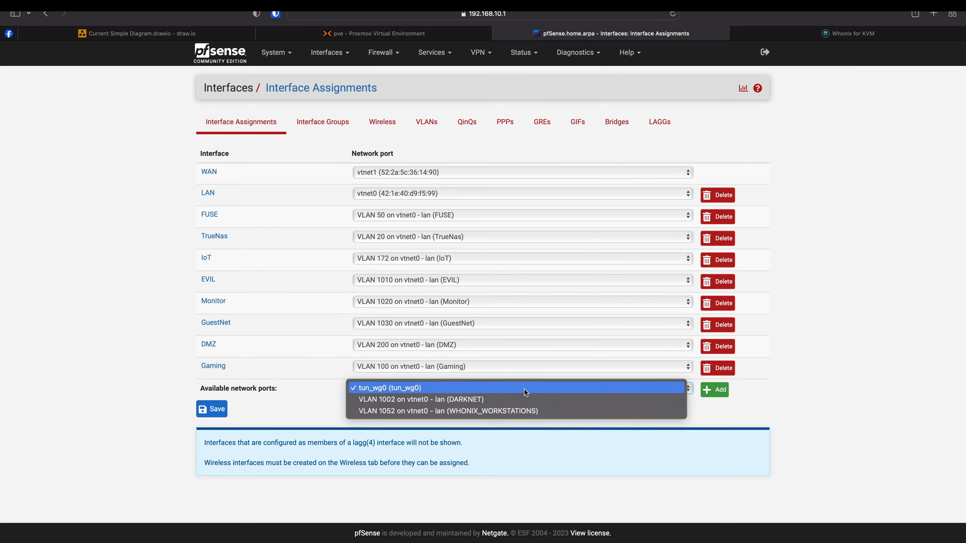
{"action": "left_click", "coordinate": [505, 412]}
{"action": "left_click", "coordinate": [715, 390]}
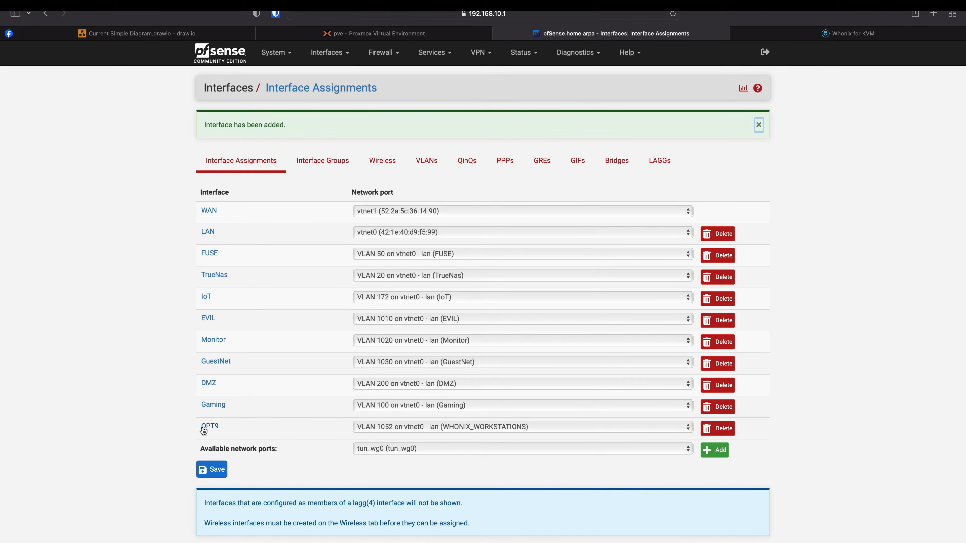
- Enable OPT9, rename it WHONIX_WORKSTATIONS, then save and apply the changes
{"action": "left_click", "coordinate": [217, 429]}
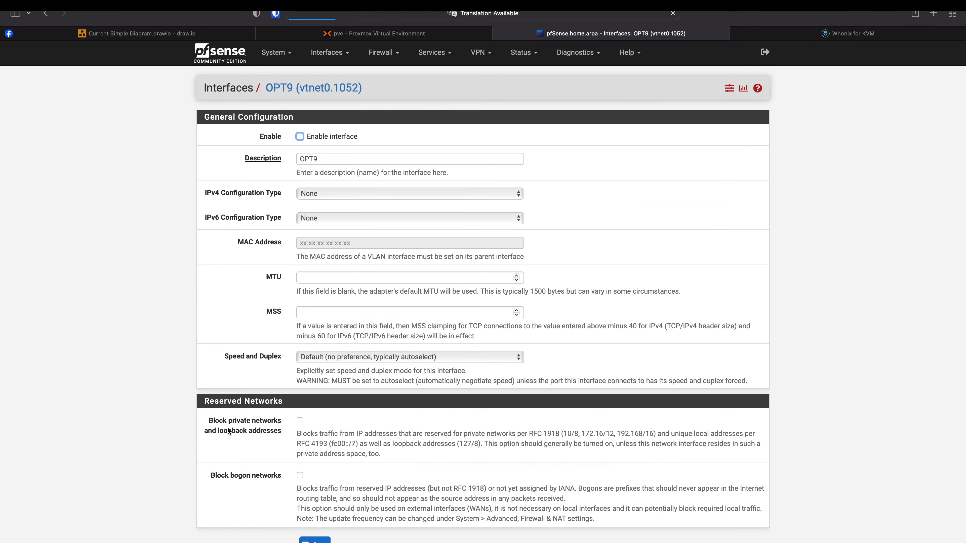
{"action": "left_click", "coordinate": [299, 136]}
{"action": "double_click", "coordinate": [325, 159]}
{"action": "type", "text": "WHONIX_"}
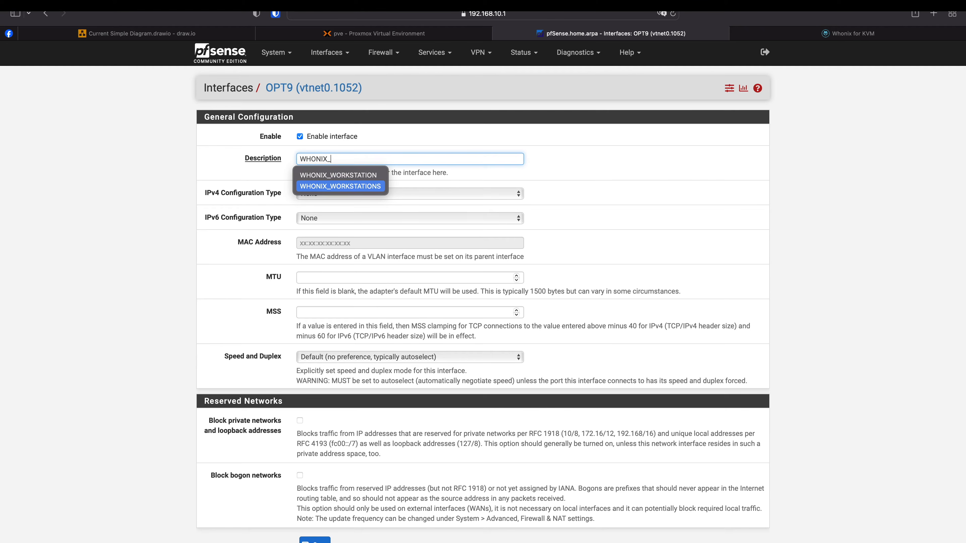
{"action": "left_click", "coordinate": [332, 186]}
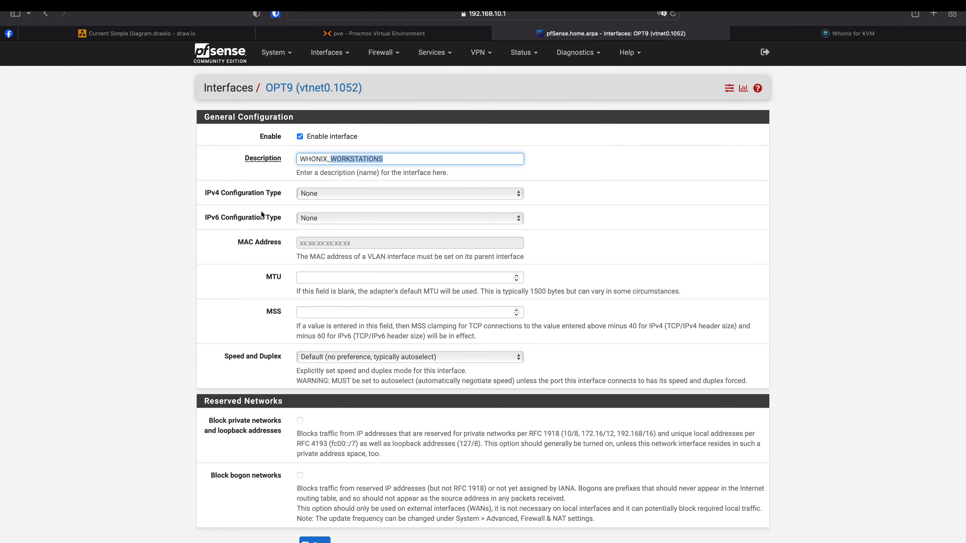
{"action": "scroll", "coordinate": [279, 265], "scroll_direction": "down", "scroll_amount": 3}
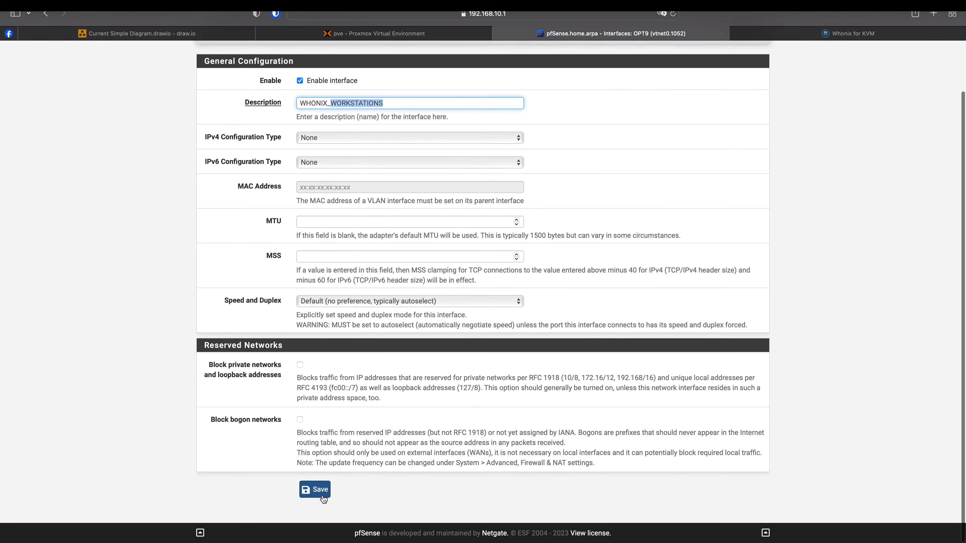
{"action": "left_click", "coordinate": [315, 490]}
{"action": "left_click", "coordinate": [717, 138]}
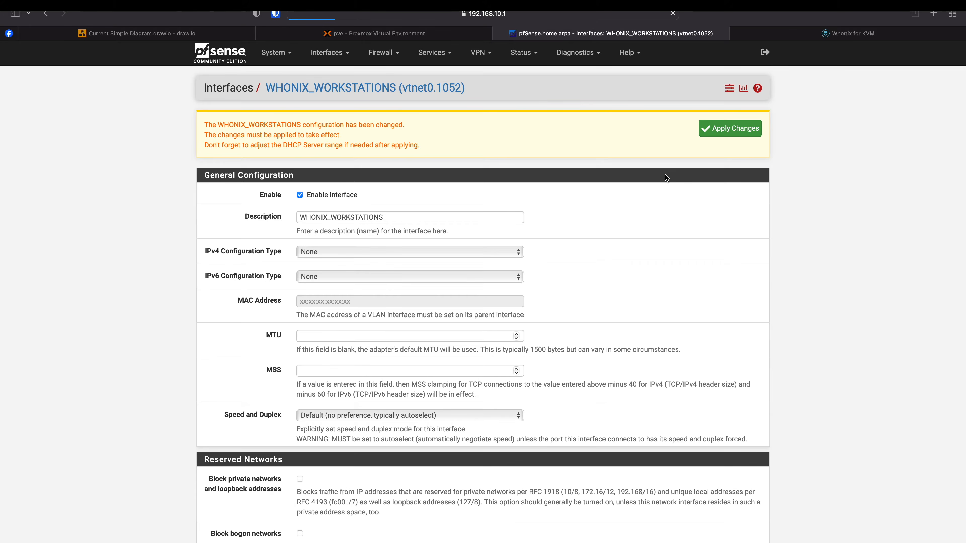
{"action": "left_click", "coordinate": [329, 53]}
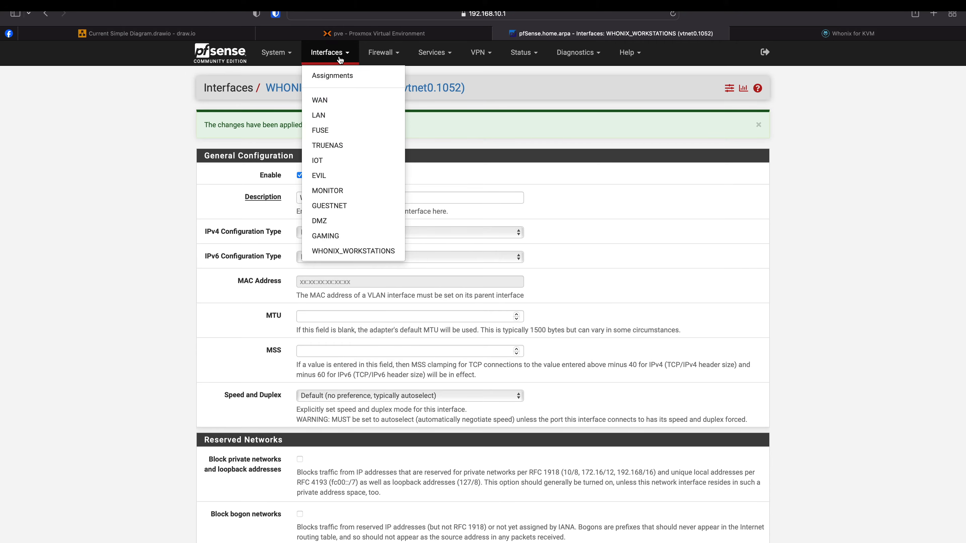
- Assign the available VLAN 1002 (DARKNET) port as new interface OPT10
{"action": "left_click", "coordinate": [332, 76]}
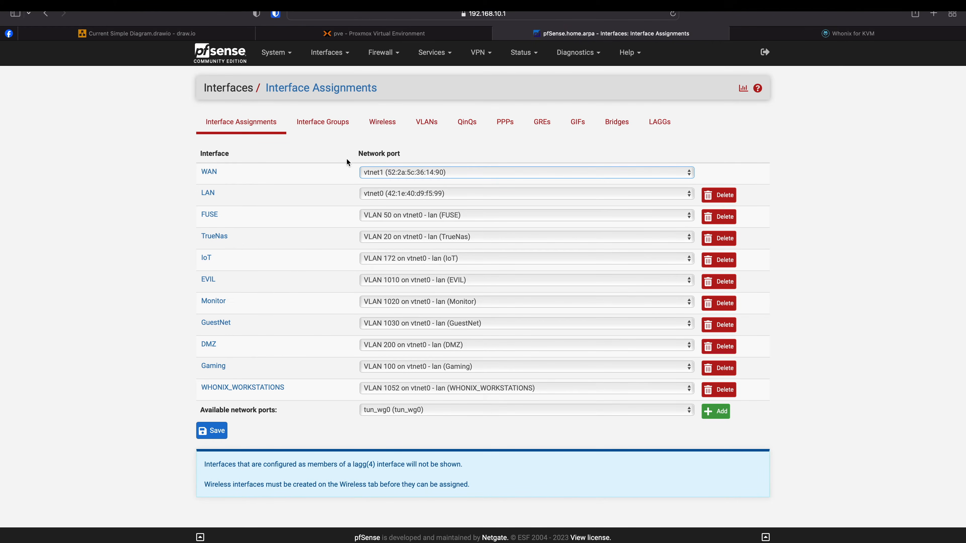
{"action": "left_click", "coordinate": [390, 410]}
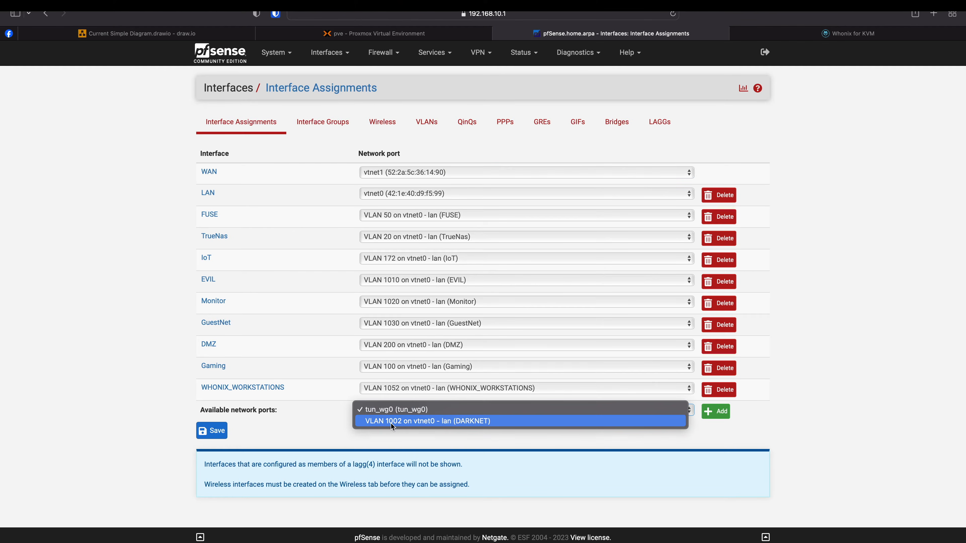
{"action": "left_click", "coordinate": [425, 423]}
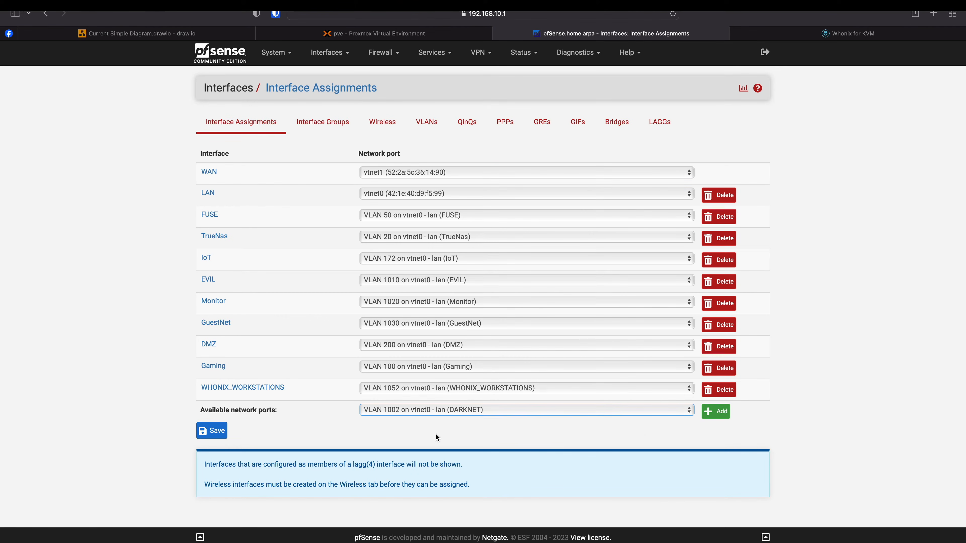
{"action": "left_click", "coordinate": [718, 417]}
- Enable OPT10, name it DARKNET, and set its IPv4 configuration type to Static IPv4
{"action": "left_click", "coordinate": [211, 448]}
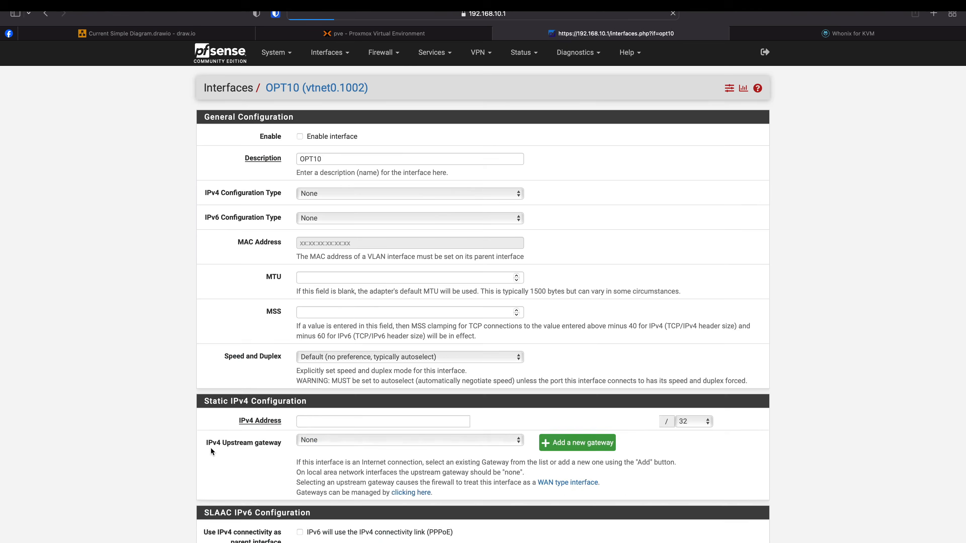
{"action": "left_click", "coordinate": [299, 136]}
{"action": "double_click", "coordinate": [328, 158]}
{"action": "type", "text": "DARKNET"}
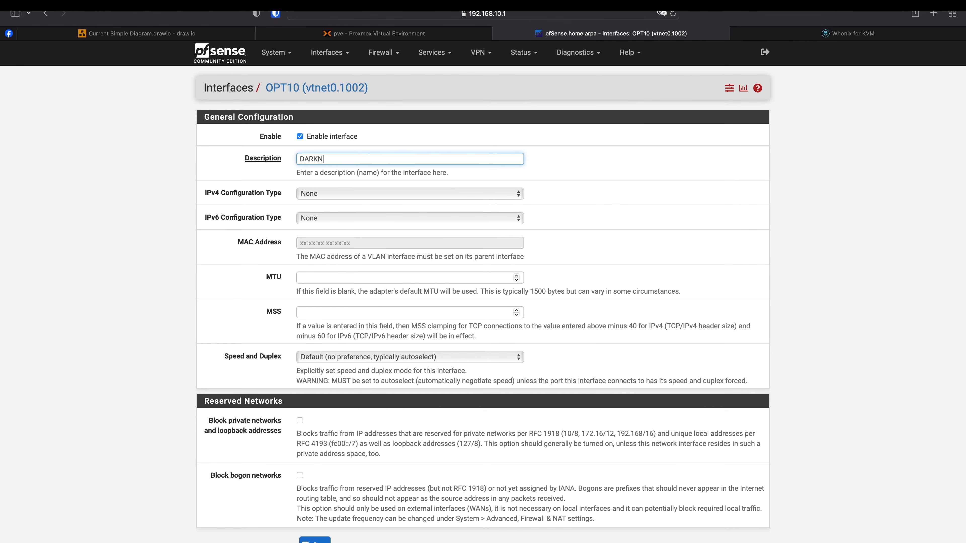
{"action": "left_click", "coordinate": [311, 192]}
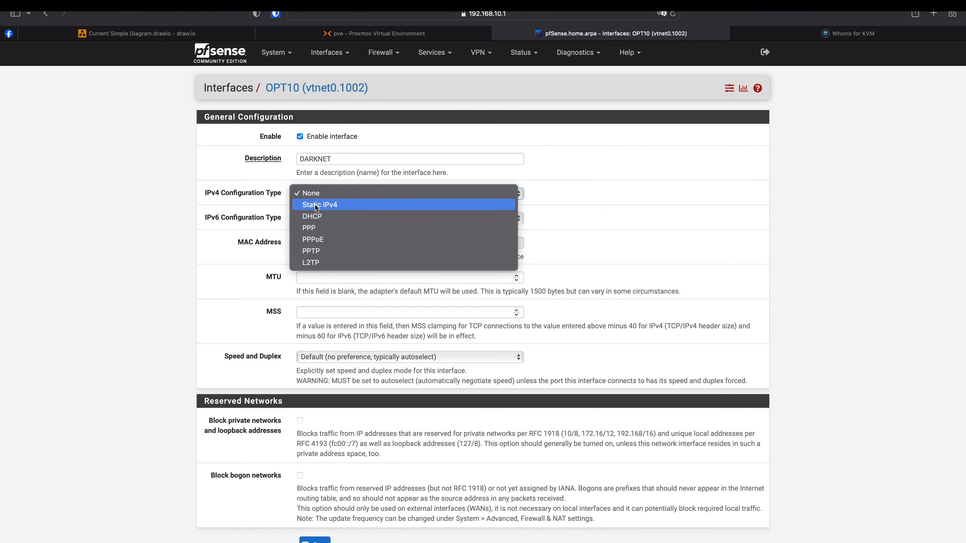
{"action": "left_click", "coordinate": [328, 207]}
{"action": "scroll", "coordinate": [164, 294], "scroll_direction": "down", "scroll_amount": 1}
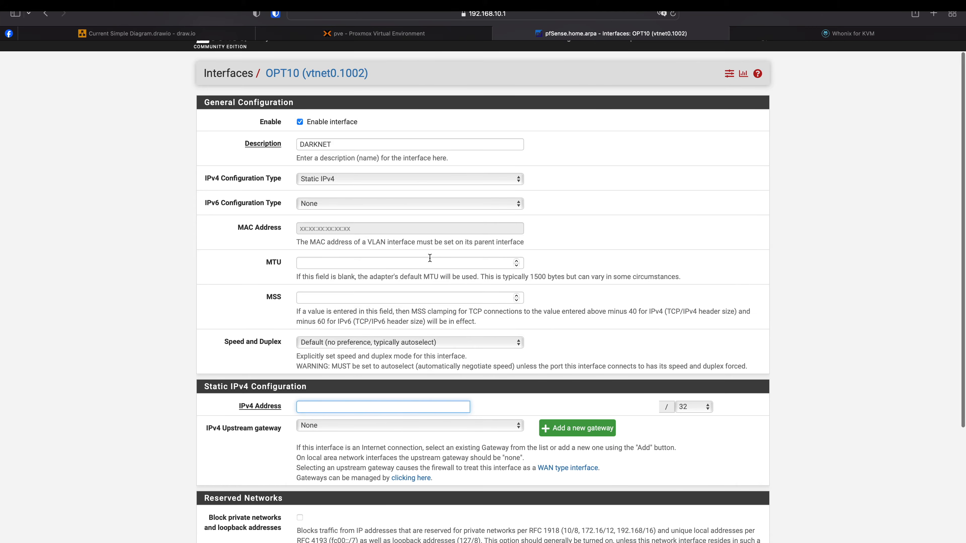
- List the downloaded Whonix archive in the whonix folder
{"action": "key", "text": "ctrl+Left"}
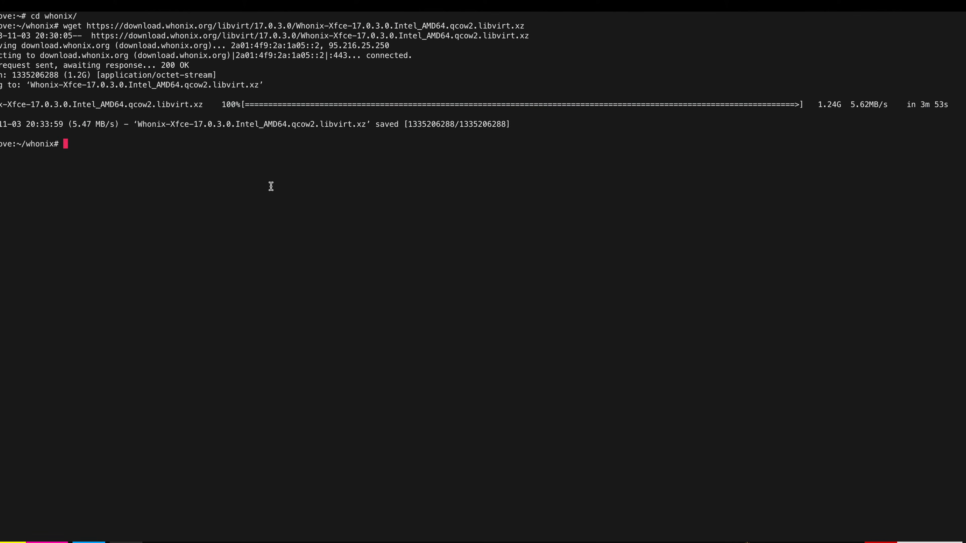
{"action": "type", "text": "ll"}
{"action": "key", "text": "Return"}
{"action": "type", "text": "ls"}
{"action": "key", "text": "Return"}
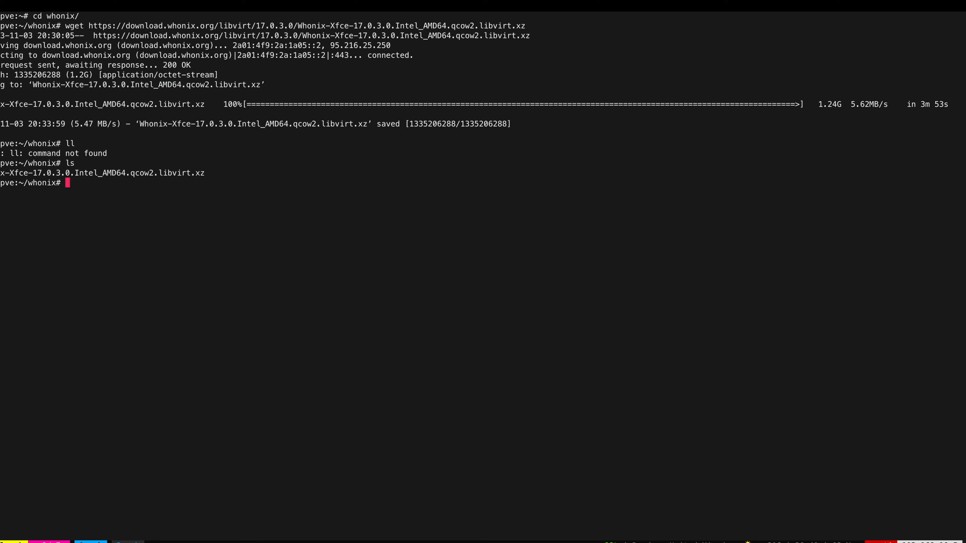
- Copy 'tar -xvf Whonix*.libvirt.xz' from the KVM guide and run it to unpack the archive
{"action": "key", "text": "ctrl+Right"}
{"action": "scroll", "coordinate": [284, 479], "scroll_direction": "down", "scroll_amount": 3}
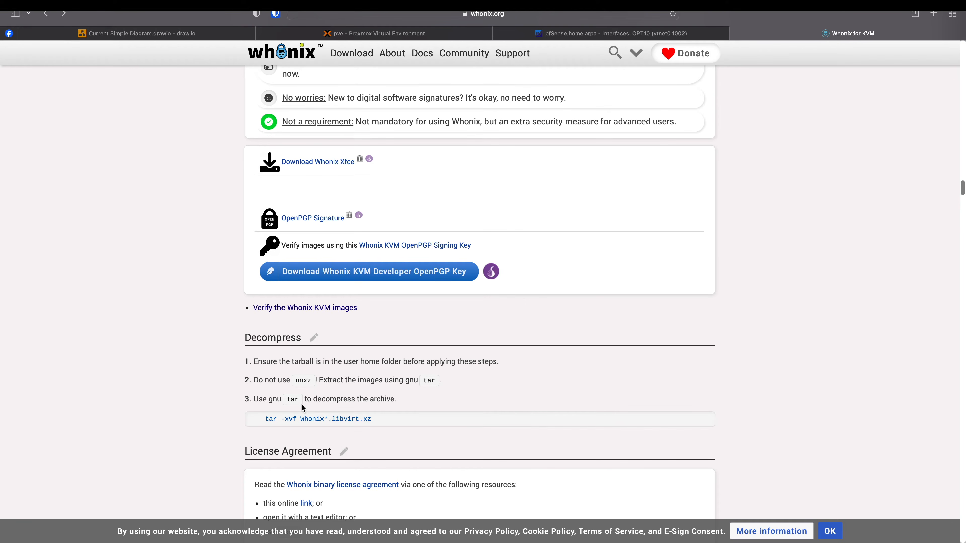
{"action": "left_click_drag", "start_coordinate": [265, 421], "coordinate": [295, 419]}
{"action": "key", "text": "ctrl+Left"}
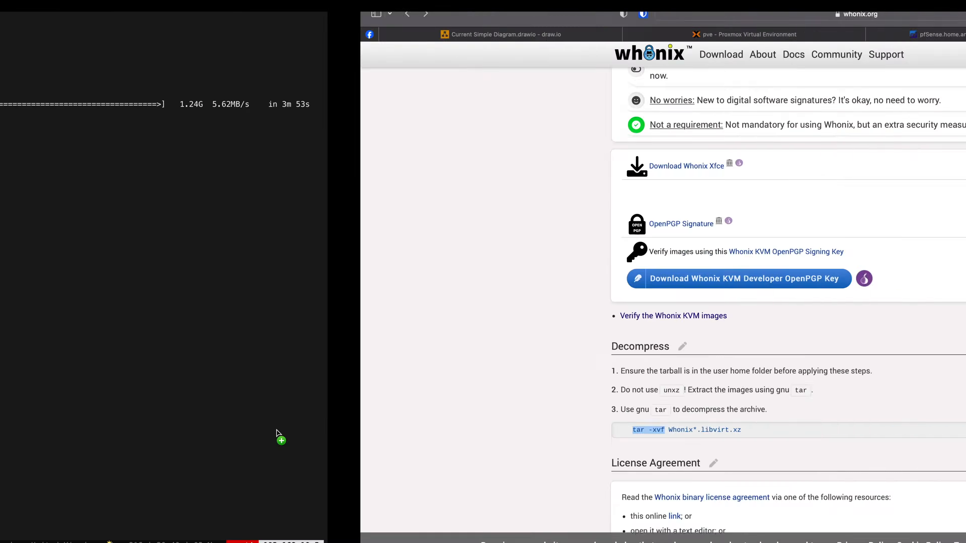
{"action": "type", "text": "Whonix-Xfce-17.0.3.0.Intel_AMD64.qcow2.libvirt.xz"}
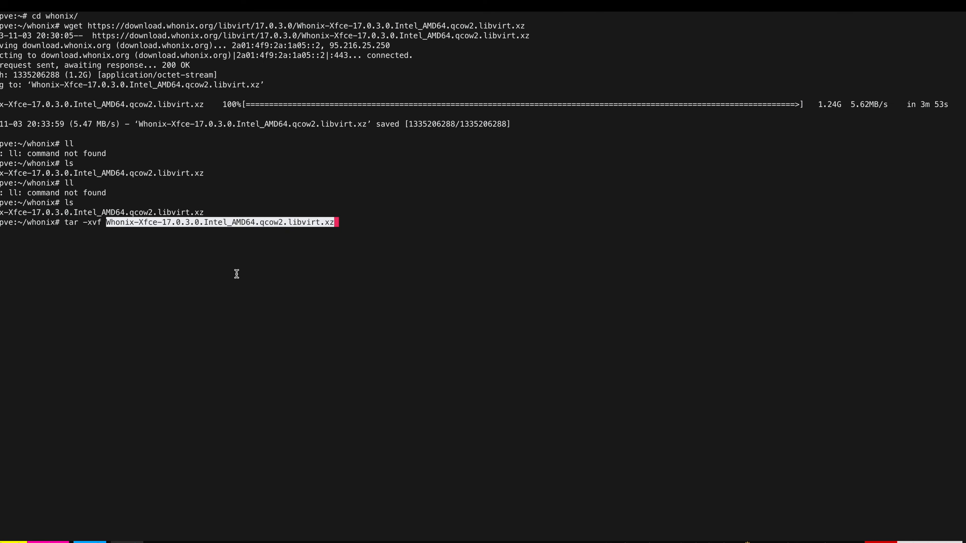
{"action": "key", "text": "Return"}
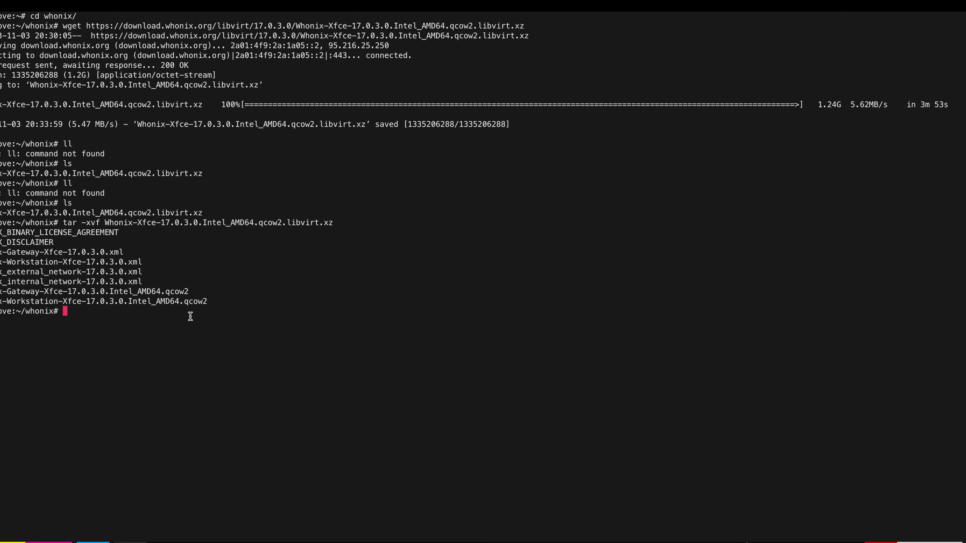
- List the extracted files with ls -lah and view the Whonix external network XML in less
{"action": "type", "text": "ls -lah"}
{"action": "key", "text": "Return"}
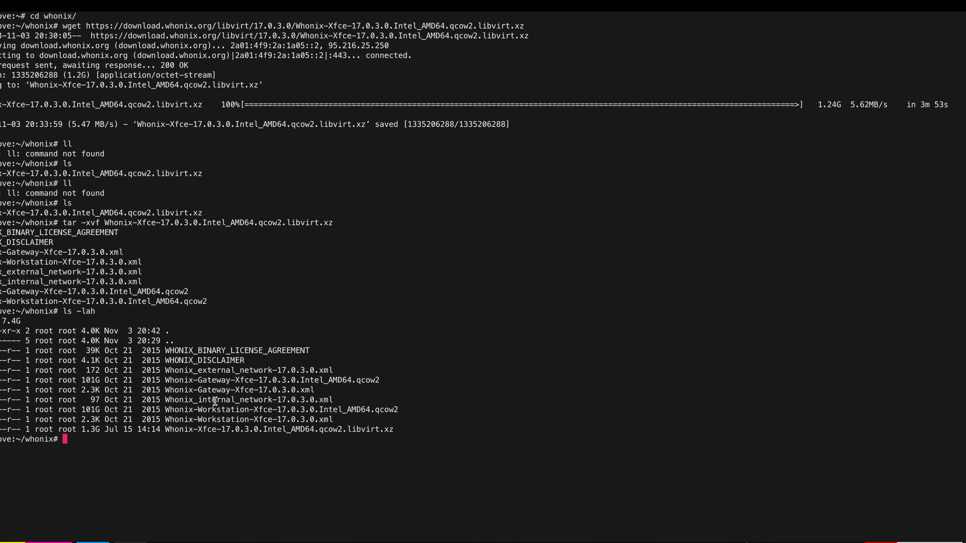
{"action": "type", "text": "less "}
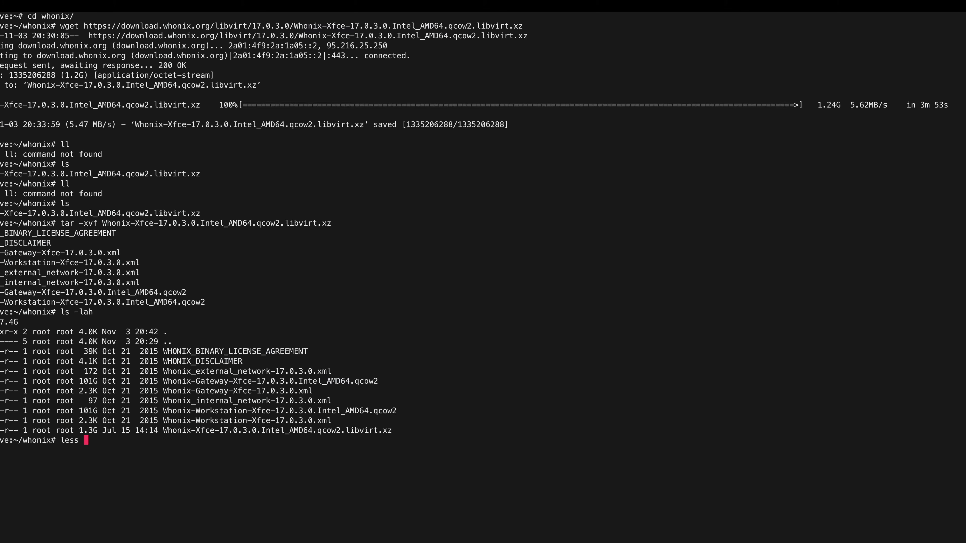
{"action": "type", "text": "Whonix_e"}
{"action": "key", "text": "Tab"}
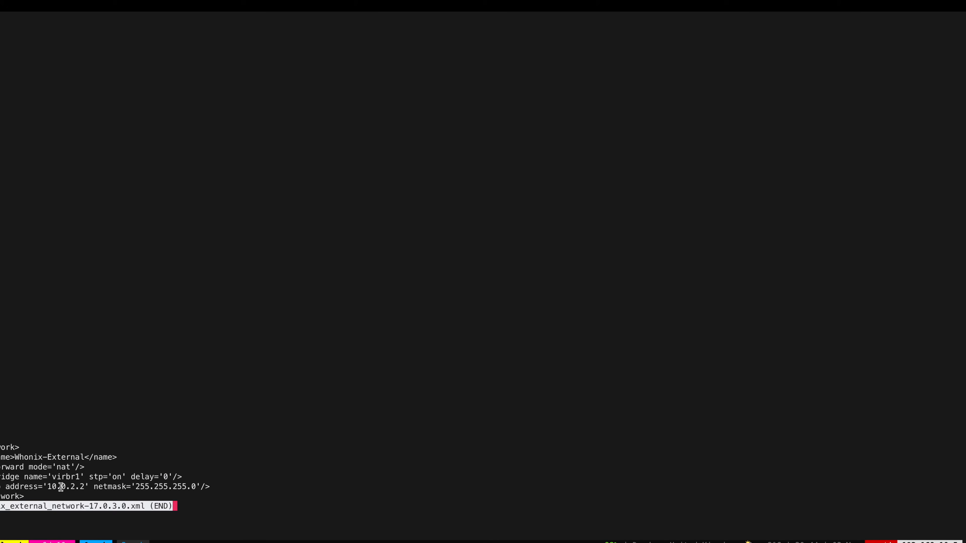
{"action": "key", "text": "ctrl+Right"}
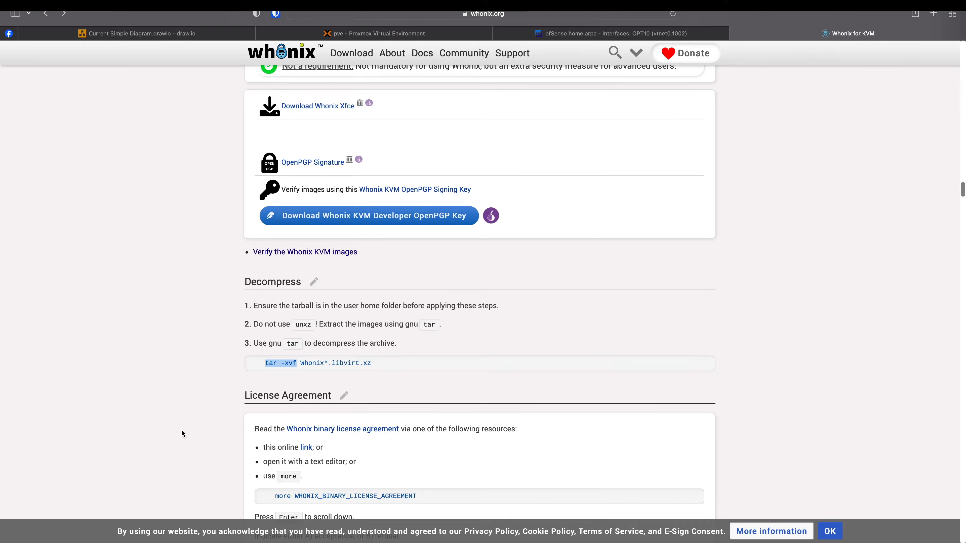
- Enter 10.0.2.2 with a /24 prefix as DARKNET's IPv4 address, then save and apply
{"action": "key", "text": "ctrl+shift+Tab"}
{"action": "type", "text": "10"}
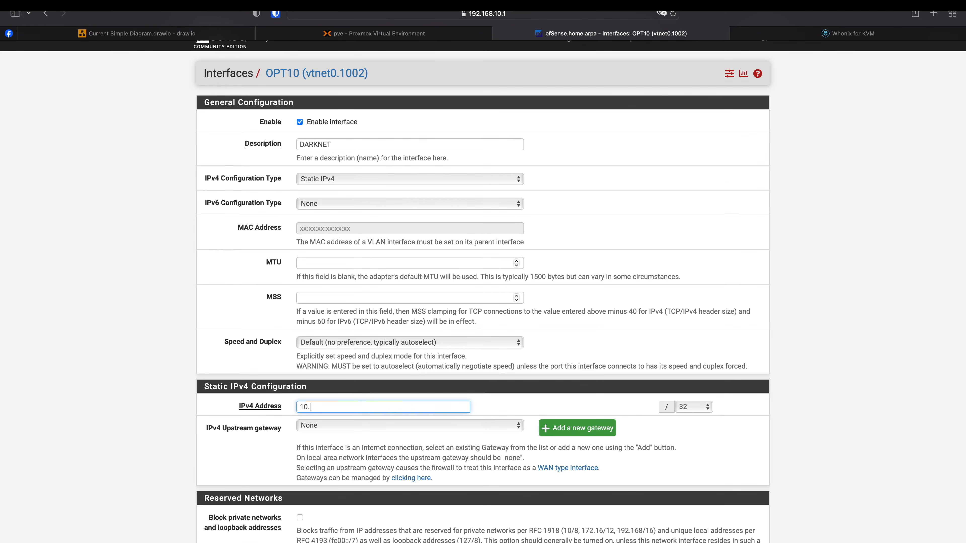
{"action": "key", "text": "ctrl+Left"}
{"action": "key", "text": "ctrl+Right"}
{"action": "left_click", "coordinate": [688, 407]}
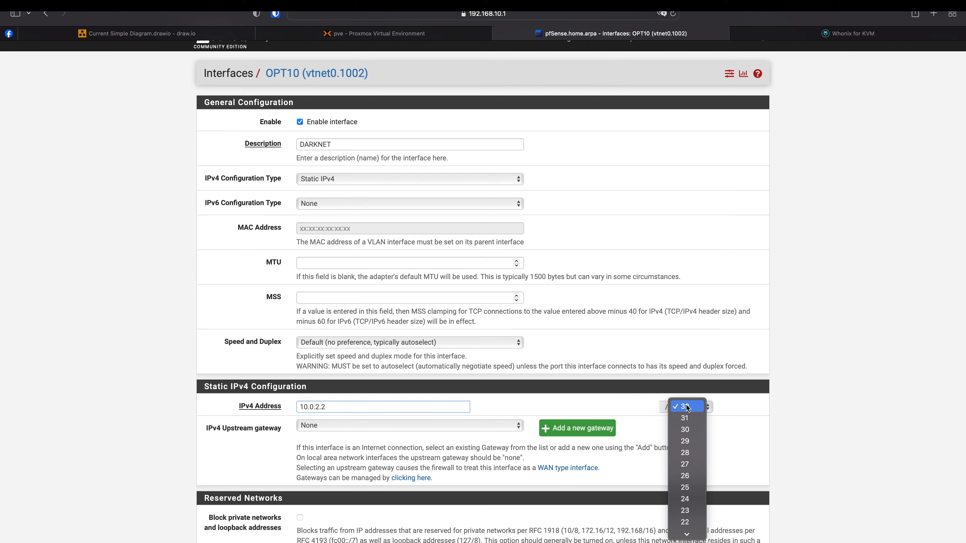
{"action": "left_click", "coordinate": [688, 499]}
{"action": "scroll", "coordinate": [456, 419], "scroll_direction": "down", "scroll_amount": 5}
{"action": "left_click", "coordinate": [316, 491]}
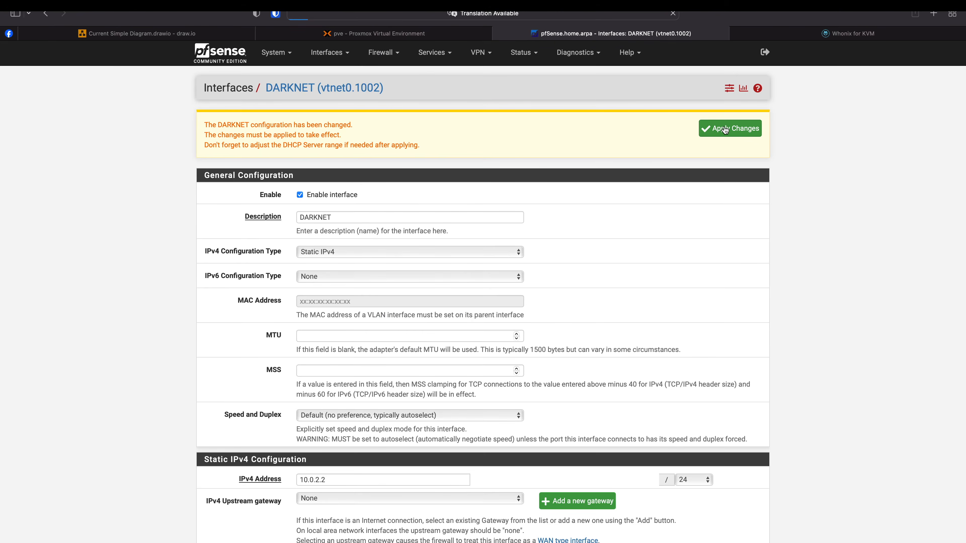
{"action": "left_click", "coordinate": [725, 129]}
{"action": "left_click", "coordinate": [384, 56]}
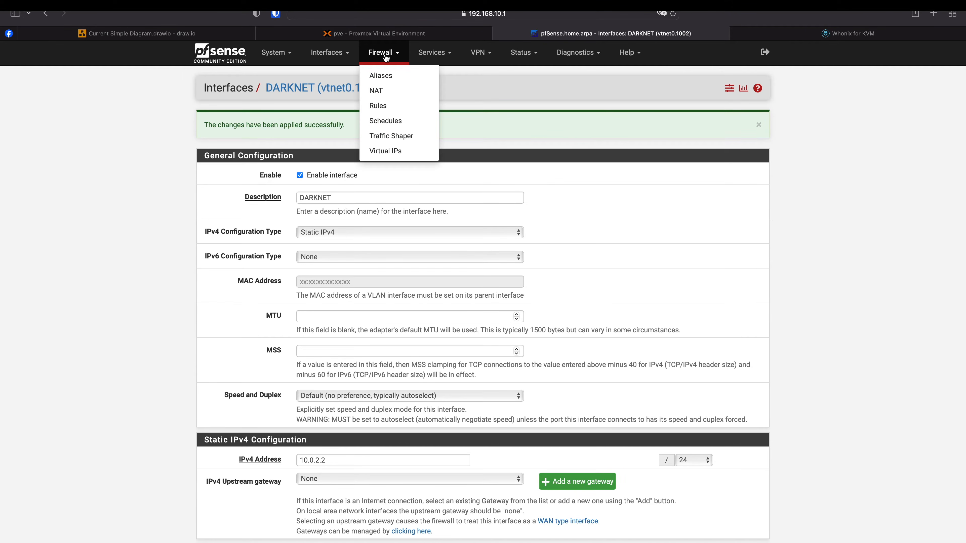
- Review the WHONIX_WORKSTATIONS and DARKNET rules and the network diagram, then display EVIL's six rules
{"action": "left_click", "coordinate": [389, 111]}
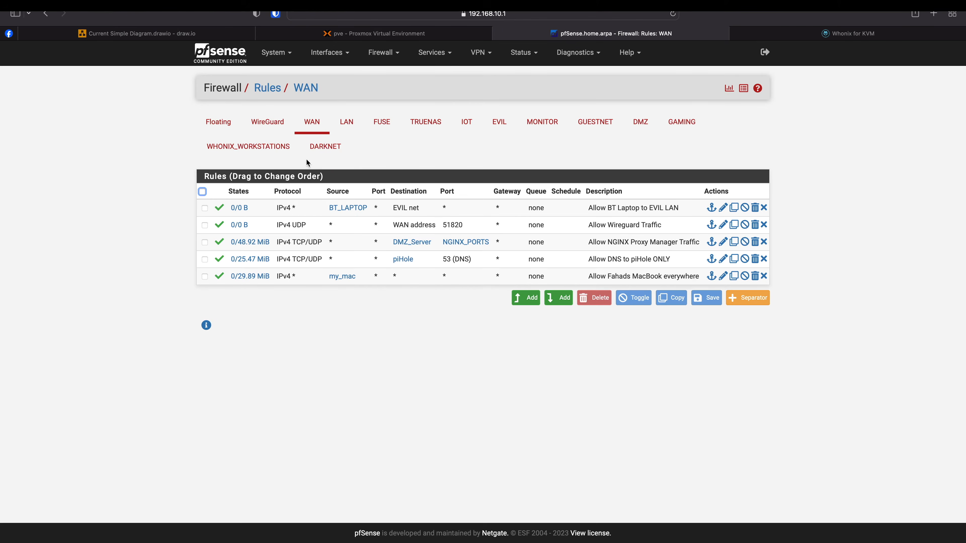
{"action": "left_click", "coordinate": [283, 152]}
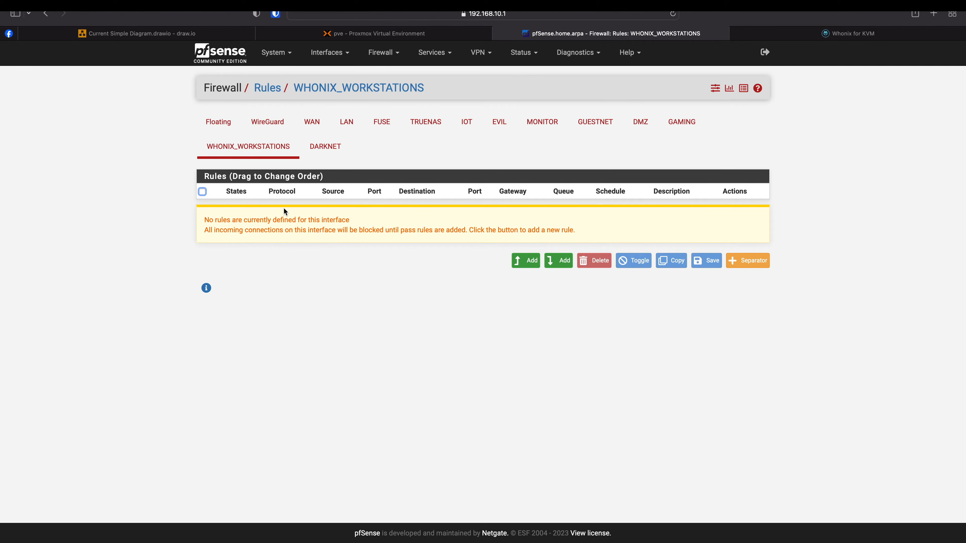
{"action": "left_click", "coordinate": [325, 148]}
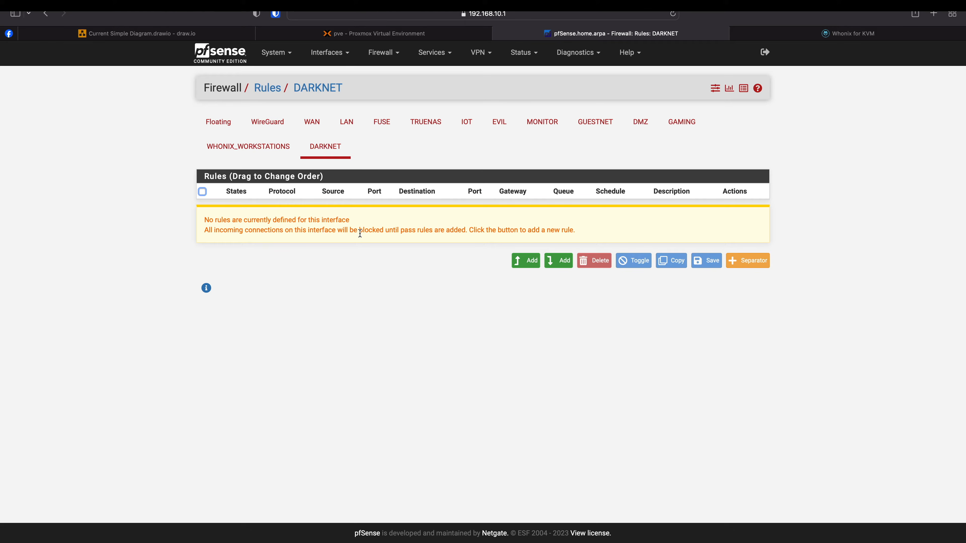
{"action": "left_click", "coordinate": [141, 33]}
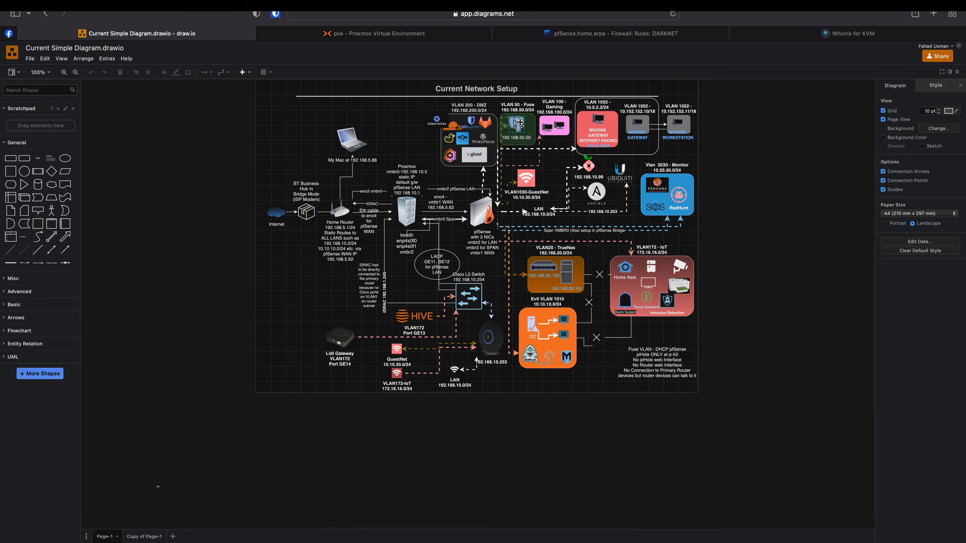
{"action": "left_click", "coordinate": [587, 34]}
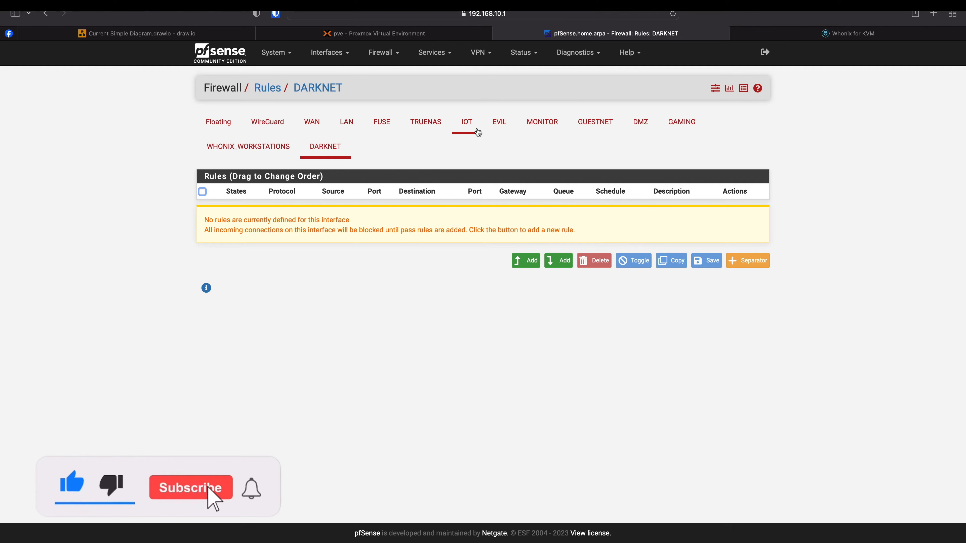
{"action": "left_click", "coordinate": [500, 124]}
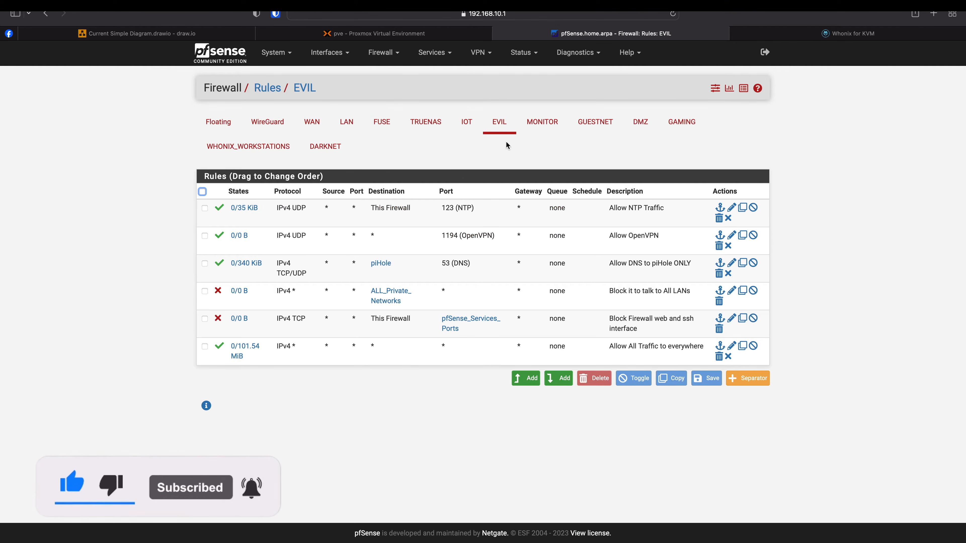
- Copy EVIL's 'Allow All Traffic to everywhere' rule to DARKNET, save and apply
{"action": "left_click", "coordinate": [744, 351]}
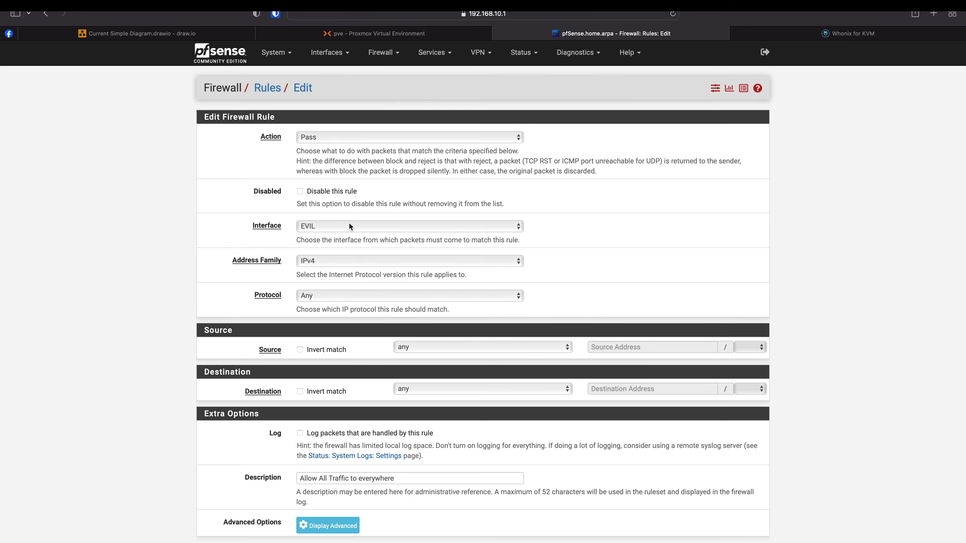
{"action": "left_click", "coordinate": [352, 226]}
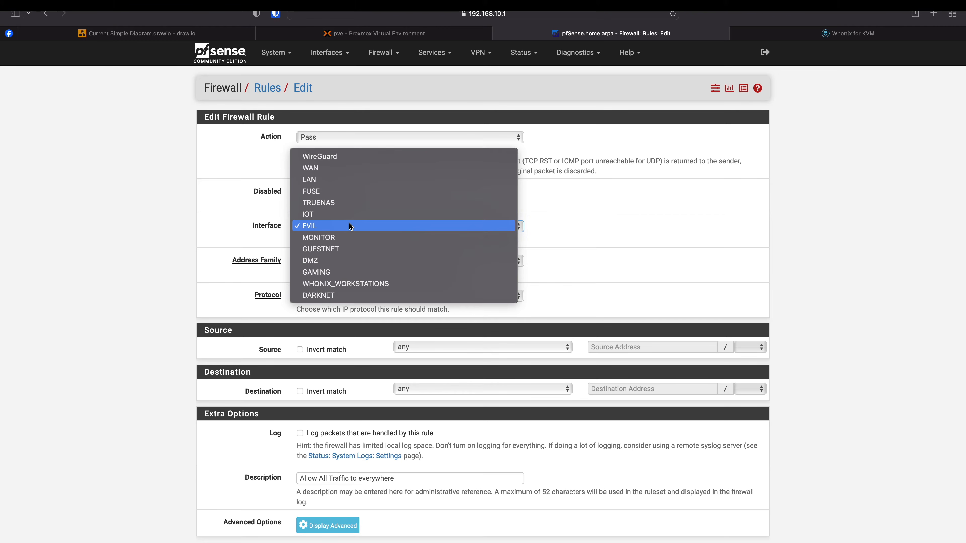
{"action": "left_click", "coordinate": [346, 296]}
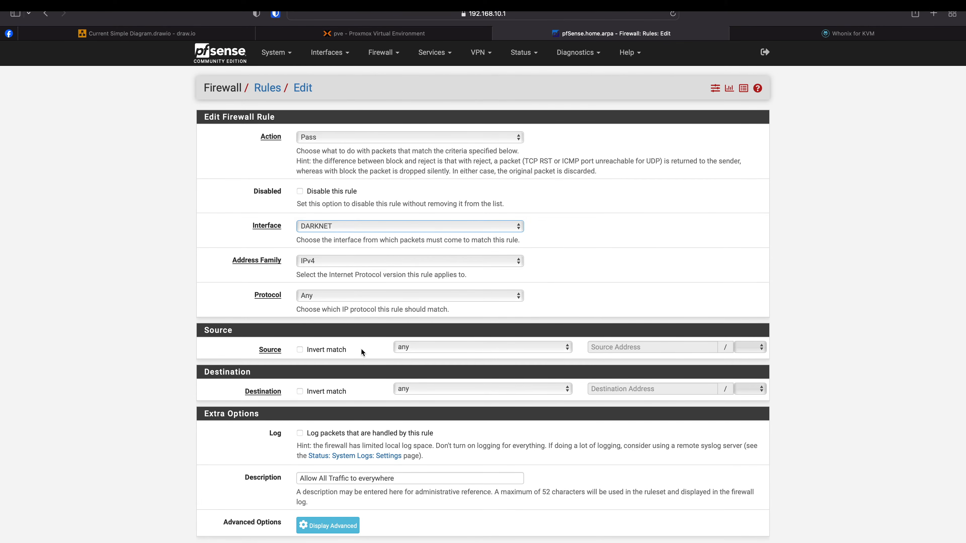
{"action": "scroll", "coordinate": [361, 348], "scroll_direction": "down", "scroll_amount": 3}
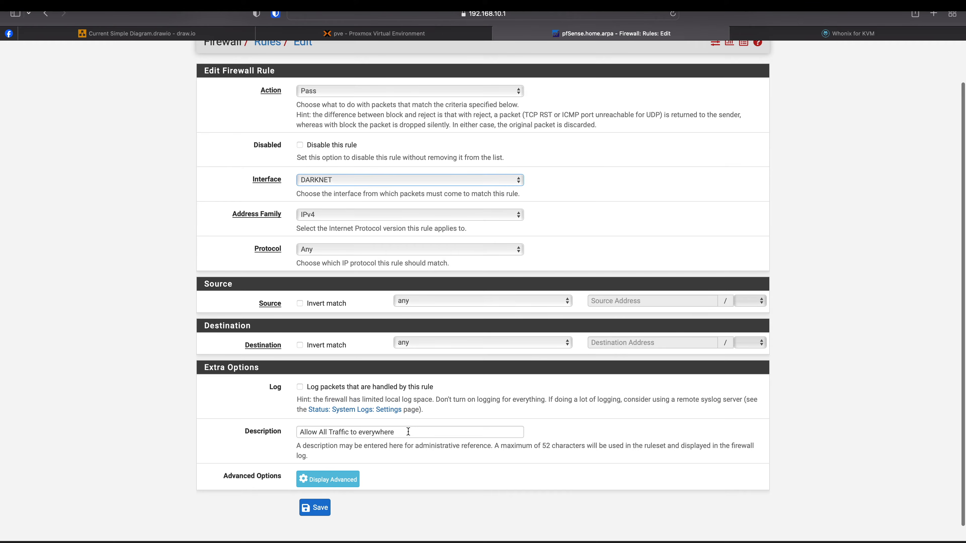
{"action": "left_click", "coordinate": [316, 509]}
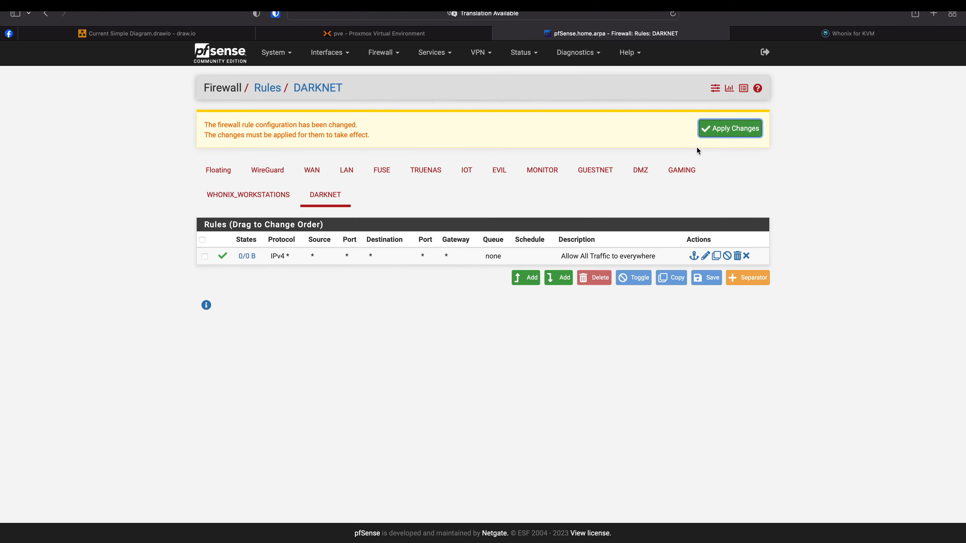
{"action": "left_click", "coordinate": [712, 138]}
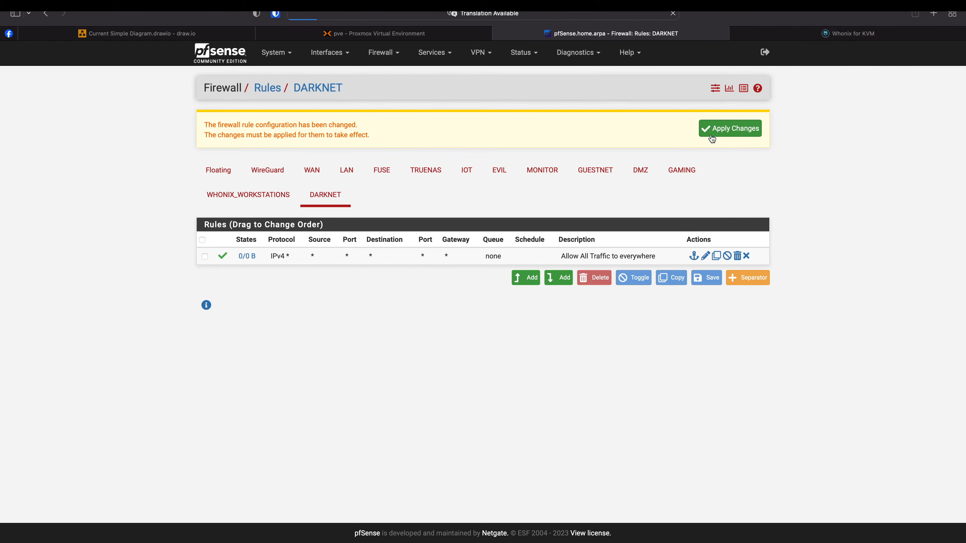
- Copy EVIL's 'Block Firewall web and ssh' rule to the DARKNET interface and save it
{"action": "left_click", "coordinate": [498, 173]}
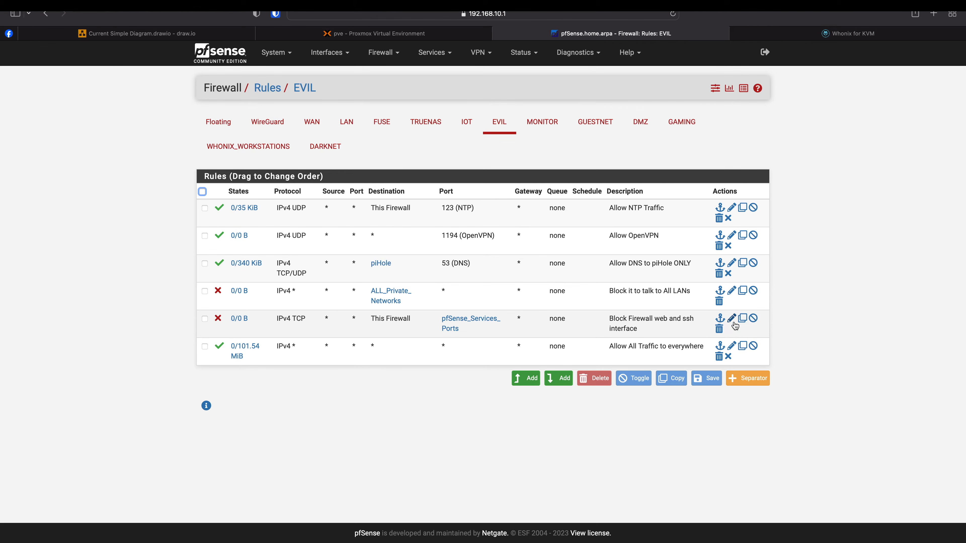
{"action": "left_click", "coordinate": [742, 322]}
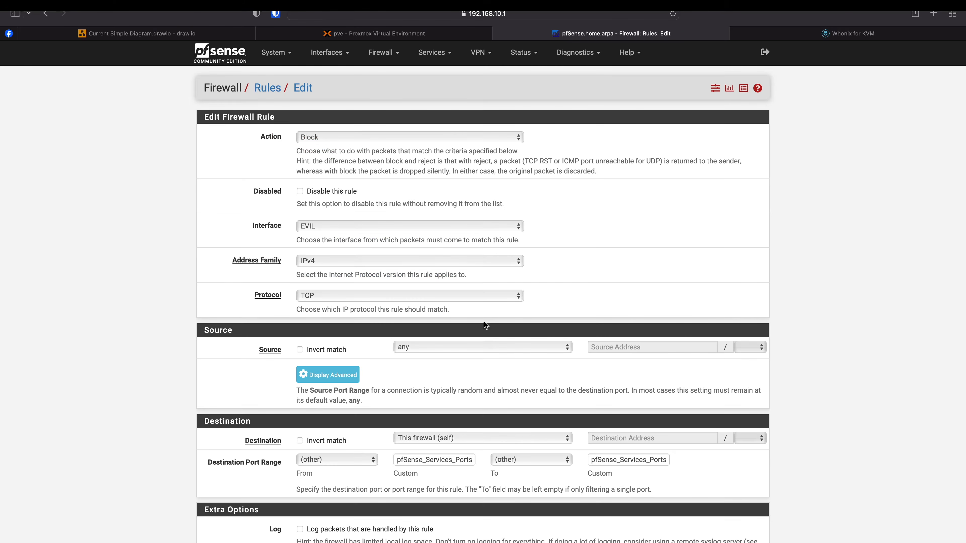
{"action": "left_click", "coordinate": [373, 228]}
{"action": "left_click", "coordinate": [371, 301]}
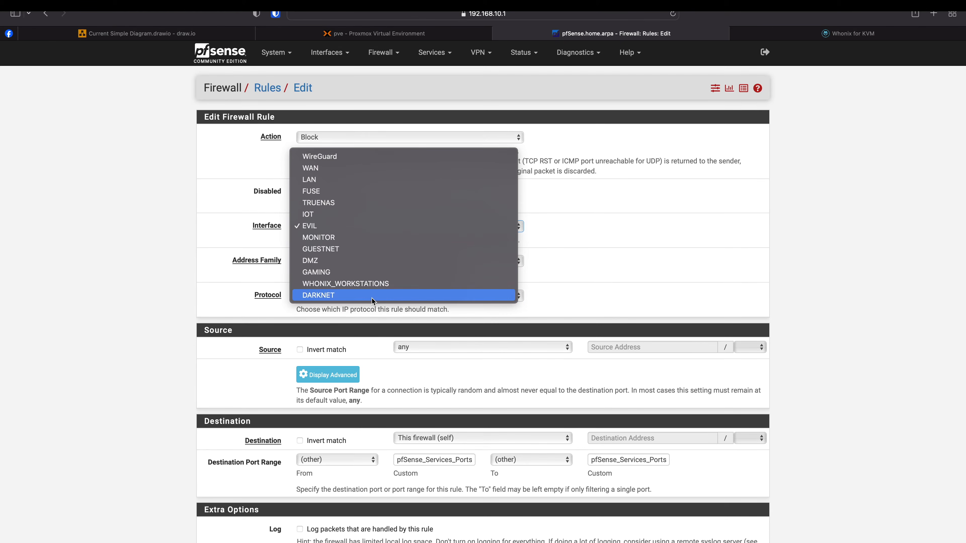
{"action": "scroll", "coordinate": [386, 354], "scroll_direction": "down", "scroll_amount": 1}
{"action": "scroll", "coordinate": [386, 353], "scroll_direction": "down", "scroll_amount": 5}
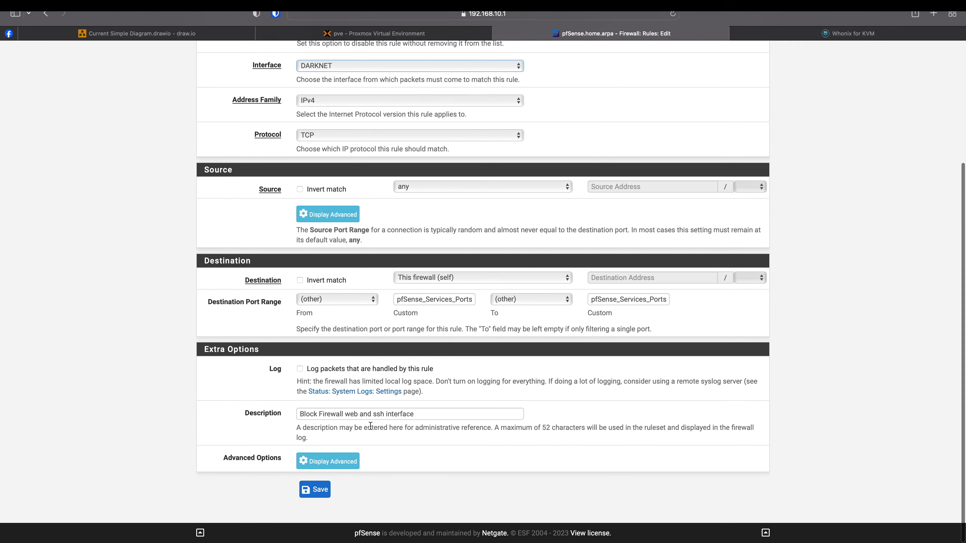
{"action": "left_click", "coordinate": [321, 491]}
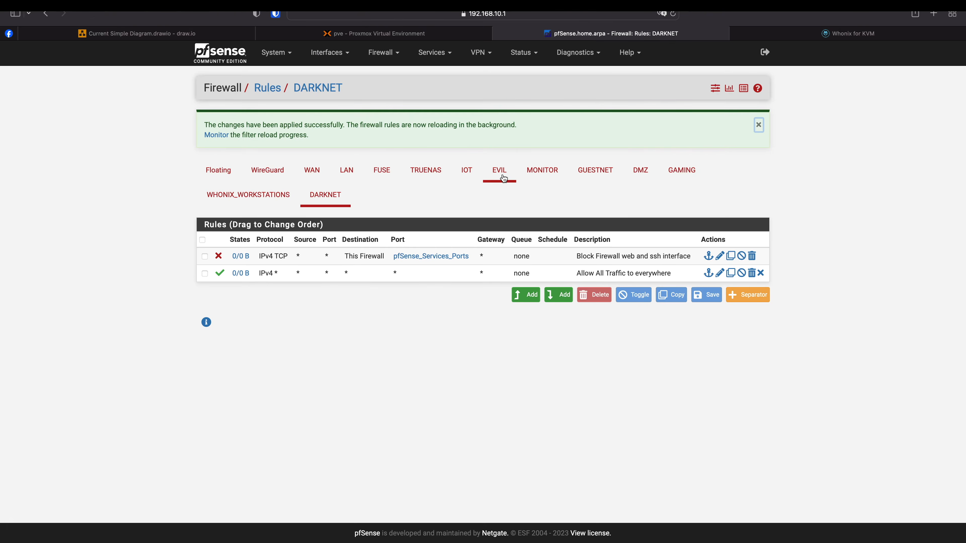
- Copy EVIL's 'Block it to talk to All LANs' rule to DARKNET, save and apply
{"action": "left_click", "coordinate": [503, 178]}
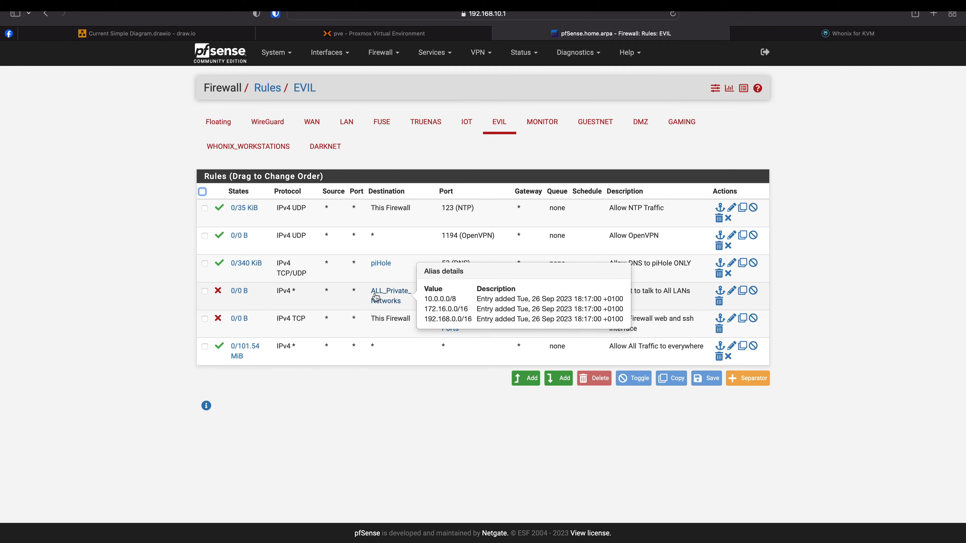
{"action": "left_click", "coordinate": [732, 292]}
{"action": "left_click", "coordinate": [389, 225]}
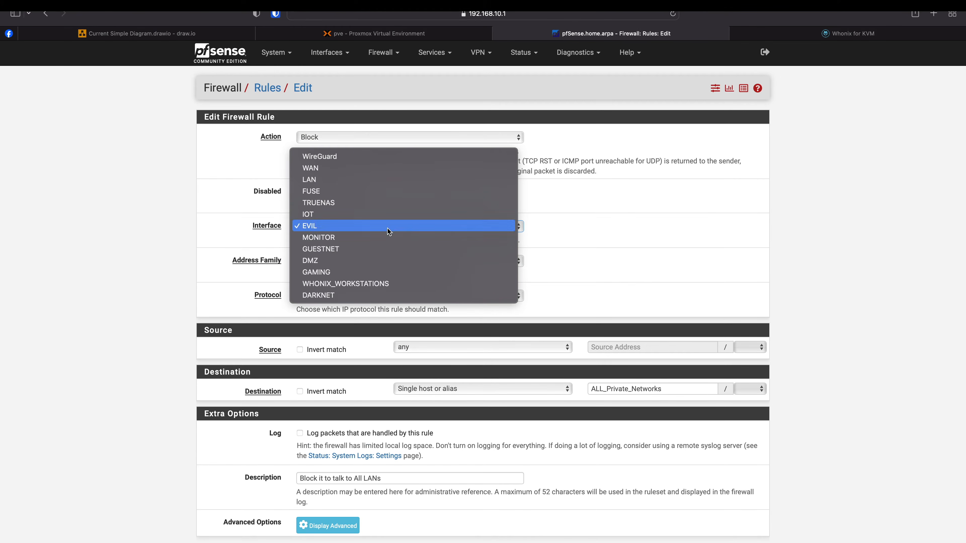
{"action": "left_click", "coordinate": [375, 339]}
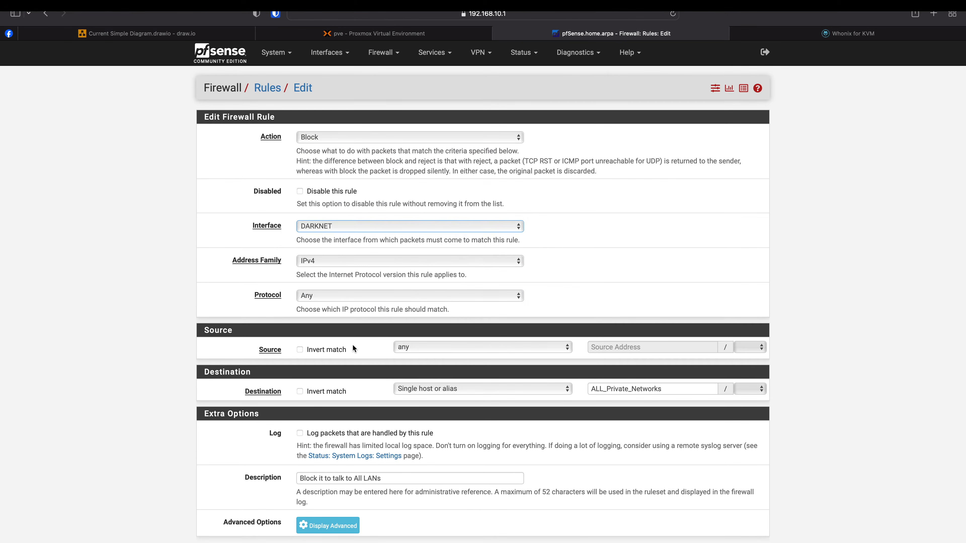
{"action": "scroll", "coordinate": [369, 305], "scroll_direction": "down", "scroll_amount": 2}
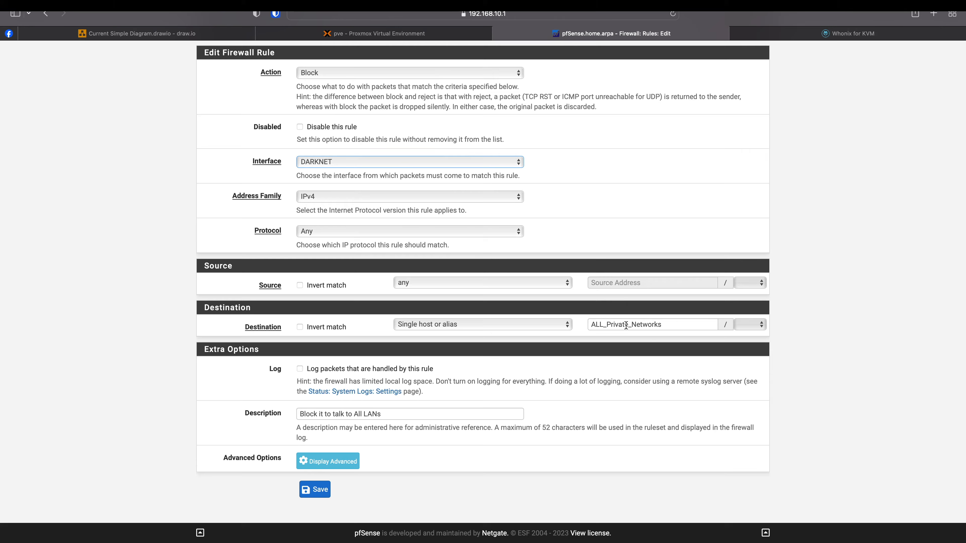
{"action": "left_click", "coordinate": [319, 491]}
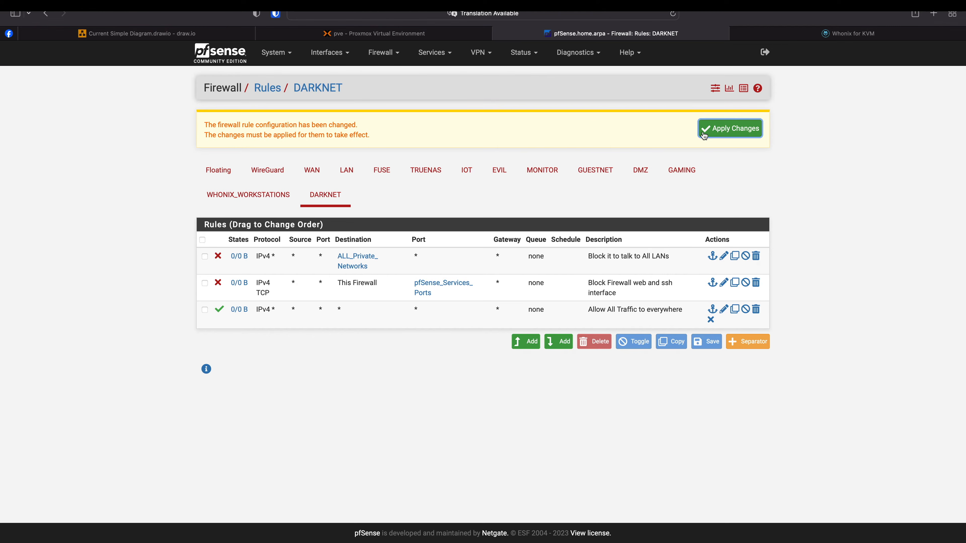
{"action": "left_click", "coordinate": [729, 127]}
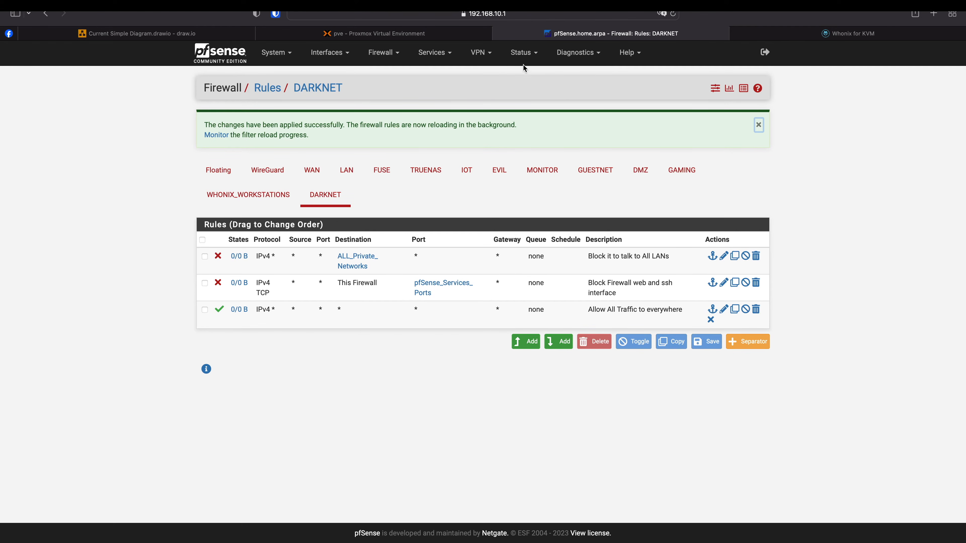
- Check pfSense's Services menu, then move to Proxmox VE showing node pve's resources
{"action": "left_click", "coordinate": [432, 52]}
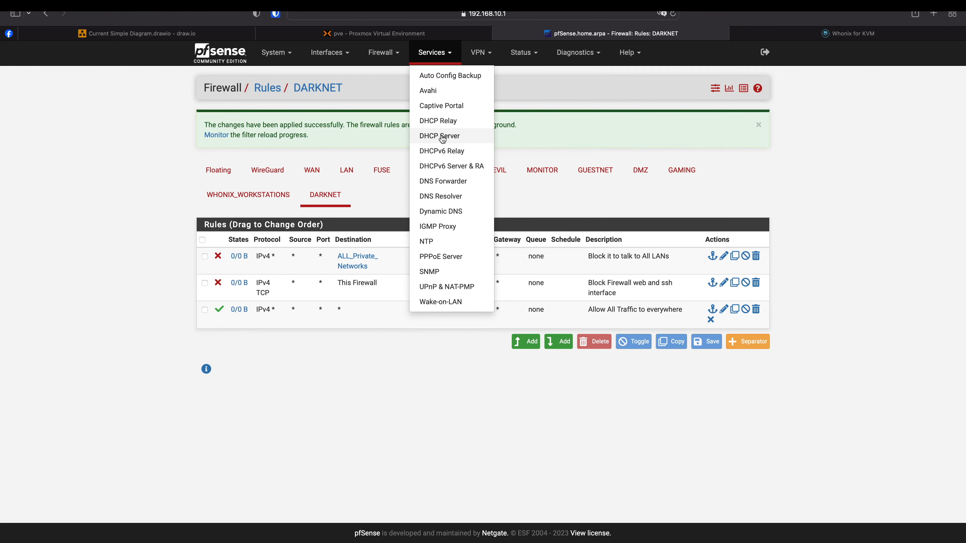
{"action": "mouse_move", "coordinate": [262, 29]}
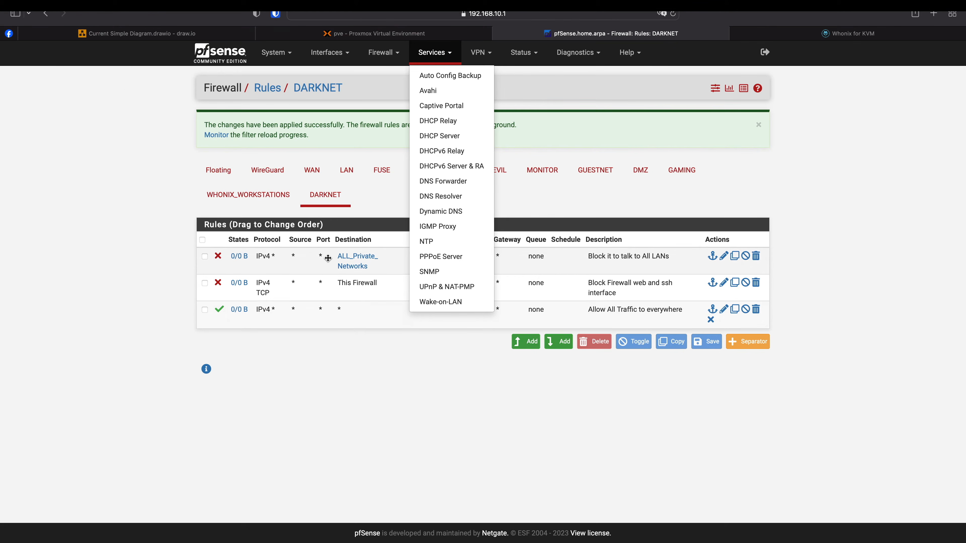
{"action": "left_click", "coordinate": [399, 418]}
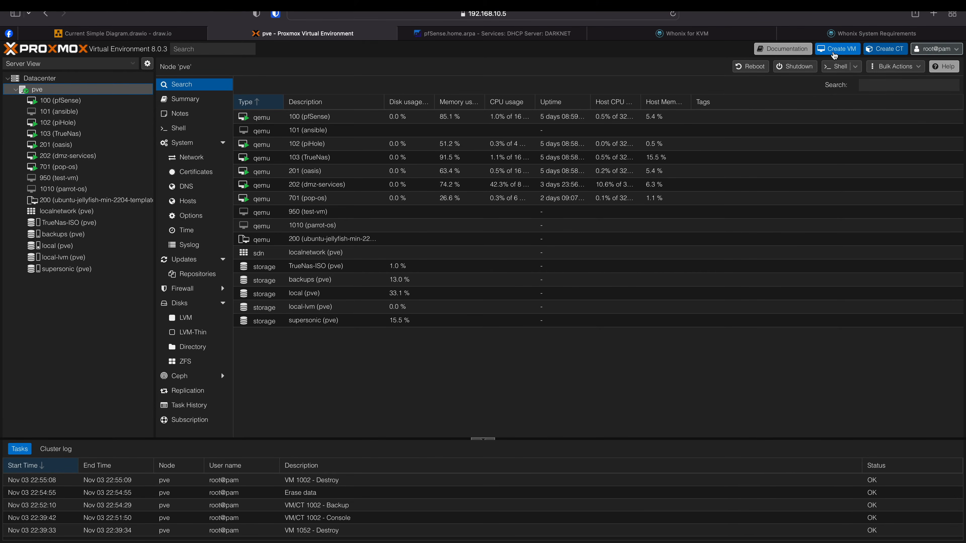
- Start a new VM with ID 1051, checking the network diagram for VLAN numbers
{"action": "left_click", "coordinate": [835, 54]}
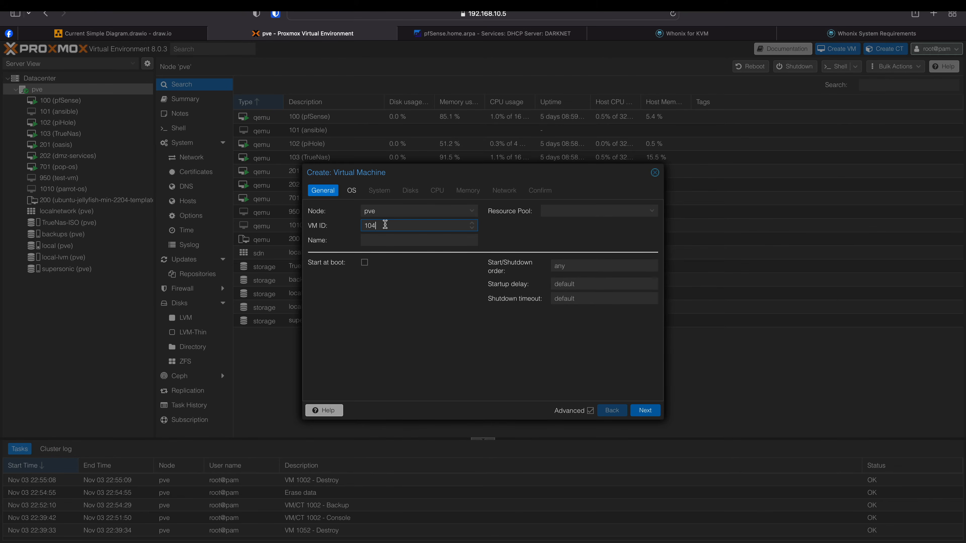
{"action": "left_click", "coordinate": [149, 37]}
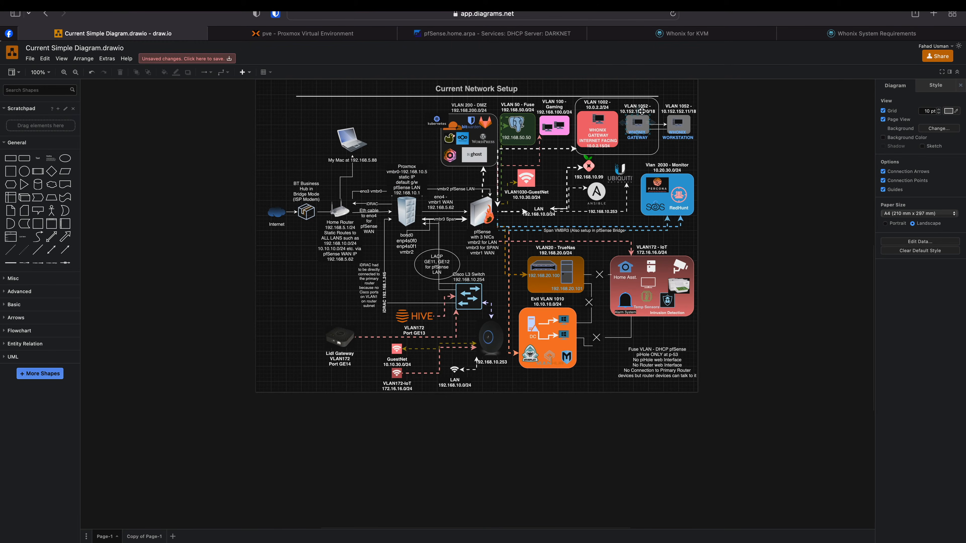
{"action": "left_click", "coordinate": [365, 38]}
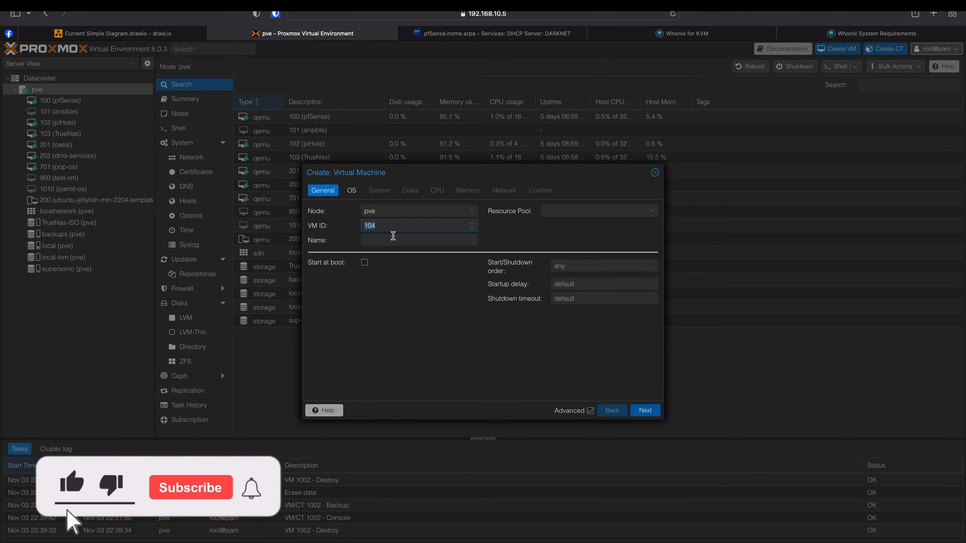
{"action": "type", "text": "1051"}
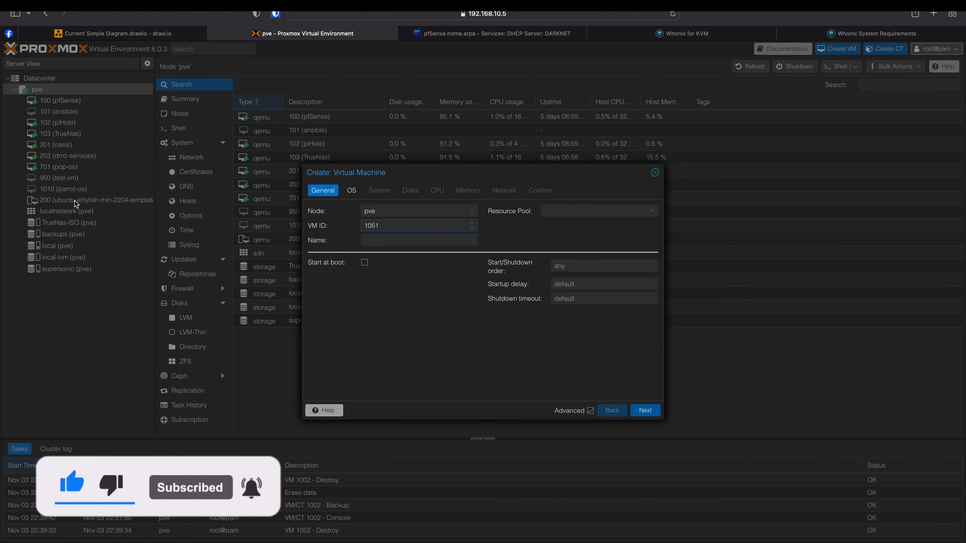
{"action": "left_click", "coordinate": [394, 239]}
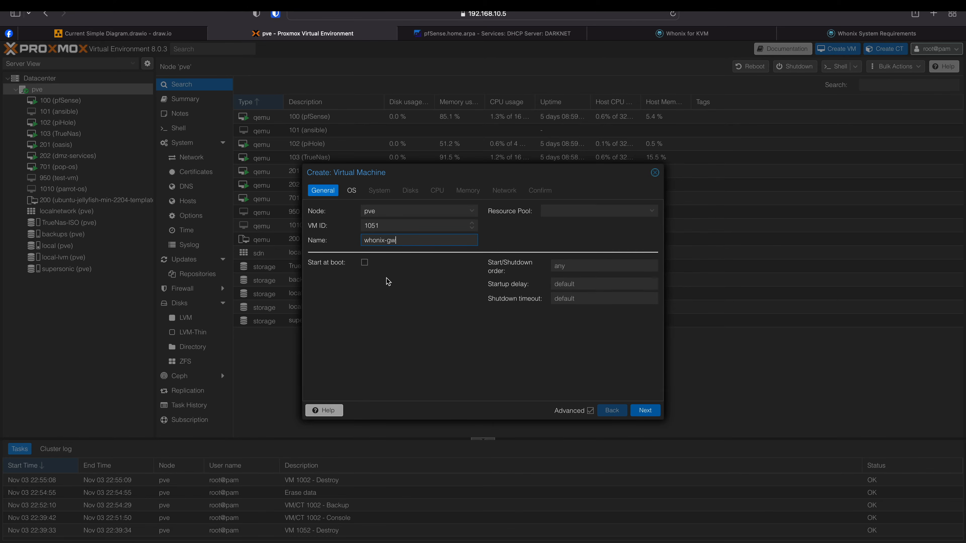
- Use no installation media and enable the QEMU guest agent
{"action": "left_click", "coordinate": [644, 411]}
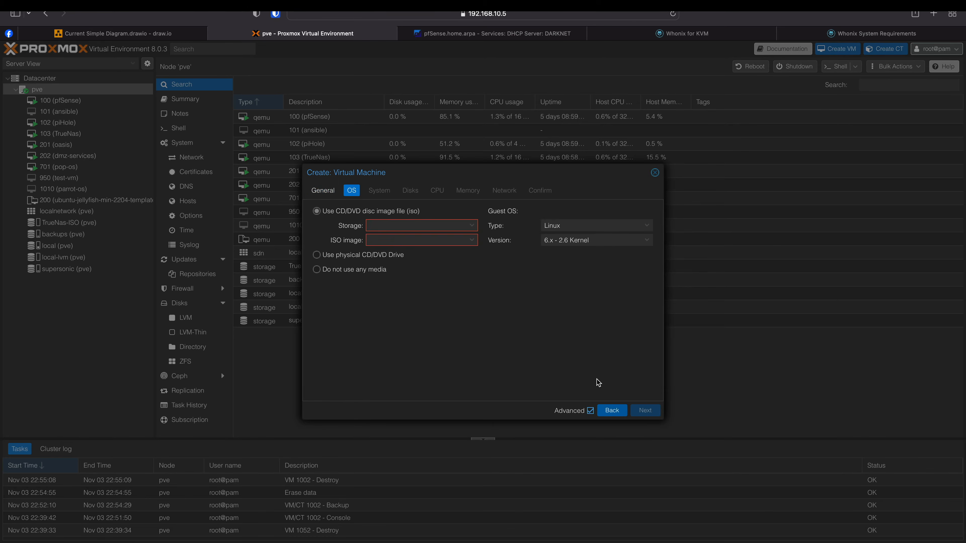
{"action": "left_click", "coordinate": [334, 272]}
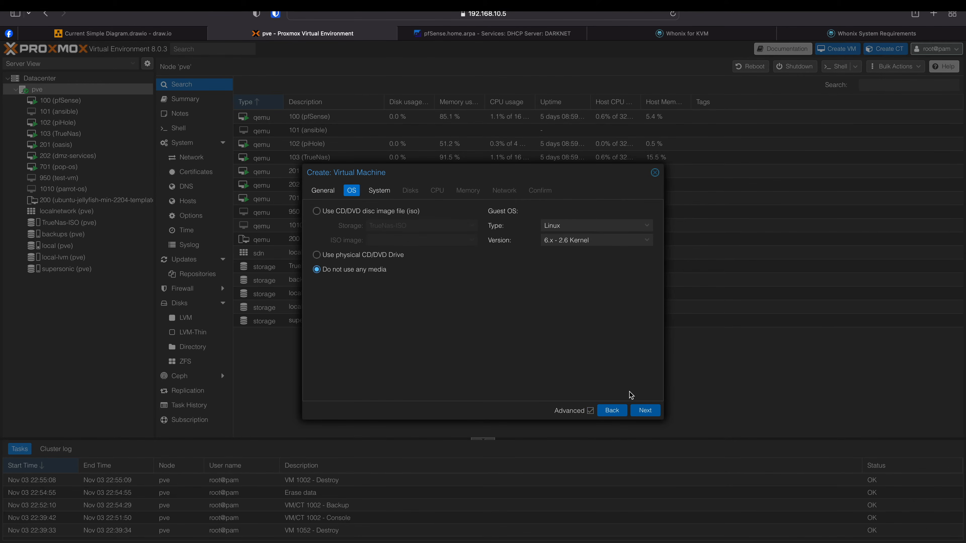
{"action": "left_click", "coordinate": [644, 411]}
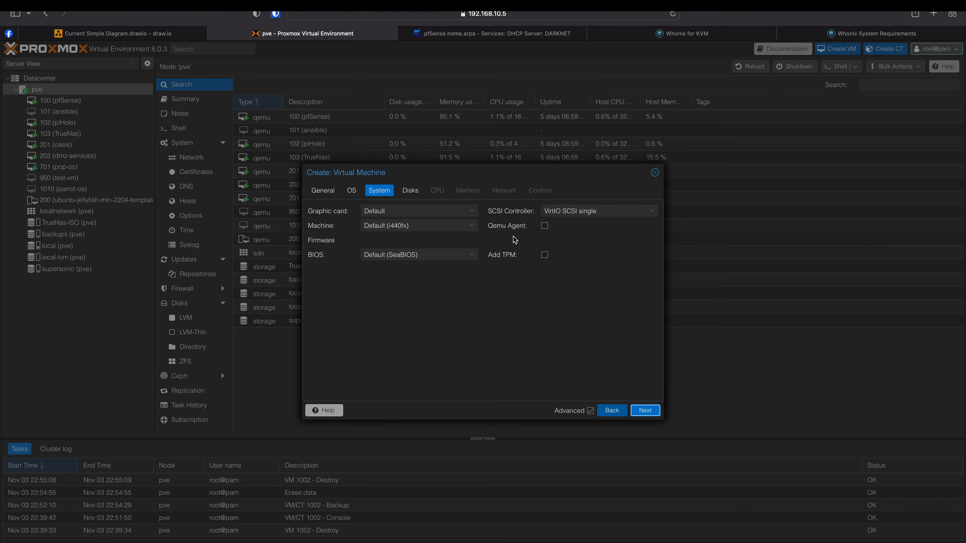
{"action": "left_click", "coordinate": [545, 226]}
{"action": "left_click", "coordinate": [643, 410]}
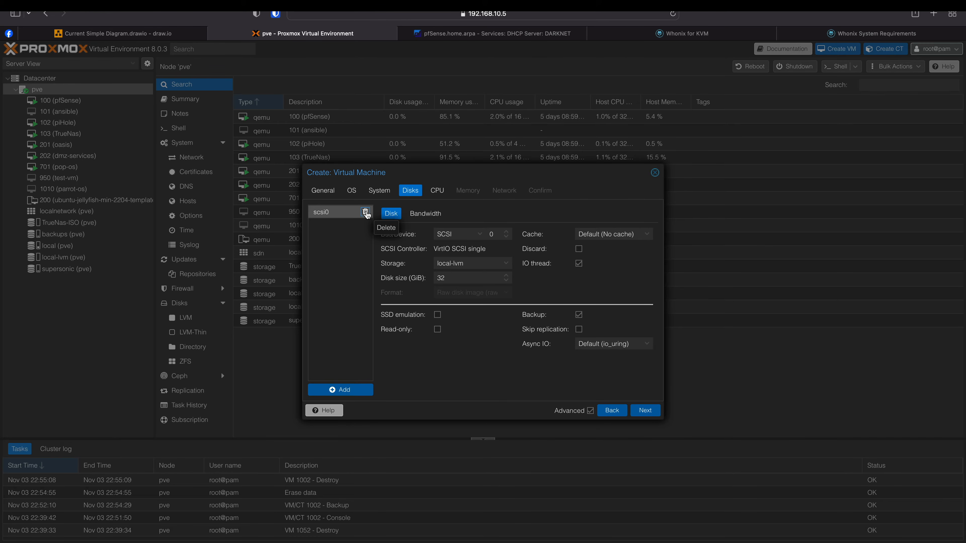
- Remove the scsi0 disk, give the VM 2 cores, and keep 2048 MiB memory
{"action": "left_click", "coordinate": [365, 213]}
{"action": "left_click", "coordinate": [646, 410]}
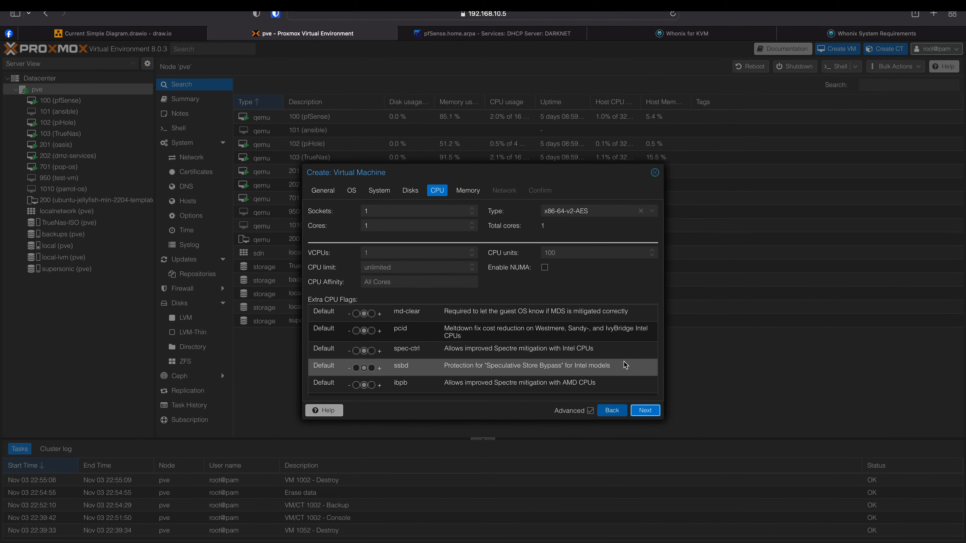
{"action": "left_click", "coordinate": [472, 223]}
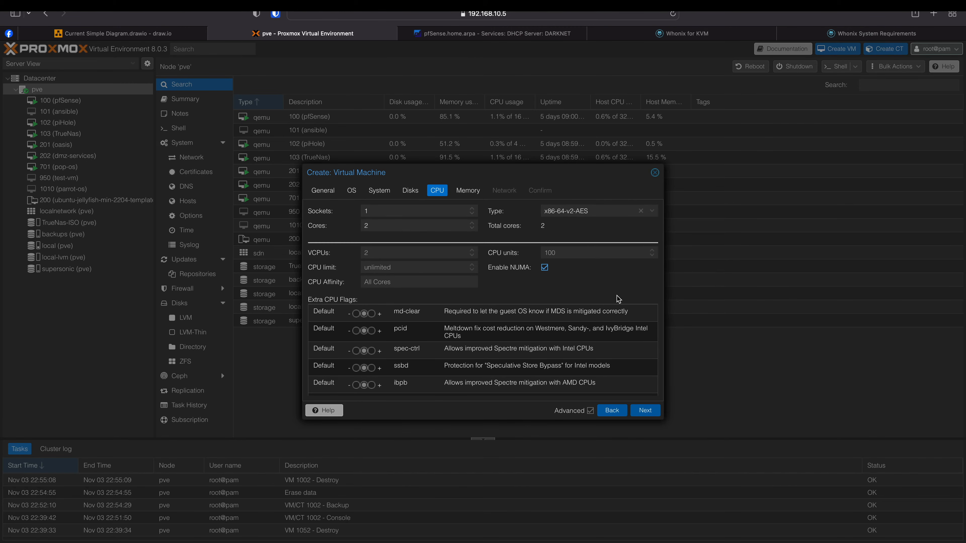
{"action": "left_click", "coordinate": [648, 413]}
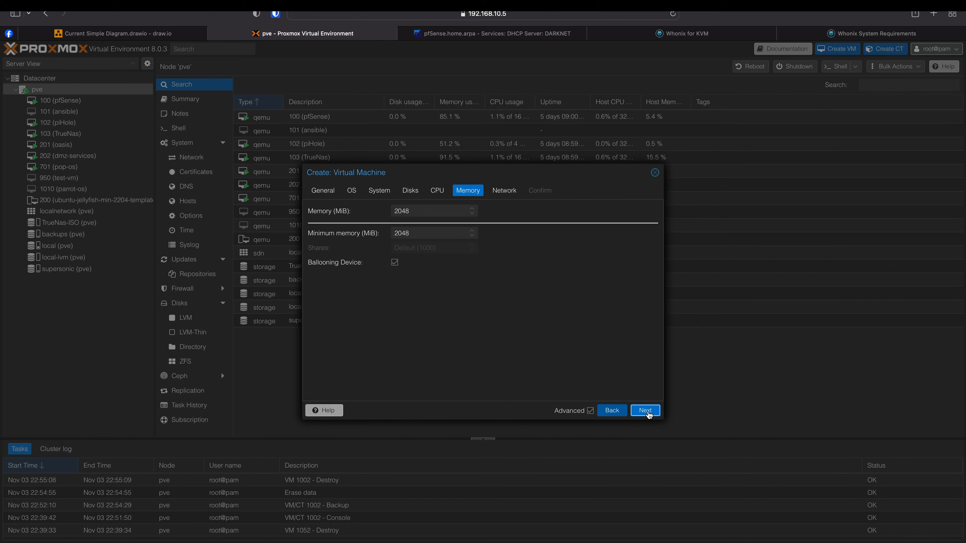
{"action": "left_click", "coordinate": [646, 411]}
- Confirm on the Whonix requirements page that the Gateway needs 2 GB RAM
{"action": "left_click", "coordinate": [855, 34]}
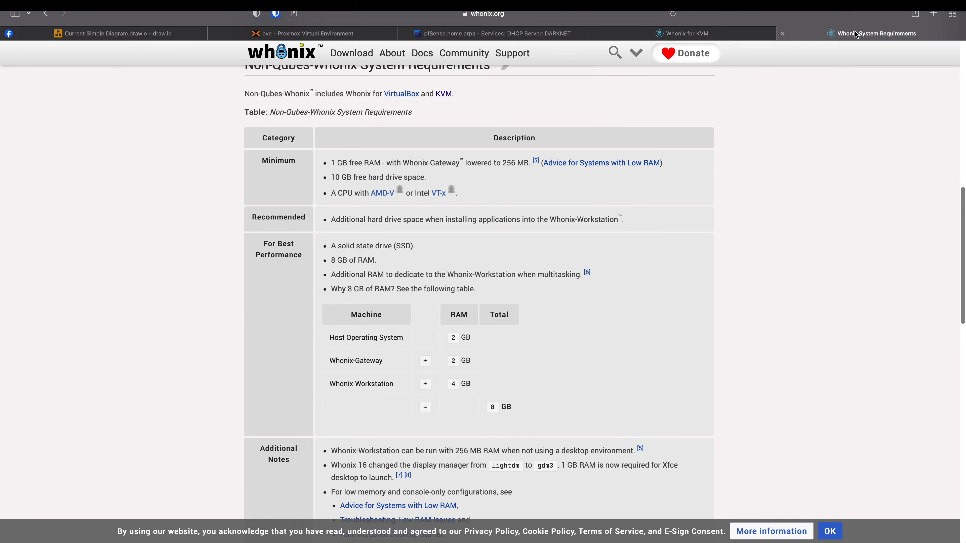
{"action": "left_click_drag", "start_coordinate": [350, 362], "coordinate": [371, 361]}
{"action": "left_click_drag", "start_coordinate": [450, 362], "coordinate": [471, 362]}
- Put the VM's network device on bridge vmbr1, then go to pfSense's Interfaces menu
{"action": "left_click", "coordinate": [312, 34]}
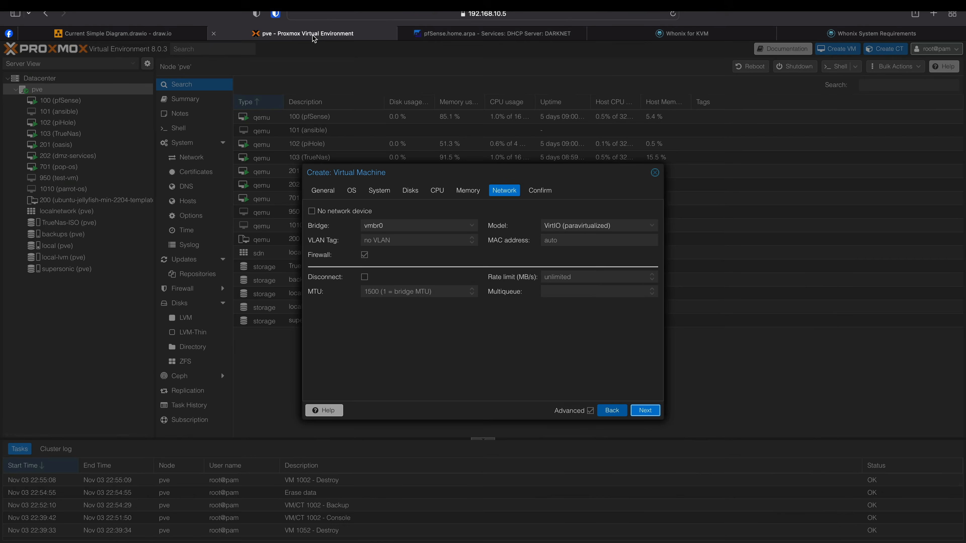
{"action": "left_click", "coordinate": [415, 227]}
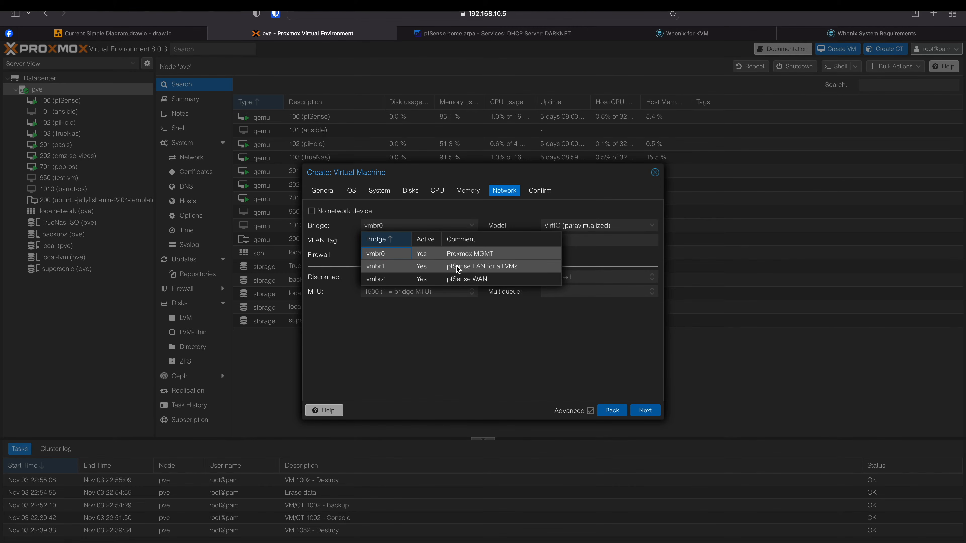
{"action": "left_click", "coordinate": [492, 269]}
{"action": "left_click", "coordinate": [406, 240]}
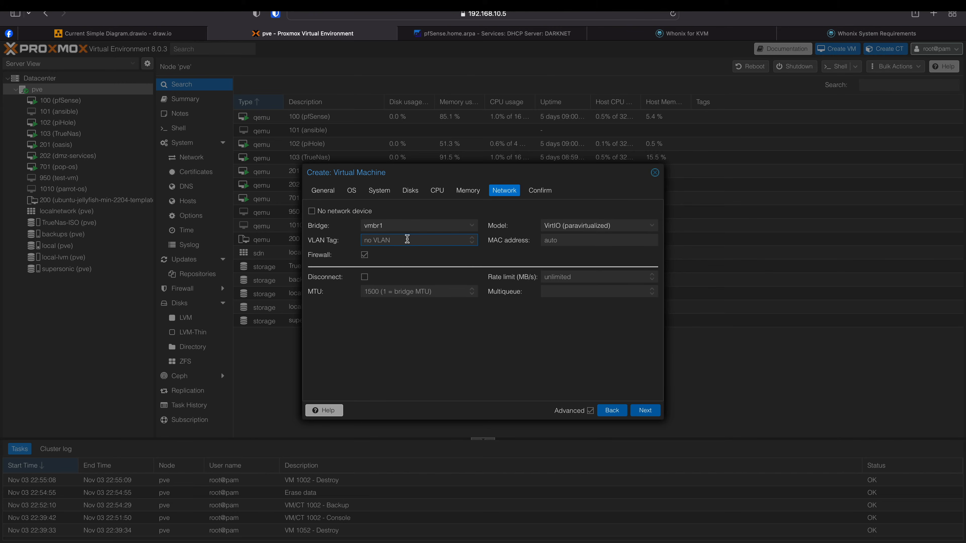
{"action": "left_click", "coordinate": [467, 38]}
{"action": "left_click", "coordinate": [330, 54]}
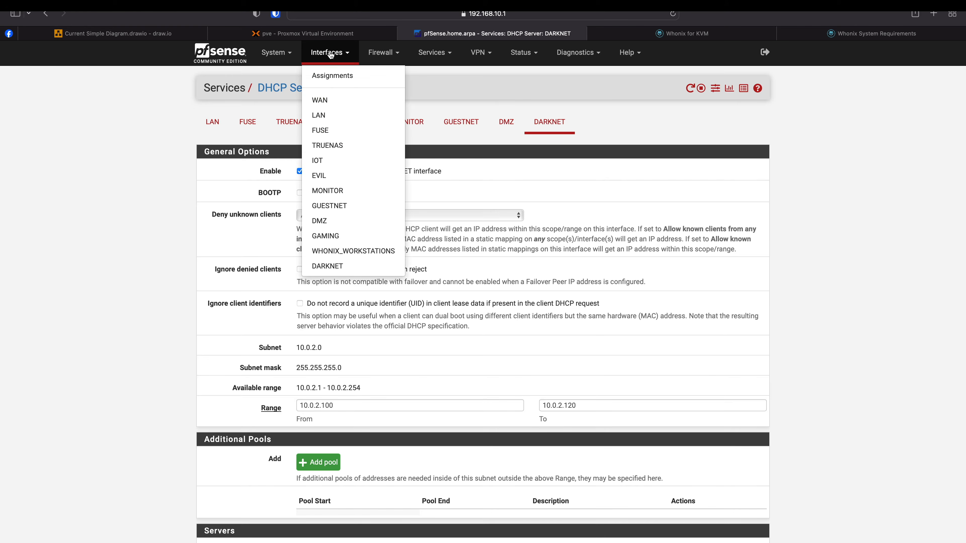
- Look up DARKNET's VLAN tag 1002 in pfSense and enter it as the VM's VLAN tag
{"action": "left_click", "coordinate": [332, 77]}
{"action": "left_click", "coordinate": [426, 122]}
{"action": "double_click", "coordinate": [296, 325]}
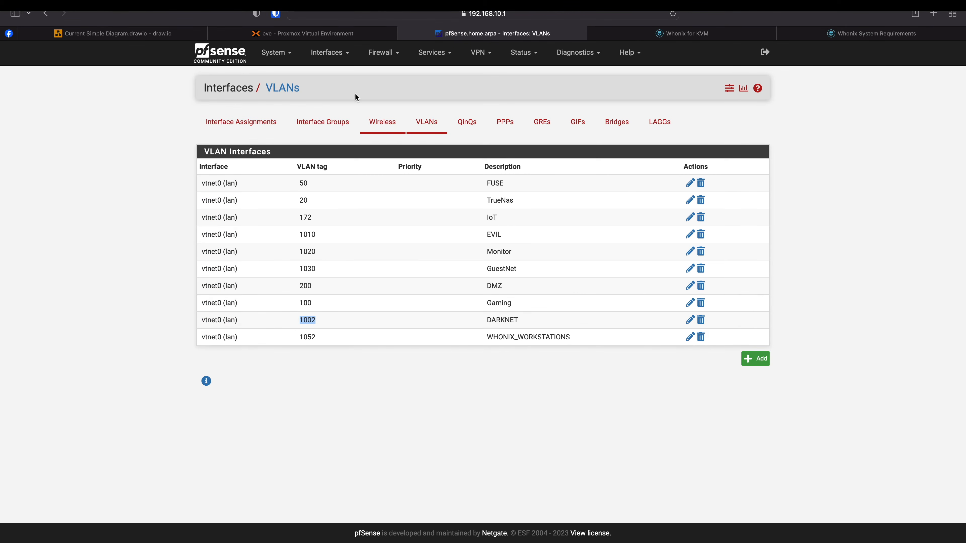
{"action": "left_click", "coordinate": [319, 34]}
{"action": "type", "text": "1002"}
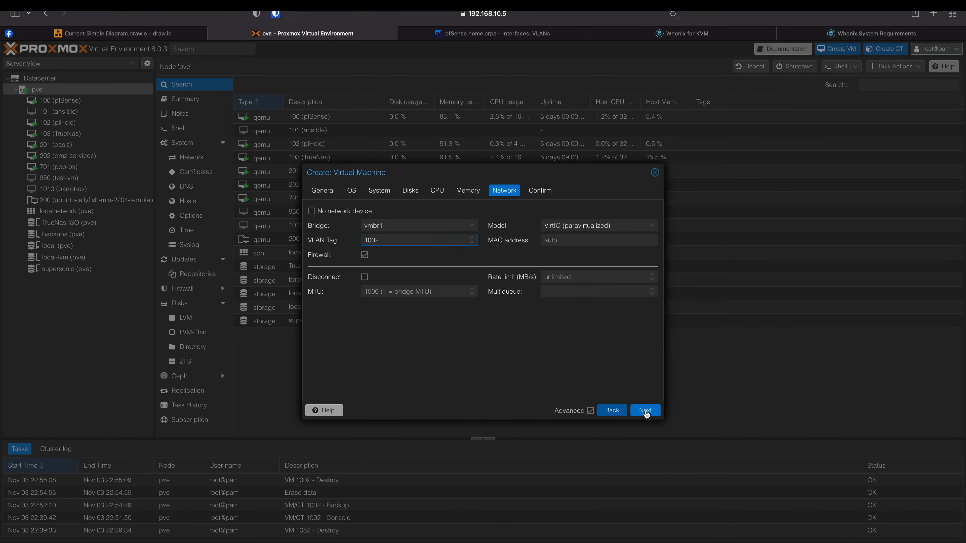
- Finish creating VM 1051 whonix-gw and open its Hardware list
{"action": "left_click", "coordinate": [646, 412]}
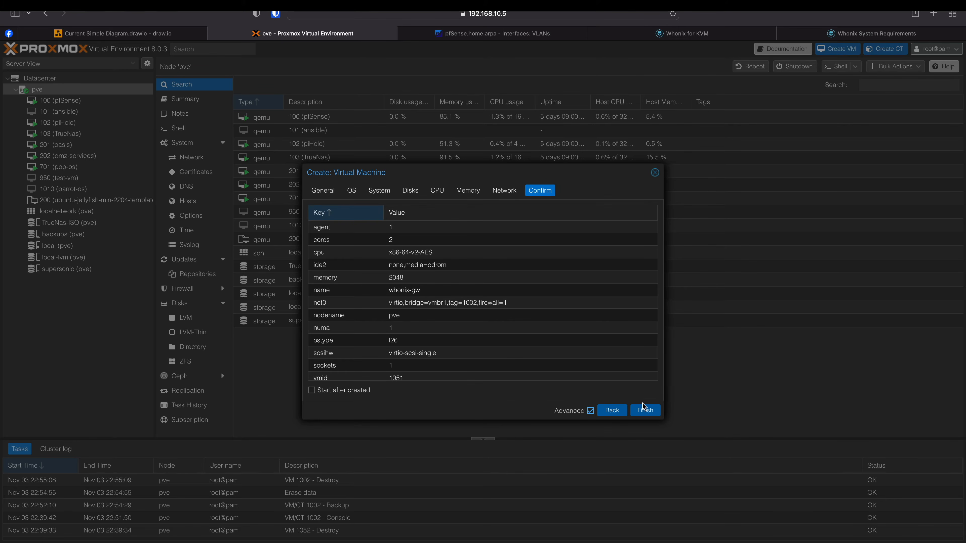
{"action": "left_click", "coordinate": [645, 411]}
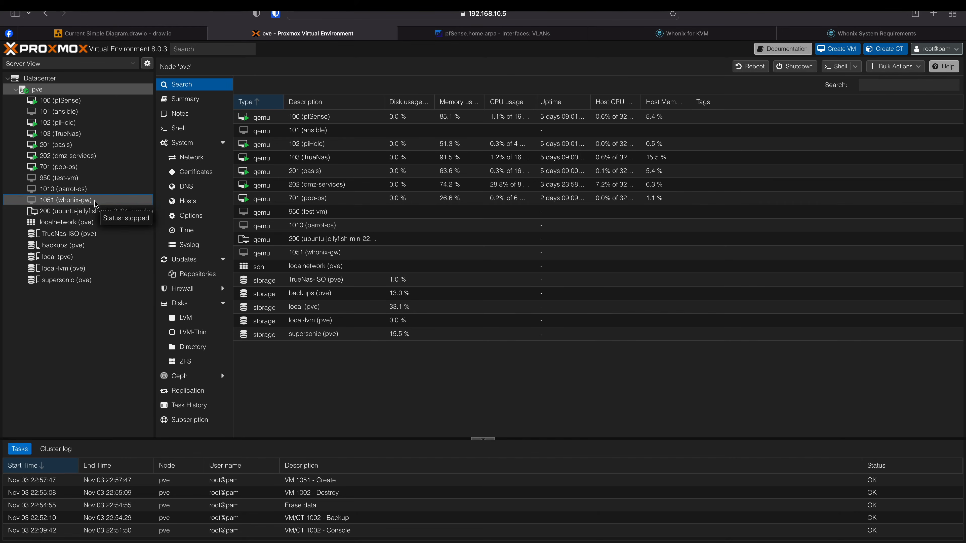
{"action": "left_click", "coordinate": [95, 202]}
{"action": "left_click", "coordinate": [198, 119]}
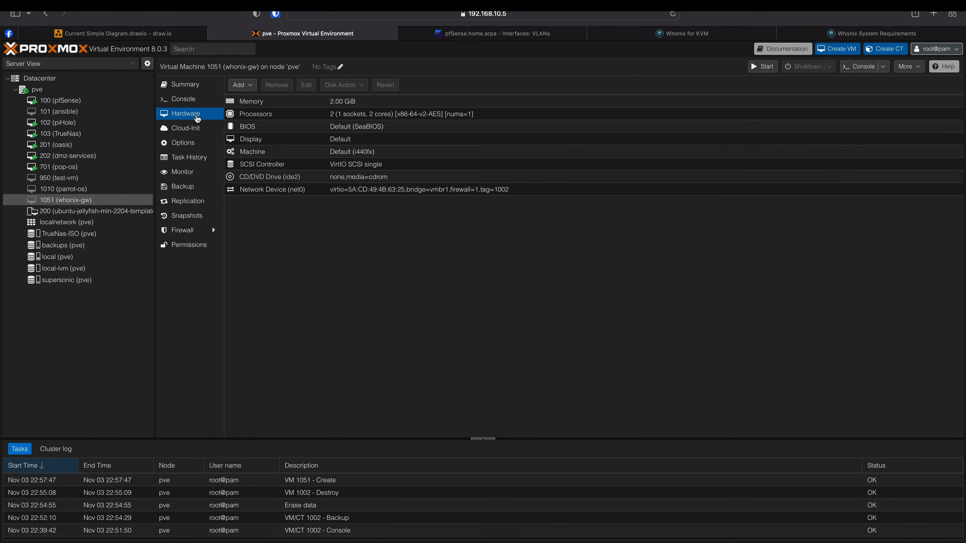
- Set up a second network device on vmbr1 with WHONIX_WORKSTATIONS VLAN tag 1052
{"action": "left_click", "coordinate": [257, 86]}
{"action": "left_click", "coordinate": [268, 119]}
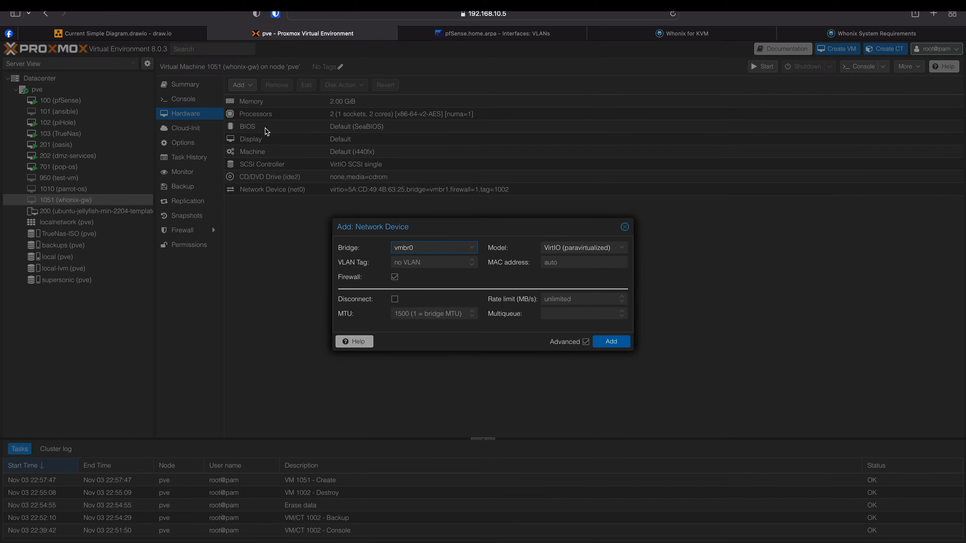
{"action": "left_click", "coordinate": [448, 248]}
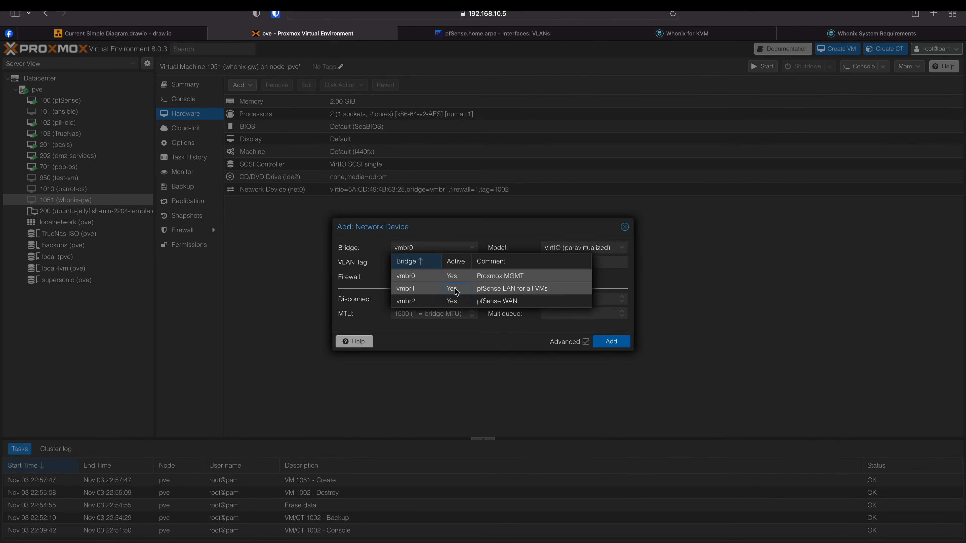
{"action": "left_click", "coordinate": [456, 292]}
{"action": "left_click", "coordinate": [469, 32]}
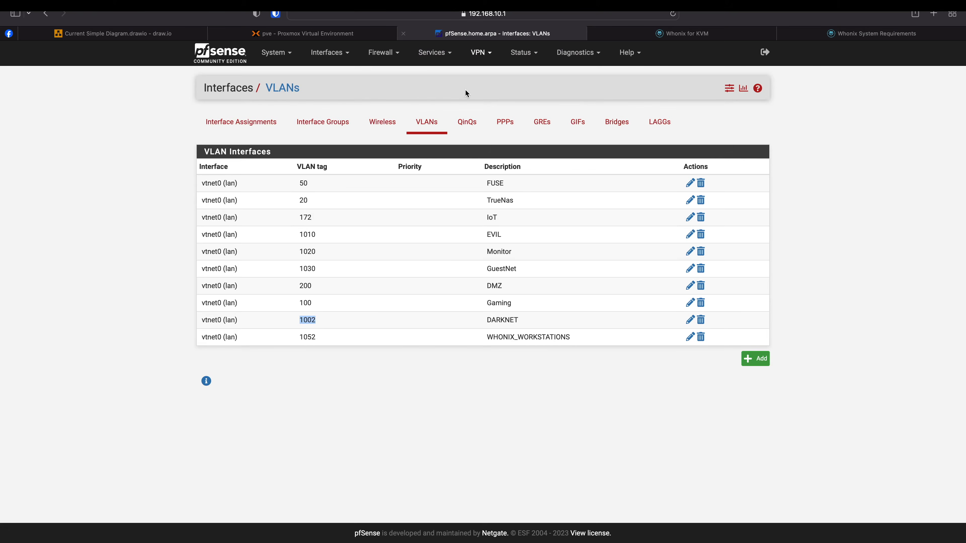
{"action": "double_click", "coordinate": [309, 338]}
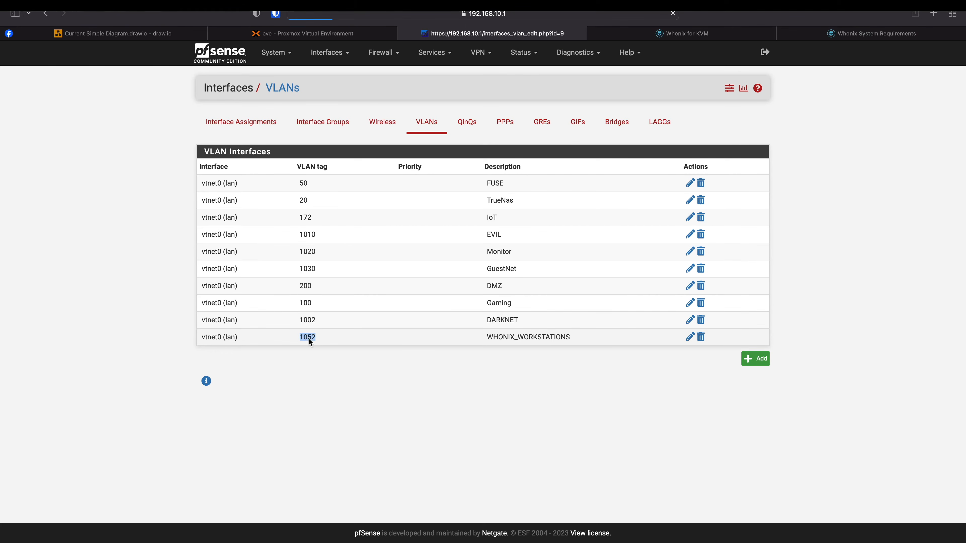
{"action": "left_click", "coordinate": [279, 33]}
{"action": "left_click", "coordinate": [402, 260]}
{"action": "type", "text": "1052"}
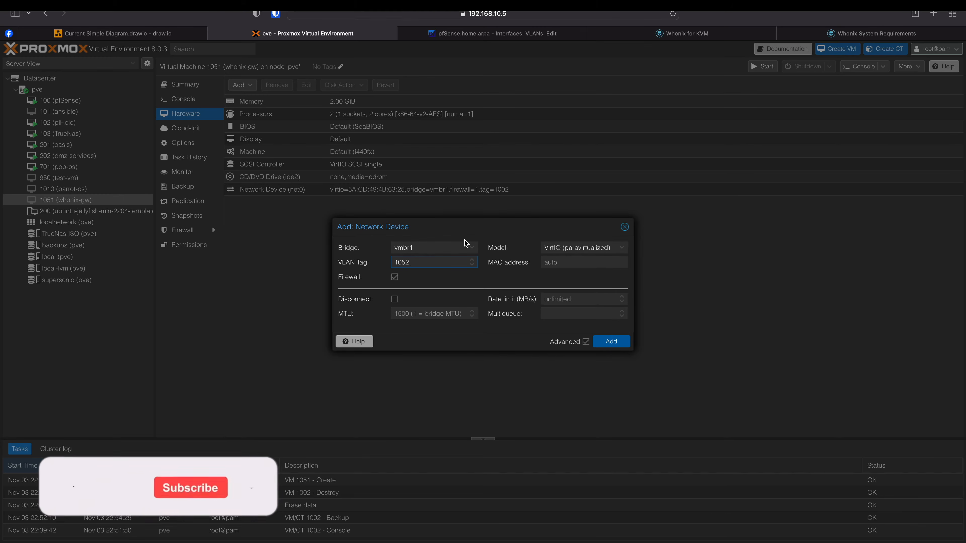
- Add whonix-gw's net1 on vmbr1 tag 1052, then view the supersonic storage summary
{"action": "left_click", "coordinate": [612, 342]}
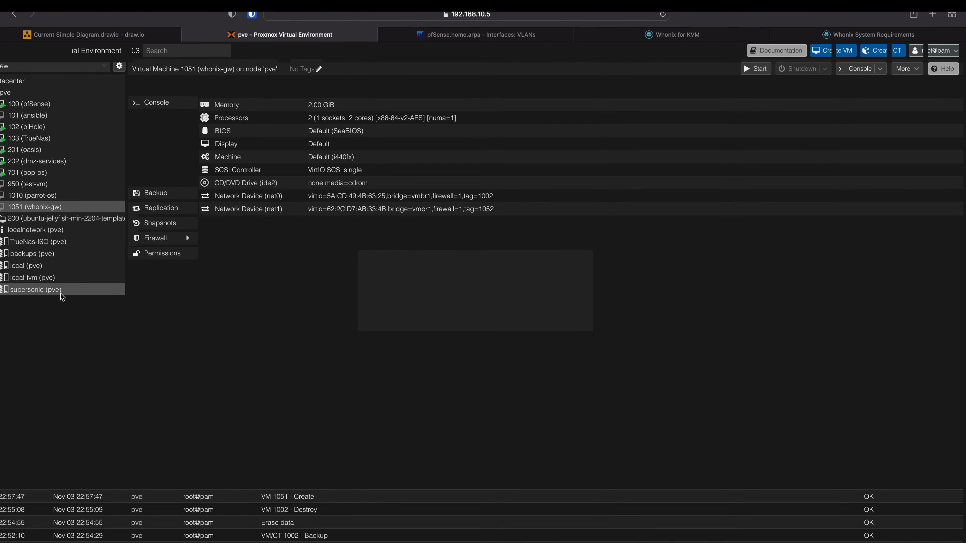
{"action": "left_click", "coordinate": [54, 291]}
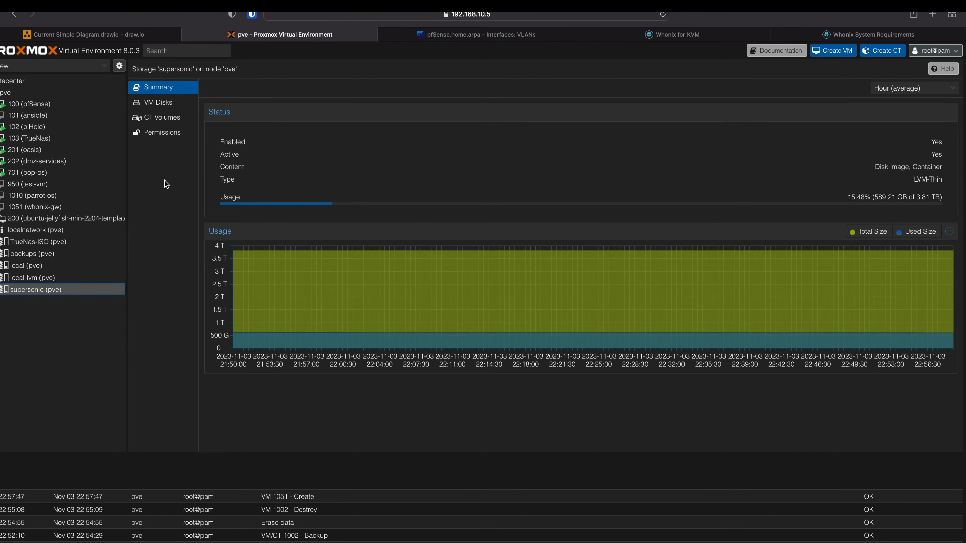
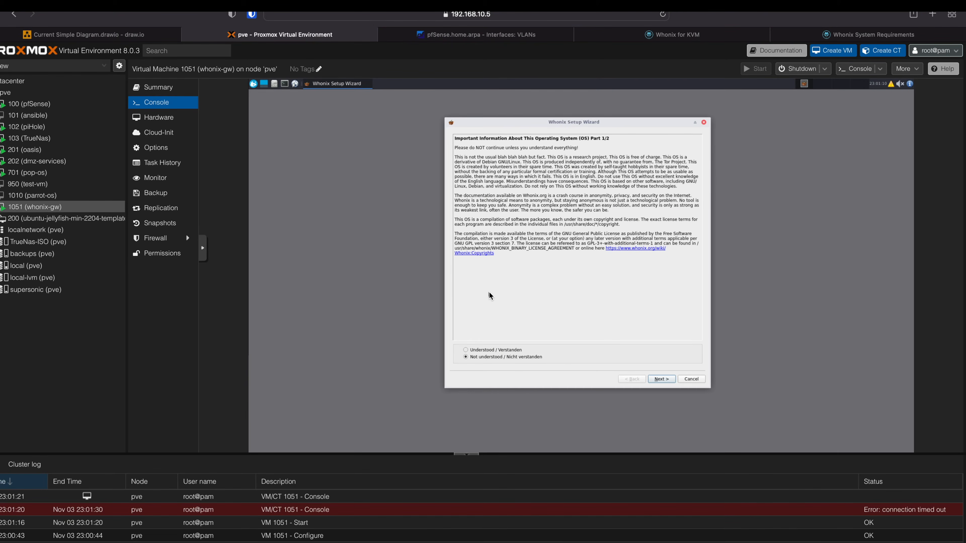
- Mark the Whonix notice 'Understood', accept the disclaimer and finish the Whonix Setup Wizard
{"action": "left_click", "coordinate": [475, 351]}
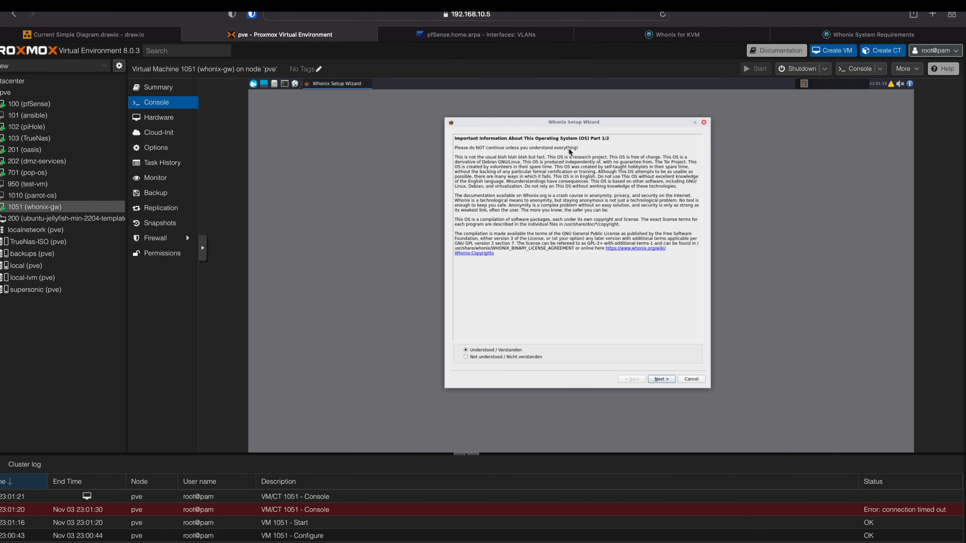
{"action": "left_click_drag", "start_coordinate": [456, 158], "coordinate": [546, 159]}
{"action": "left_click", "coordinate": [541, 225]}
{"action": "left_click", "coordinate": [662, 379]}
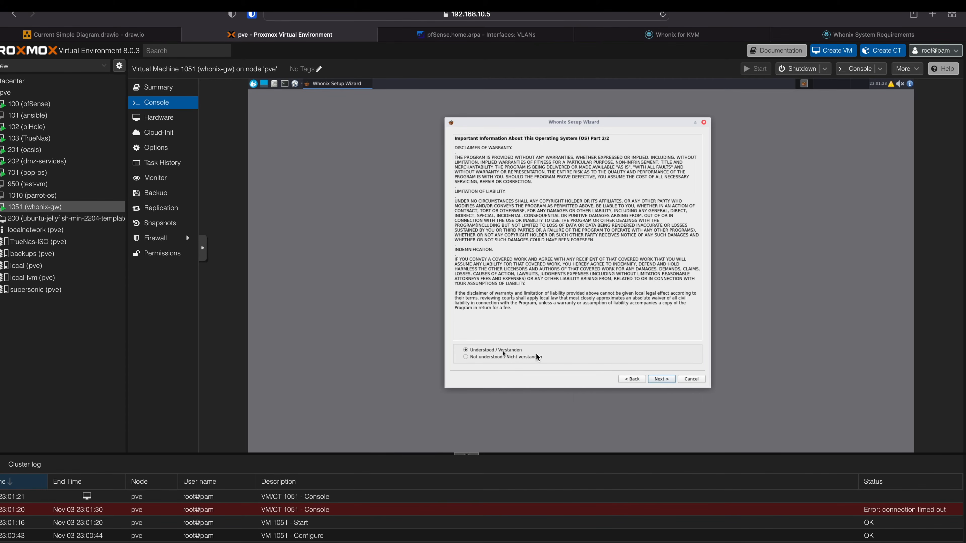
{"action": "left_click", "coordinate": [658, 379]}
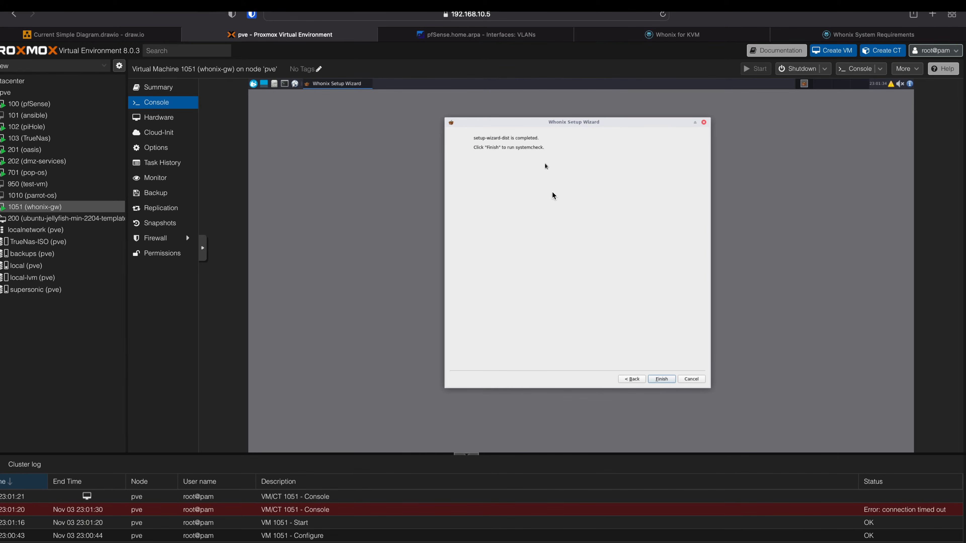
{"action": "left_click", "coordinate": [662, 379]}
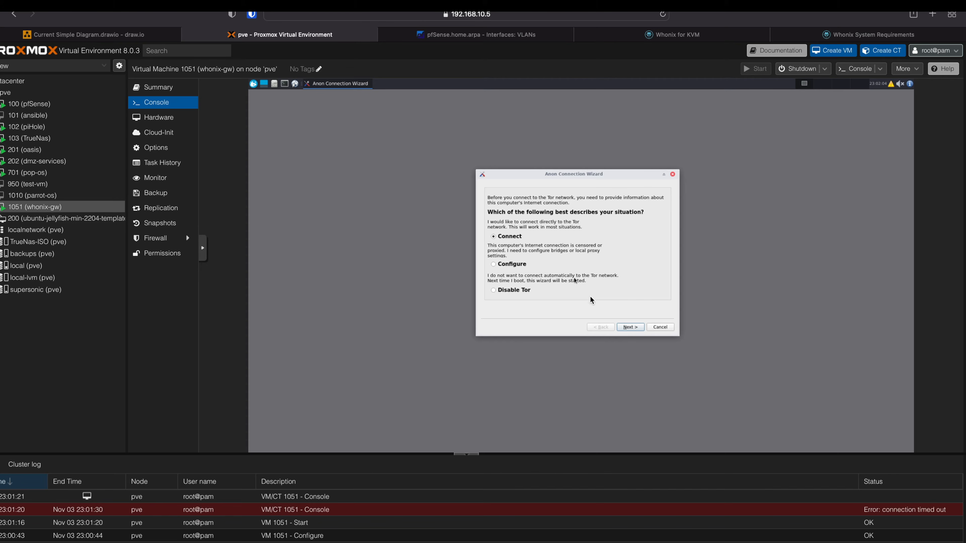
- Keep the direct Connect option and confirm the summary to start Tor bootstrapping
{"action": "left_click", "coordinate": [635, 328]}
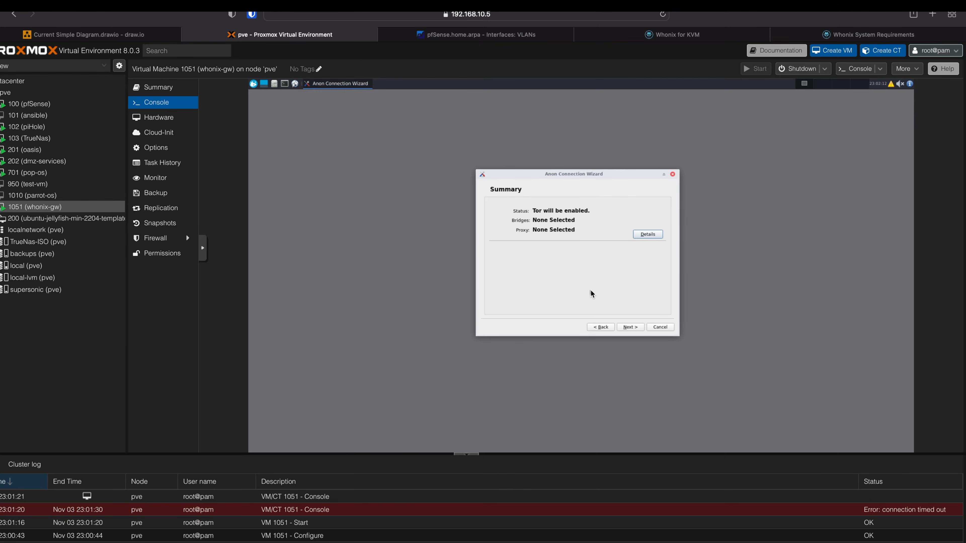
{"action": "left_click", "coordinate": [630, 327]}
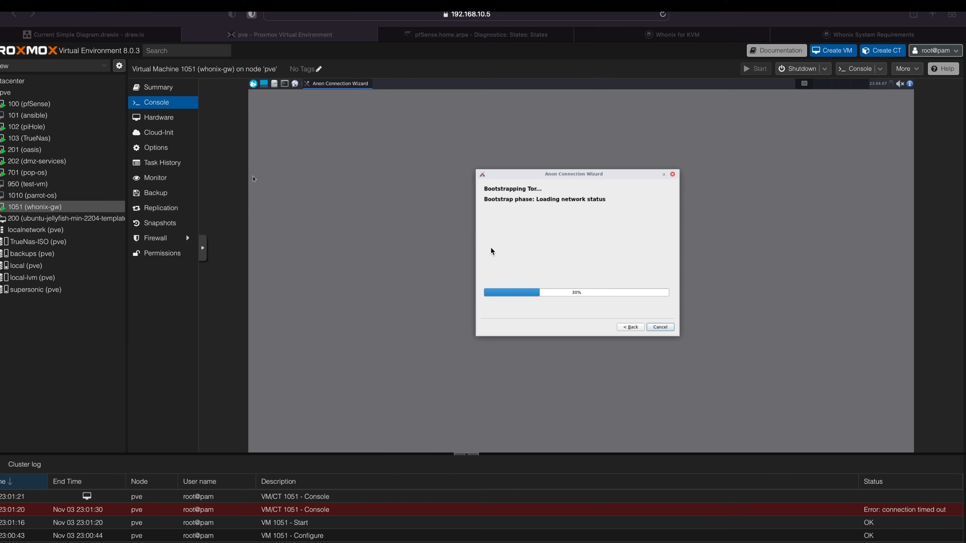
- Show pfSense's live states for allow-all rule 210, listing 10.0.2.15's connections
{"action": "left_click", "coordinate": [464, 35]}
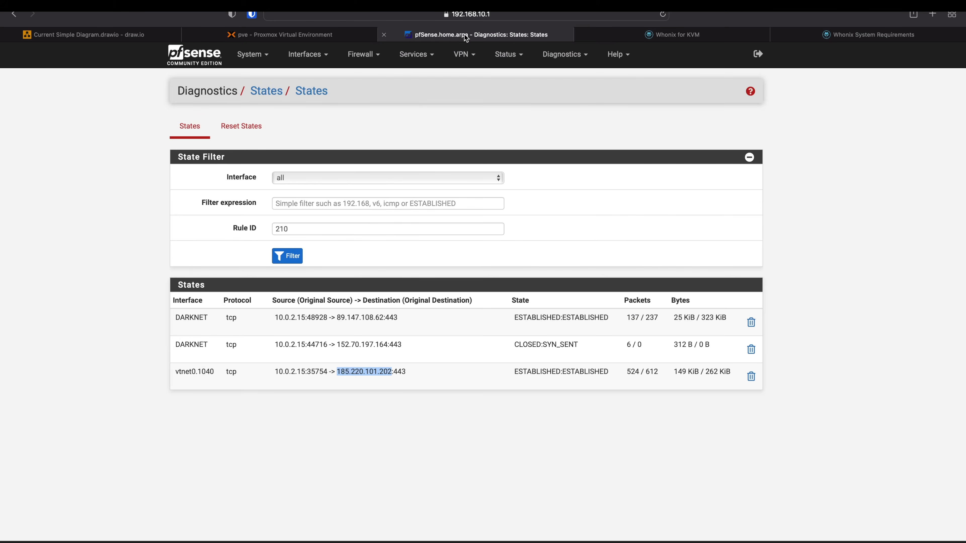
{"action": "left_click", "coordinate": [365, 56]}
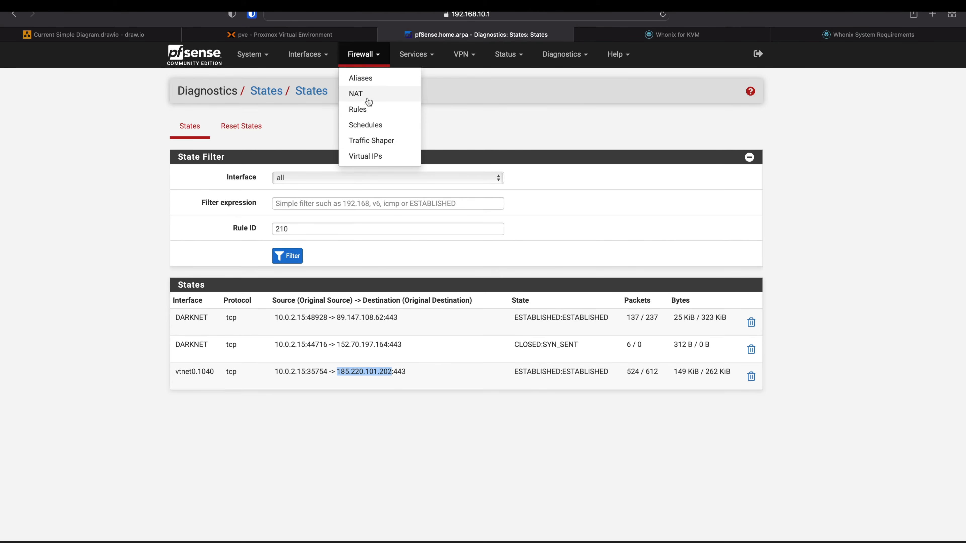
{"action": "left_click", "coordinate": [367, 110]}
{"action": "mouse_move", "coordinate": [207, 282]}
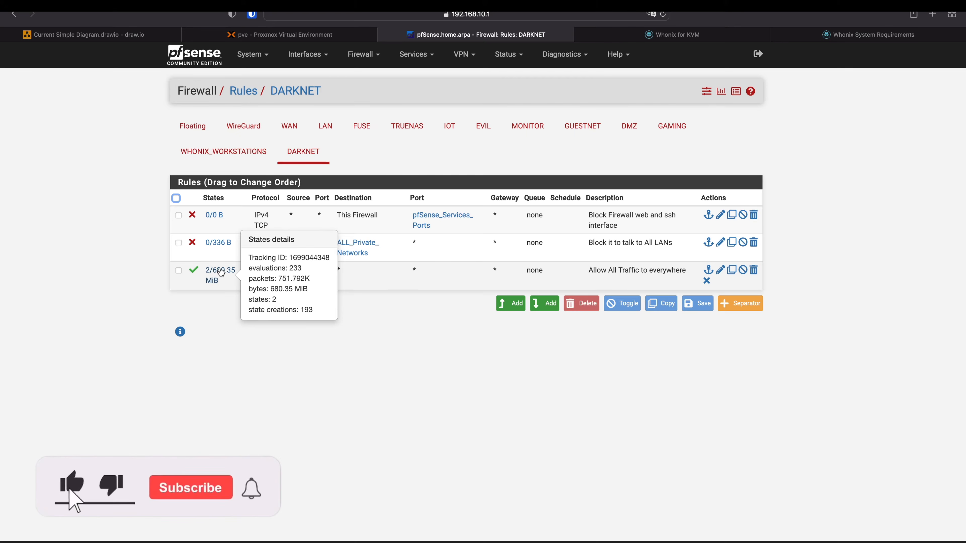
{"action": "left_click", "coordinate": [221, 271]}
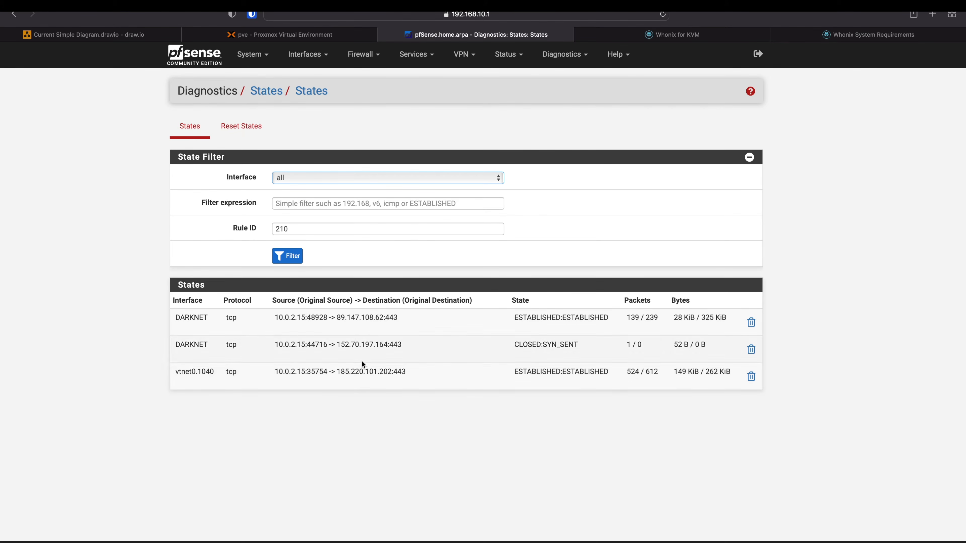
{"action": "key", "text": "ctrl+Left"}
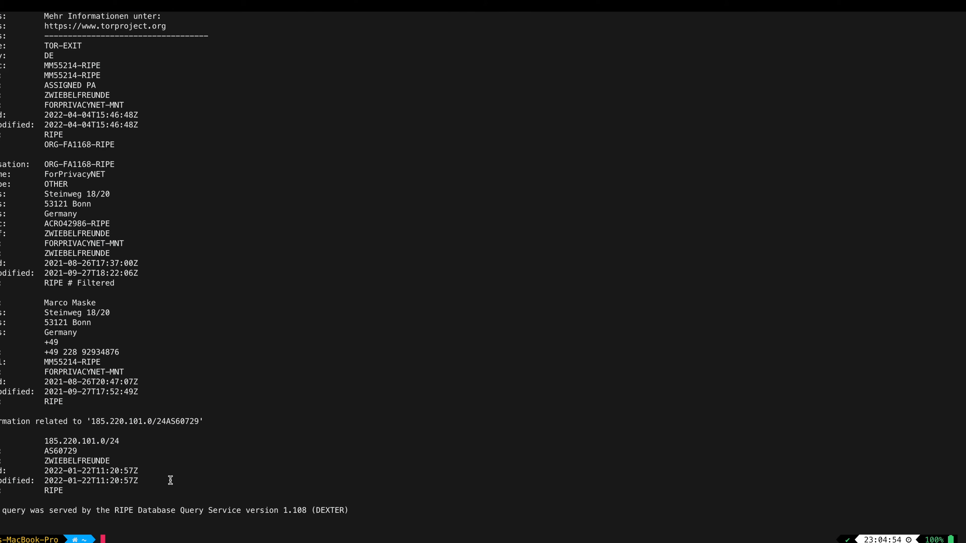
- Find and highlight 'Network for Tor-Exit traffic' in the whois output for 185.220.101.202
{"action": "scroll", "coordinate": [160, 415], "scroll_direction": "up", "scroll_amount": 4}
{"action": "scroll", "coordinate": [160, 415], "scroll_direction": "up", "scroll_amount": 7}
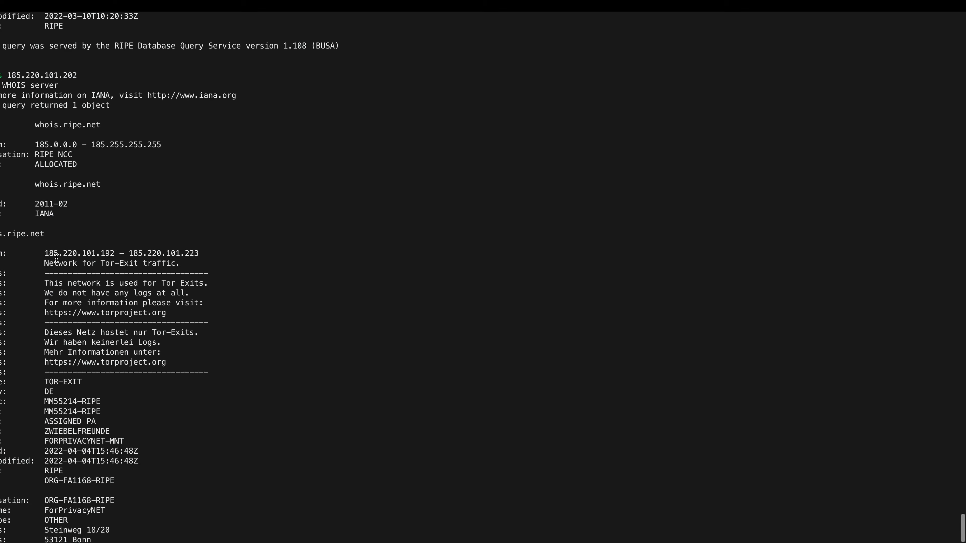
{"action": "left_click_drag", "start_coordinate": [44, 264], "coordinate": [177, 264]}
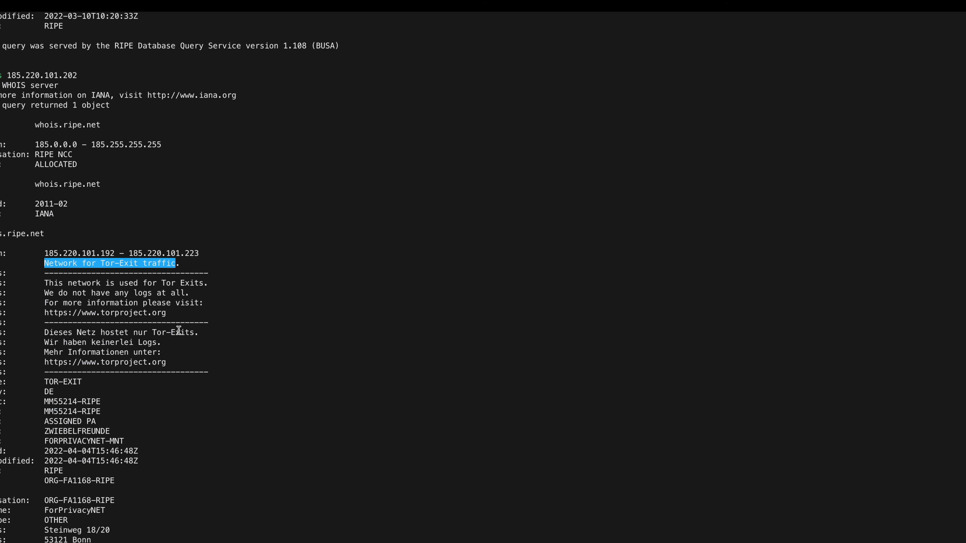
{"action": "scroll", "coordinate": [179, 331], "scroll_direction": "down", "scroll_amount": 3}
{"action": "left_click_drag", "start_coordinate": [87, 244], "coordinate": [182, 236]}
{"action": "left_click", "coordinate": [126, 244]}
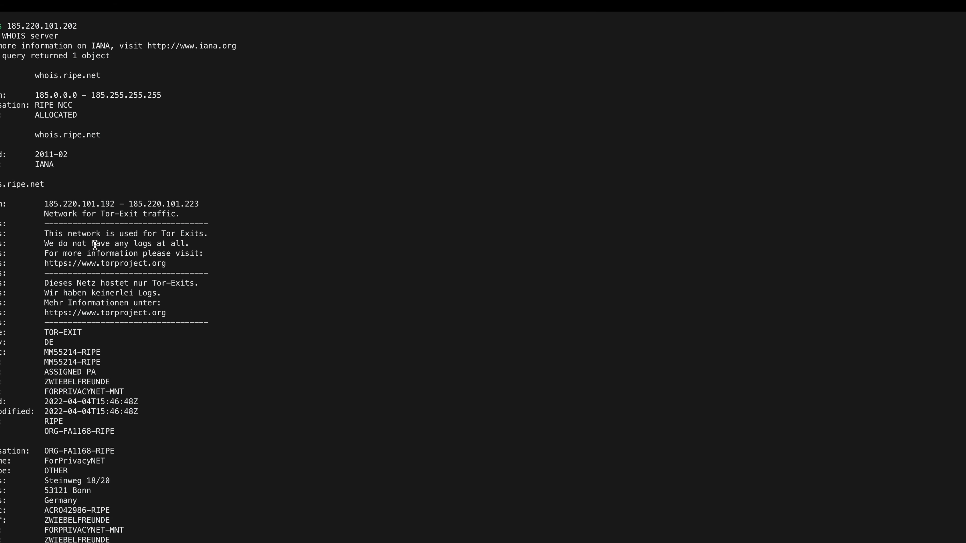
{"action": "scroll", "coordinate": [189, 331], "scroll_direction": "down", "scroll_amount": 4}
{"action": "scroll", "coordinate": [189, 331], "scroll_direction": "down", "scroll_amount": 10}
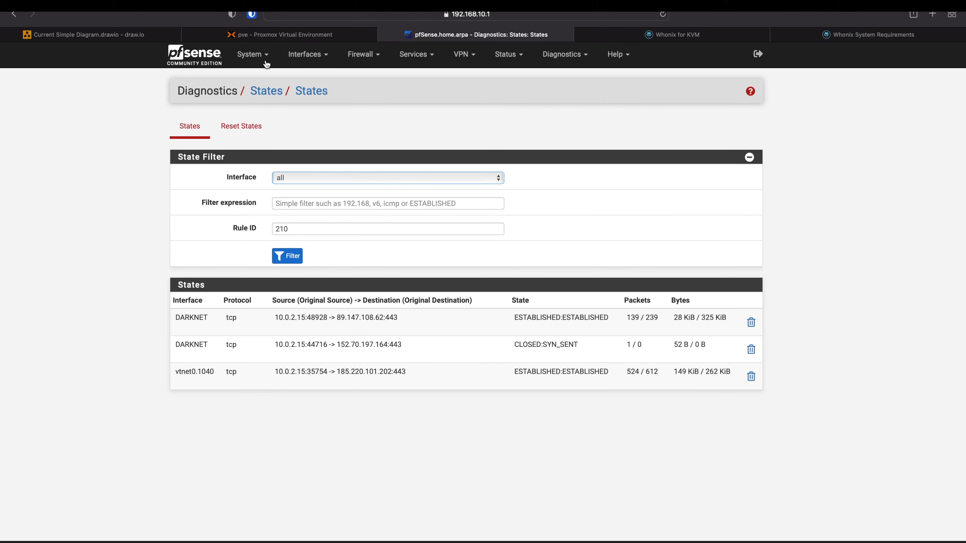
- Check the DARKNET rule's 700.29 MiB of traffic, then finish the connected Tor wizard
{"action": "left_click", "coordinate": [266, 35]}
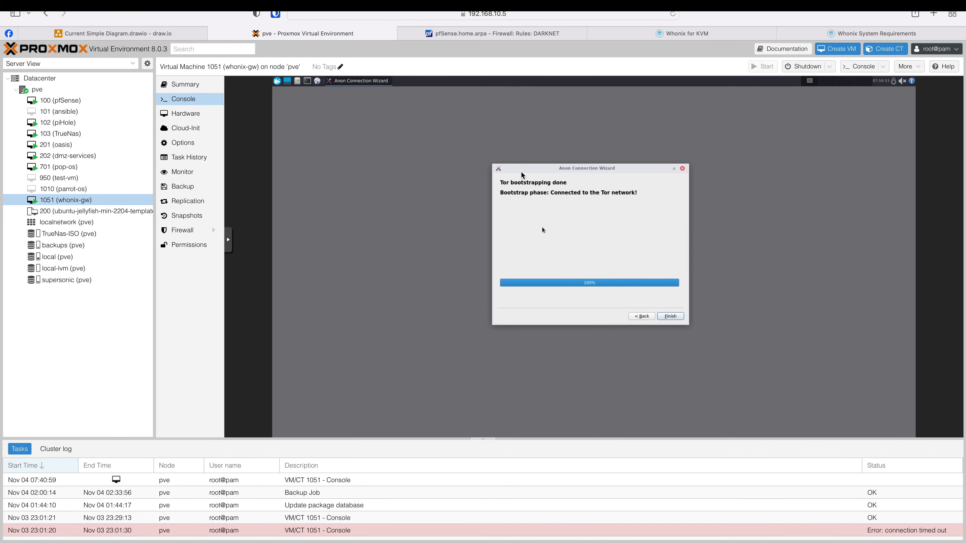
{"action": "left_click", "coordinate": [497, 36]}
{"action": "mouse_move", "coordinate": [256, 267]}
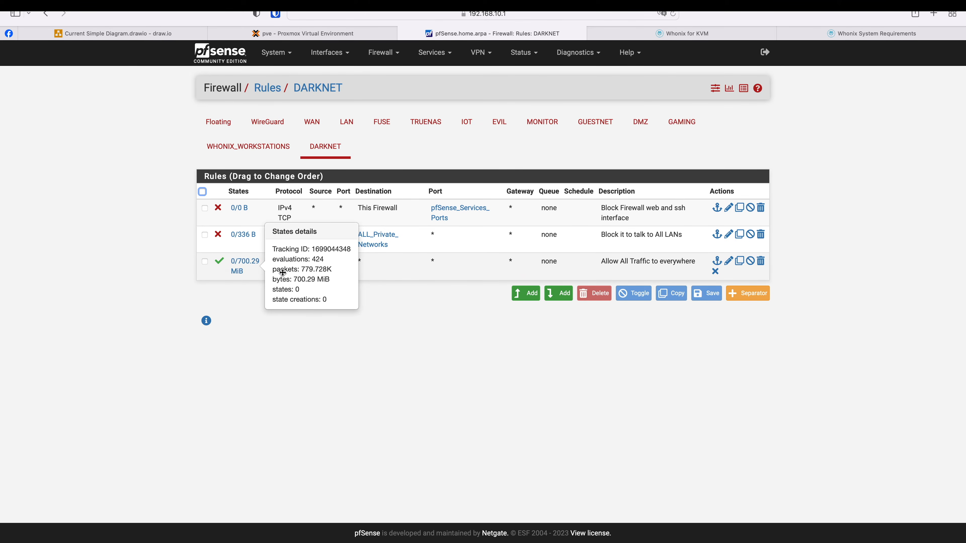
{"action": "left_click", "coordinate": [337, 37]}
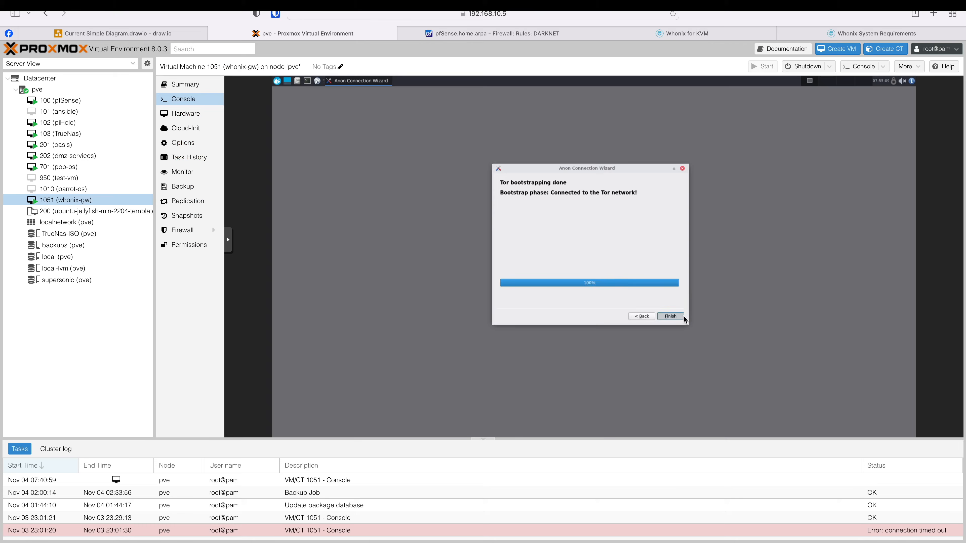
{"action": "left_click", "coordinate": [682, 318]}
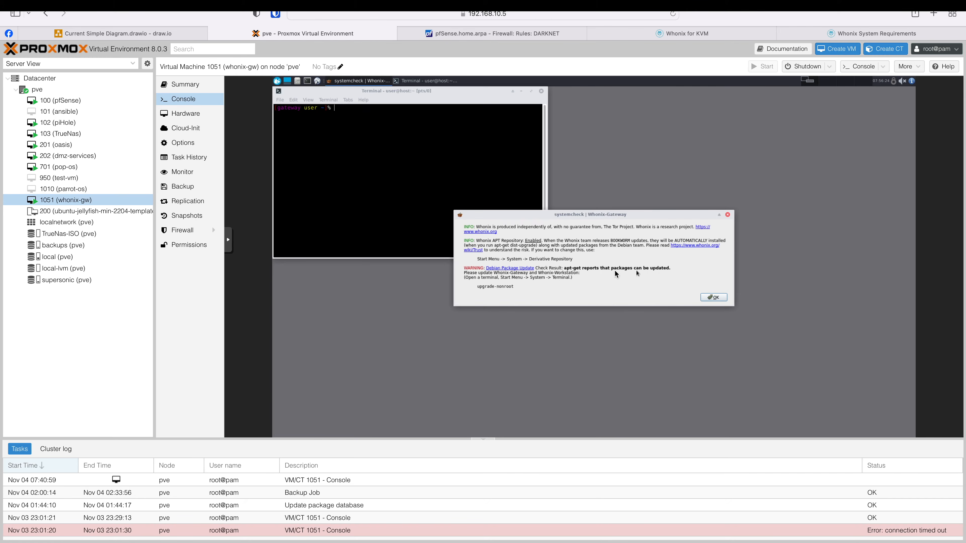
- Dismiss systemcheck and run upgrade-nonroot, confirming the 141 package upgrades
{"action": "left_click", "coordinate": [713, 297]}
{"action": "type", "text": "upgrade"}
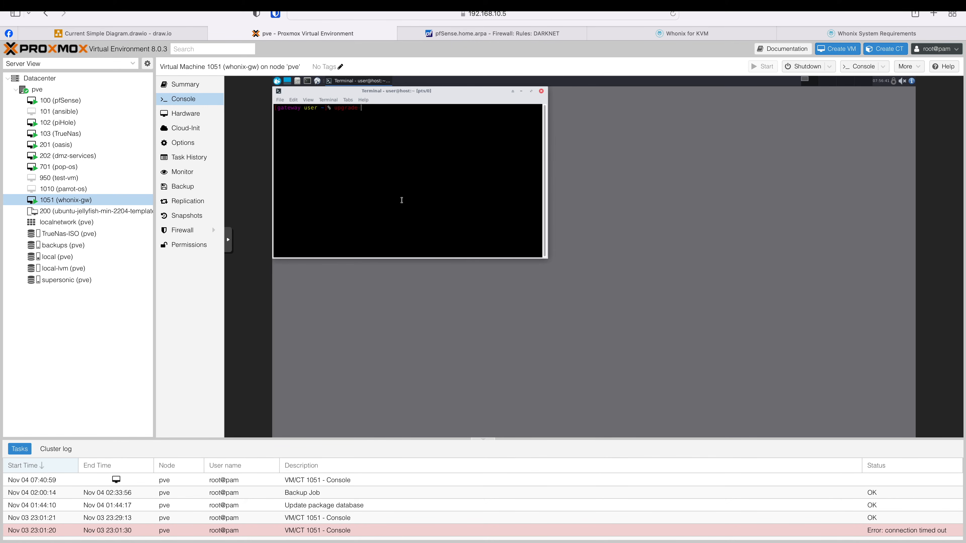
{"action": "type", "text": "-non"}
{"action": "key", "text": "Tab"}
{"action": "key", "text": "Return"}
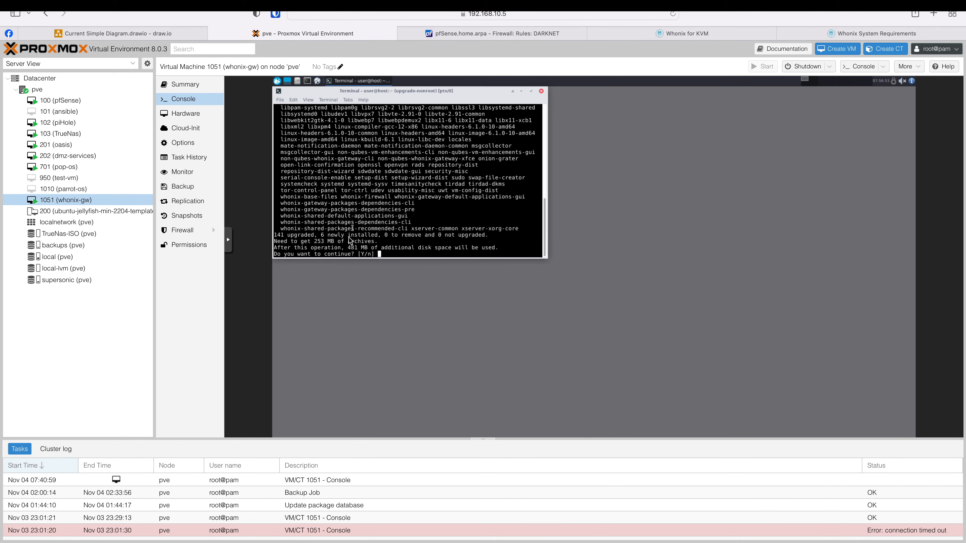
{"action": "key", "text": "Return"}
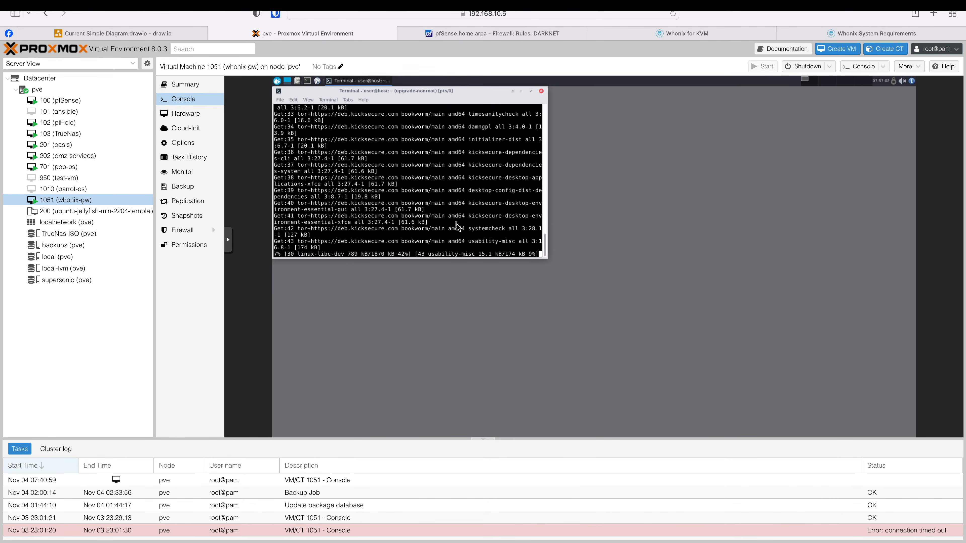
- Start a new VM with ID 1052 named whonix-workstation
{"action": "left_click", "coordinate": [836, 50]}
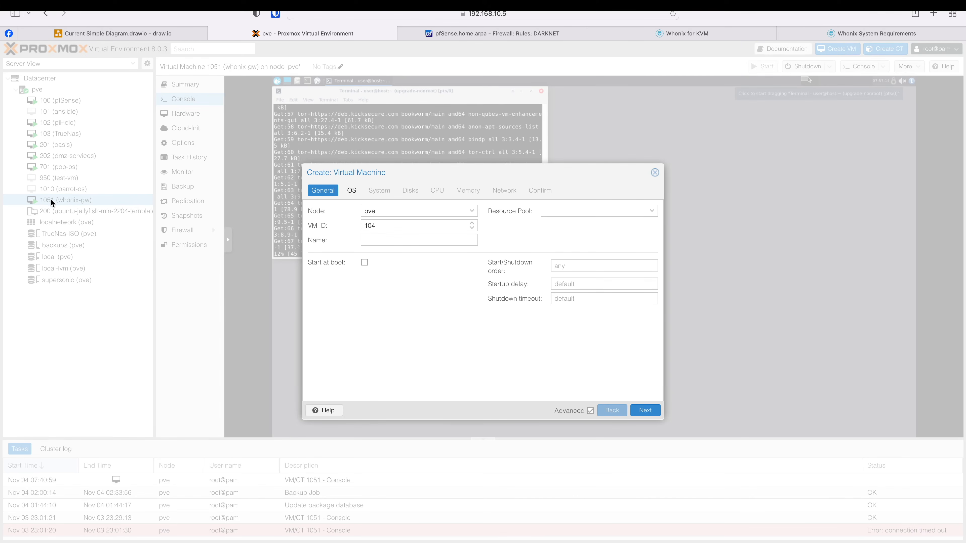
{"action": "double_click", "coordinate": [383, 224]}
{"action": "type", "text": "1052"}
{"action": "left_click", "coordinate": [382, 240]}
{"action": "type", "text": "whonix"}
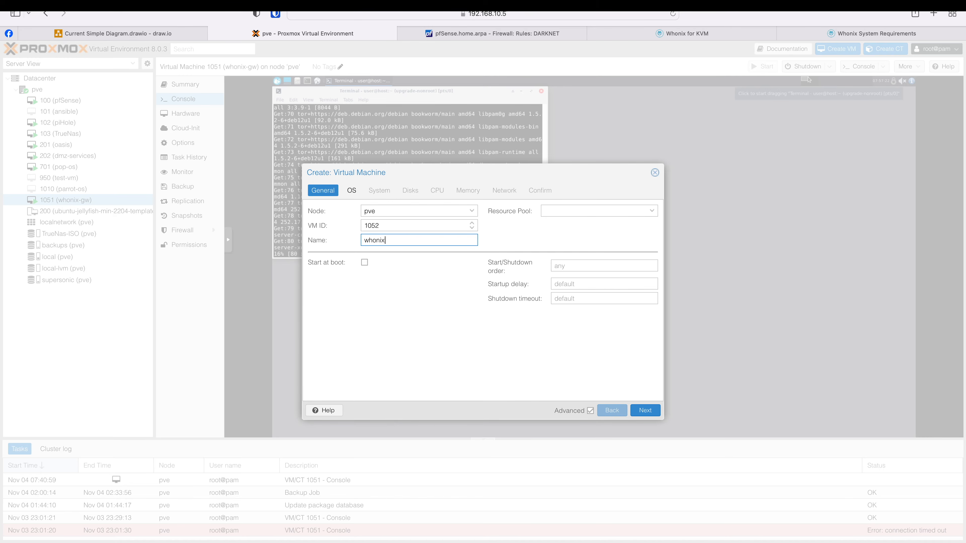
{"action": "type", "text": "-workstation"}
{"action": "left_click", "coordinate": [645, 411]}
- Use no installation media, enable the QEMU guest agent and remove the default scsi0 disk
{"action": "left_click", "coordinate": [364, 269]}
{"action": "left_click", "coordinate": [647, 411]}
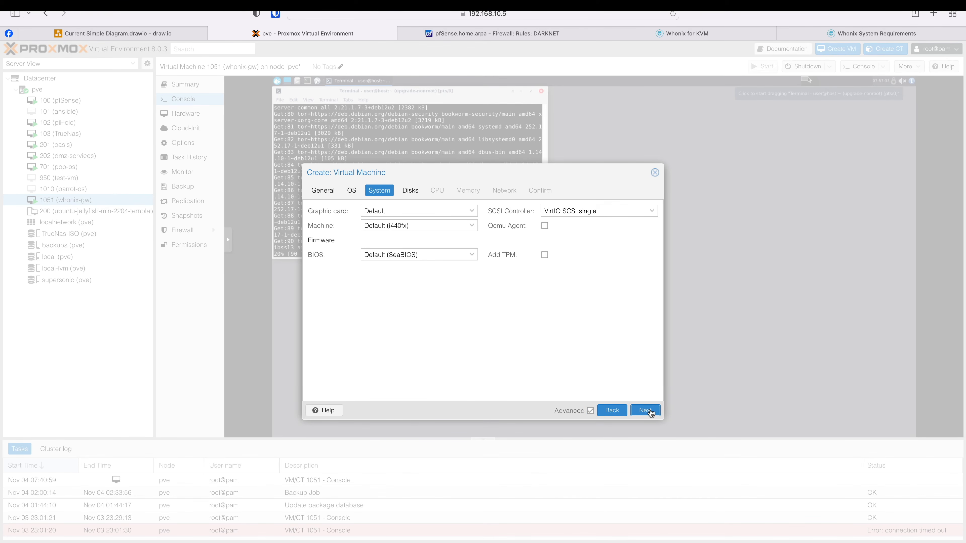
{"action": "left_click", "coordinate": [545, 226]}
{"action": "left_click", "coordinate": [644, 411]}
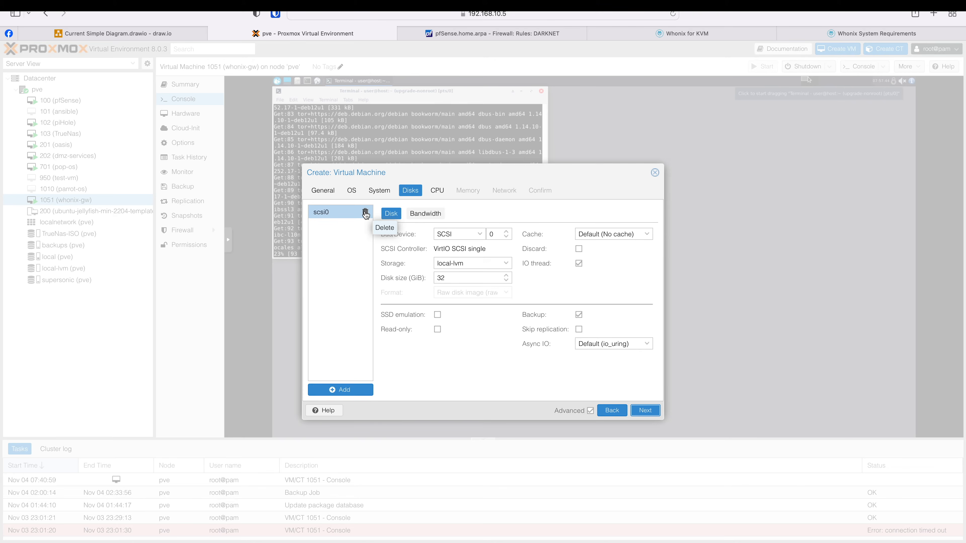
{"action": "left_click", "coordinate": [365, 214]}
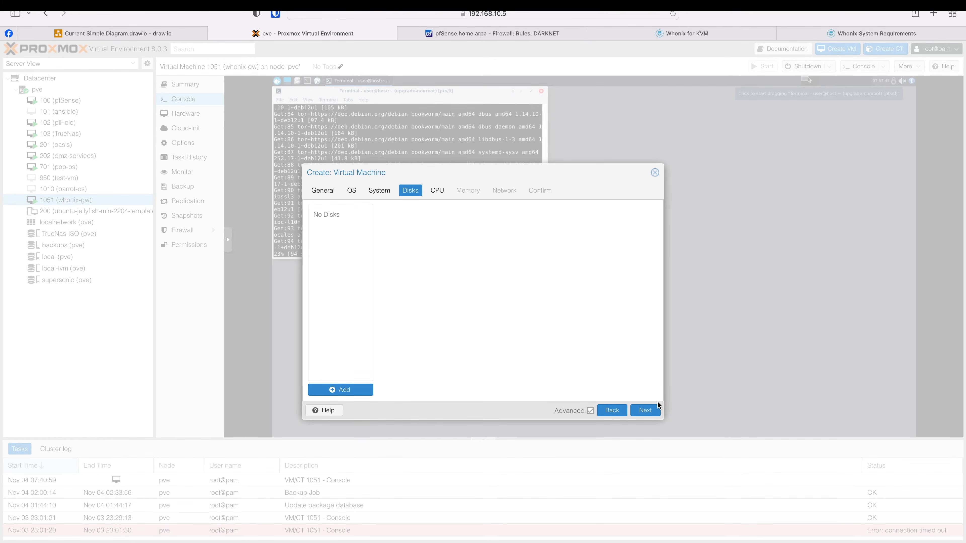
{"action": "left_click", "coordinate": [651, 412]}
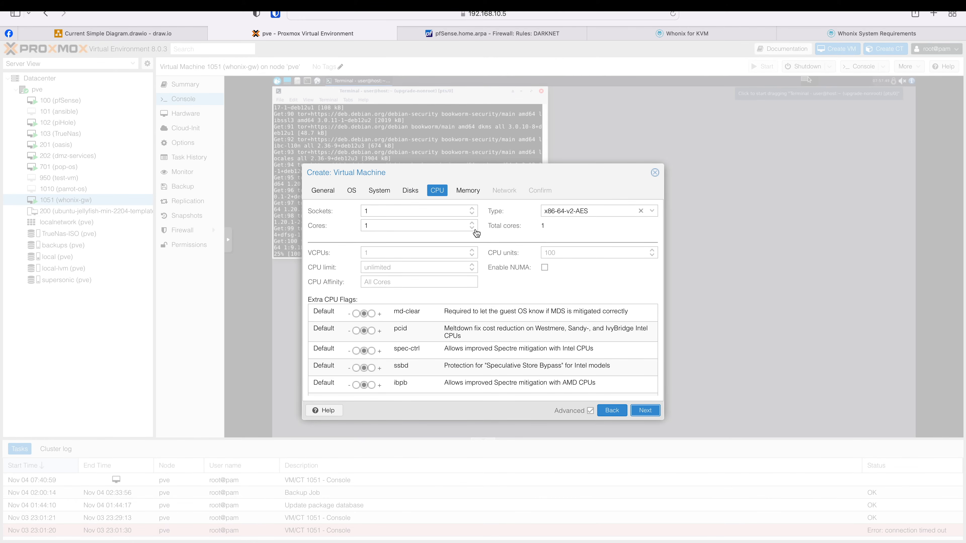
- Give the VM 8 cores with NUMA and 8*1024 MB of memory
{"action": "left_click", "coordinate": [472, 222]}
{"action": "left_click", "coordinate": [472, 223]}
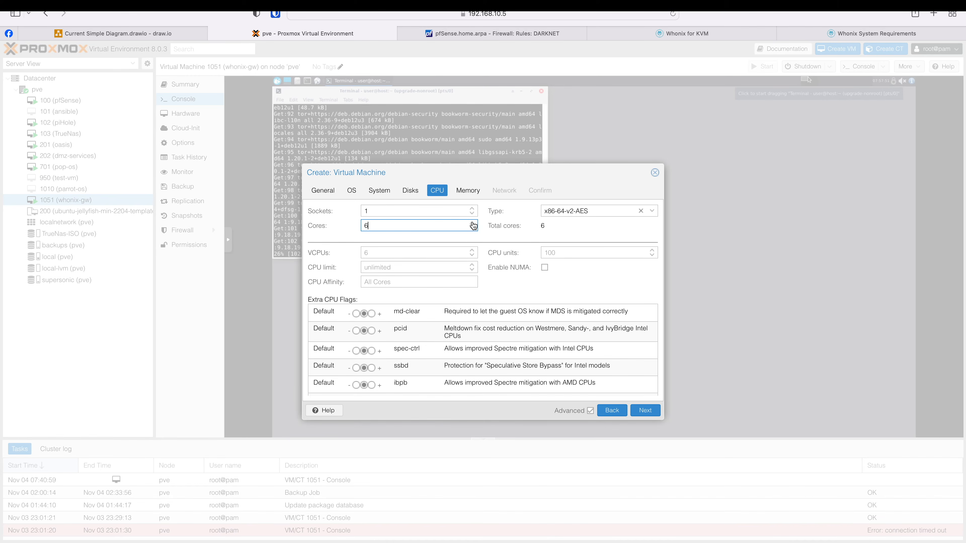
{"action": "left_click", "coordinate": [472, 223]}
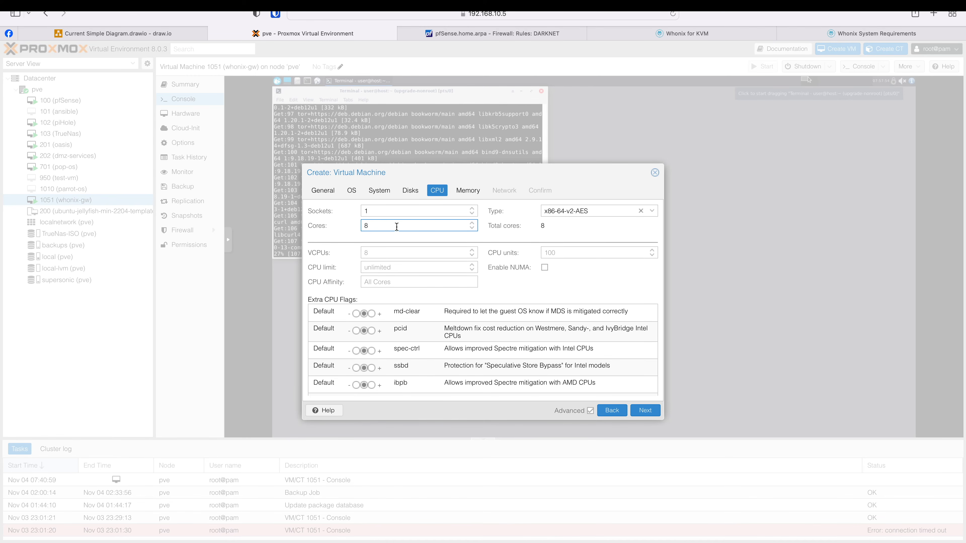
{"action": "left_click", "coordinate": [545, 268]}
{"action": "left_click", "coordinate": [646, 410]}
{"action": "key", "text": "super+space"}
{"action": "type", "text": "8*1024"}
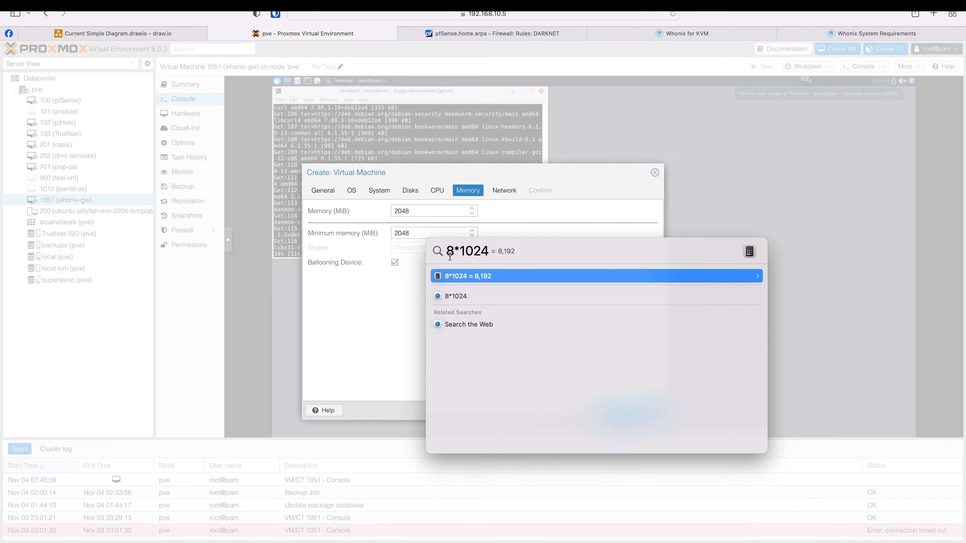
{"action": "key", "text": "Escape"}
{"action": "double_click", "coordinate": [416, 212]}
{"action": "key", "text": "Return"}
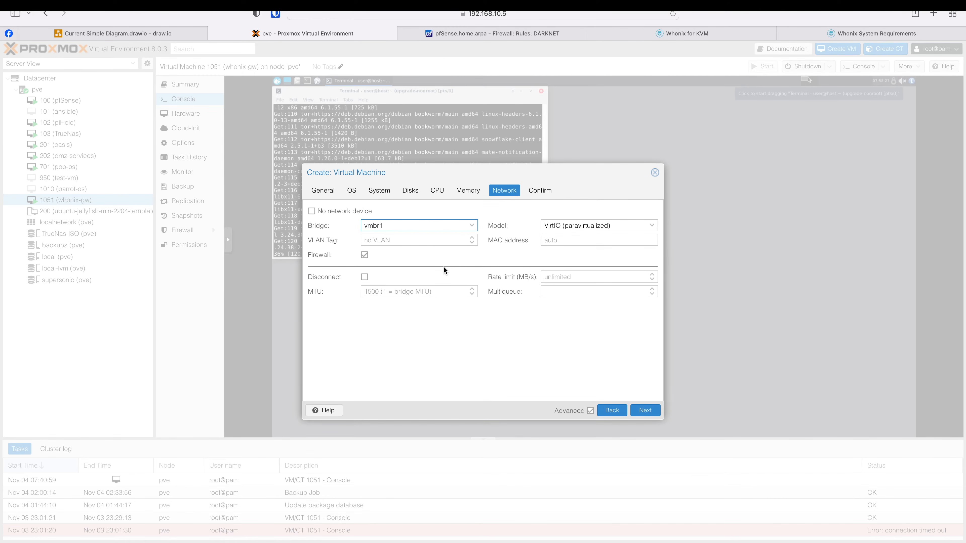
- Look up the Whonix VLANs in pfSense and enter VLAN tag 1052 for the VM's network
{"action": "left_click", "coordinate": [445, 34]}
{"action": "mouse_move", "coordinate": [322, 52]}
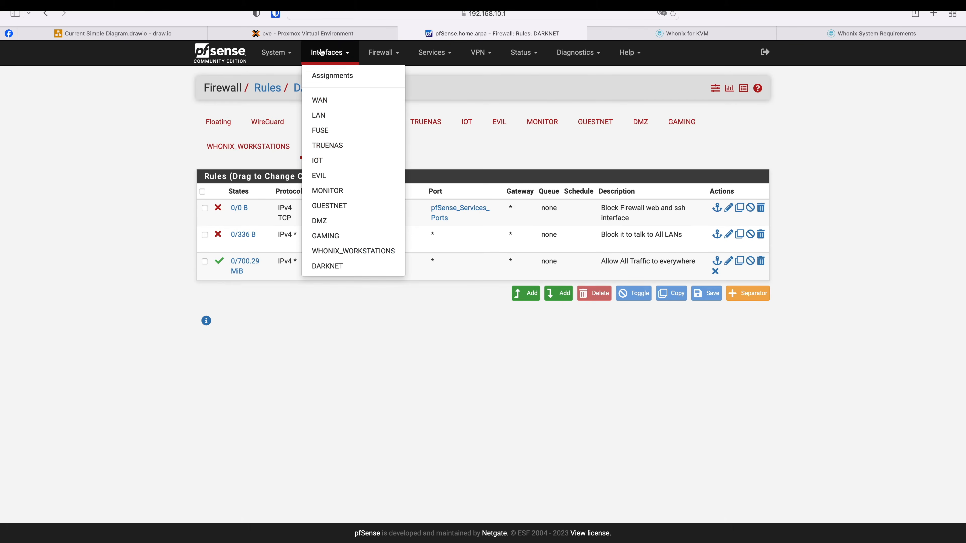
{"action": "left_click", "coordinate": [327, 74]}
{"action": "left_click", "coordinate": [431, 126]}
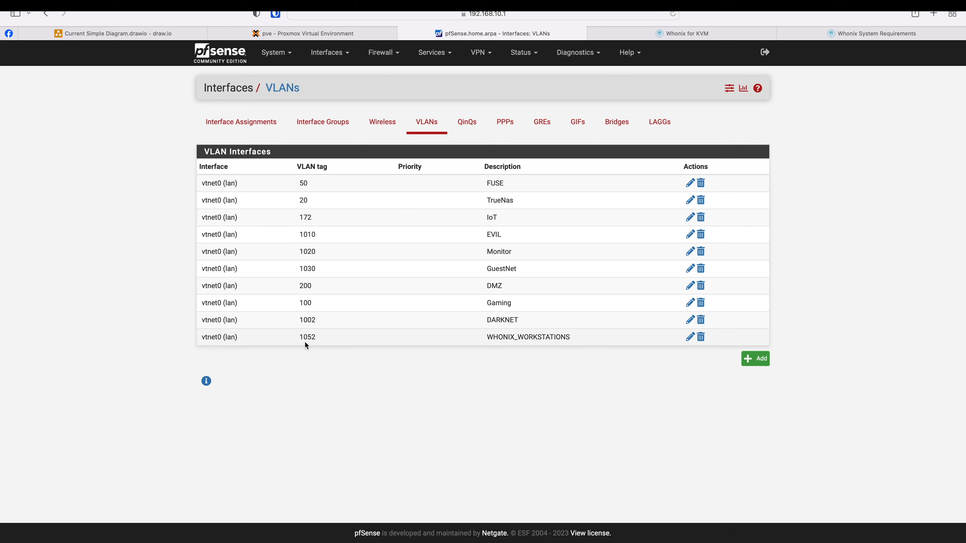
{"action": "left_click", "coordinate": [310, 33]}
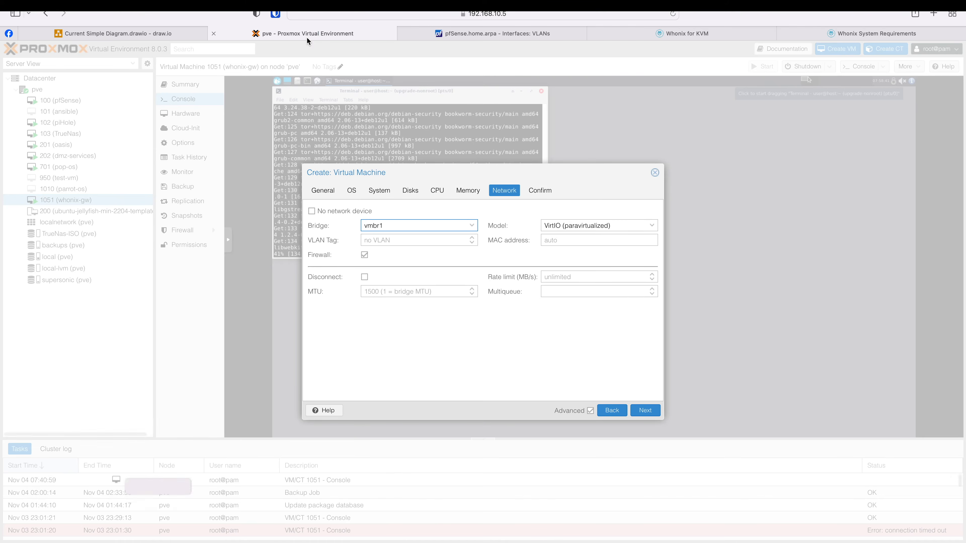
{"action": "type", "text": "1052"}
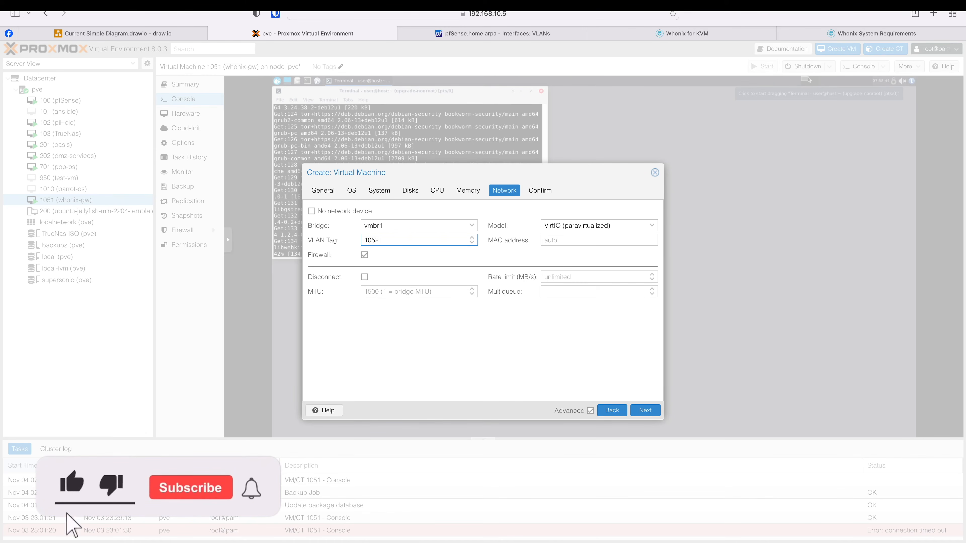
- Verify the WHONIX_WORKSTATIONS interface in pfSense and advance the wizard to Confirm
{"action": "left_click", "coordinate": [469, 33]}
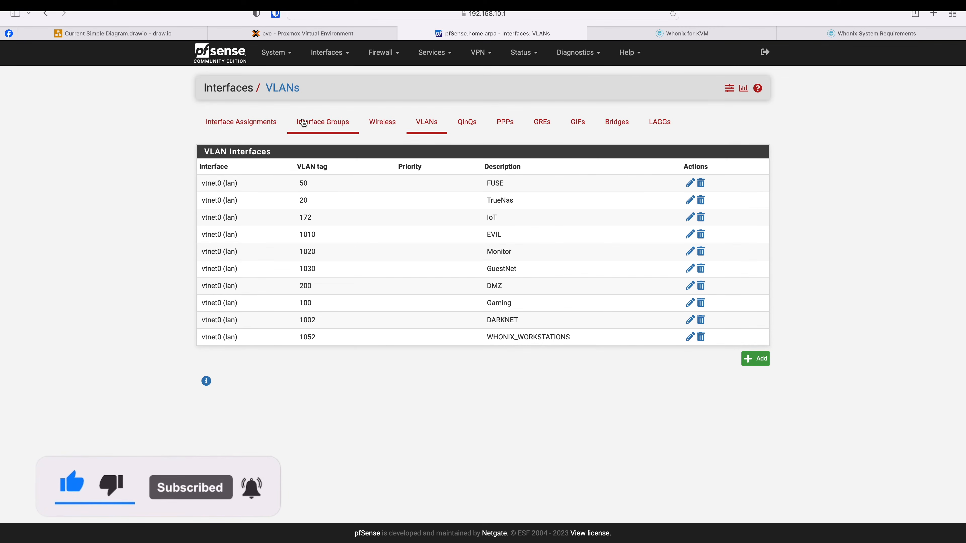
{"action": "left_click", "coordinate": [256, 129]}
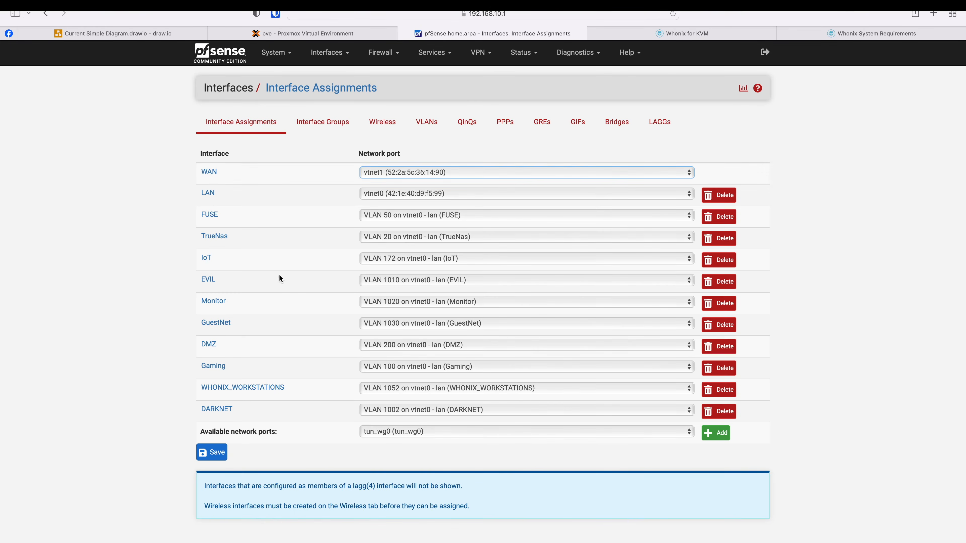
{"action": "left_click", "coordinate": [243, 388]}
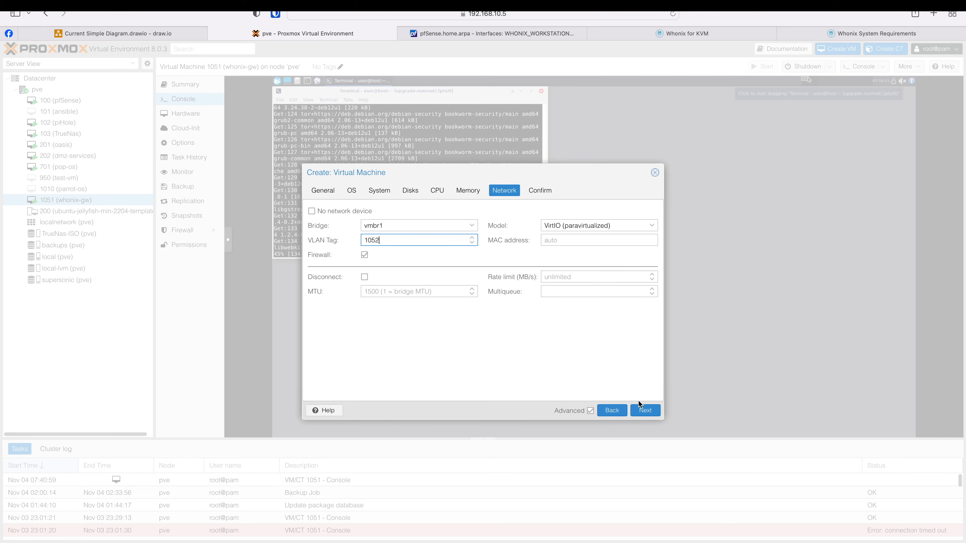
{"action": "left_click", "coordinate": [642, 409]}
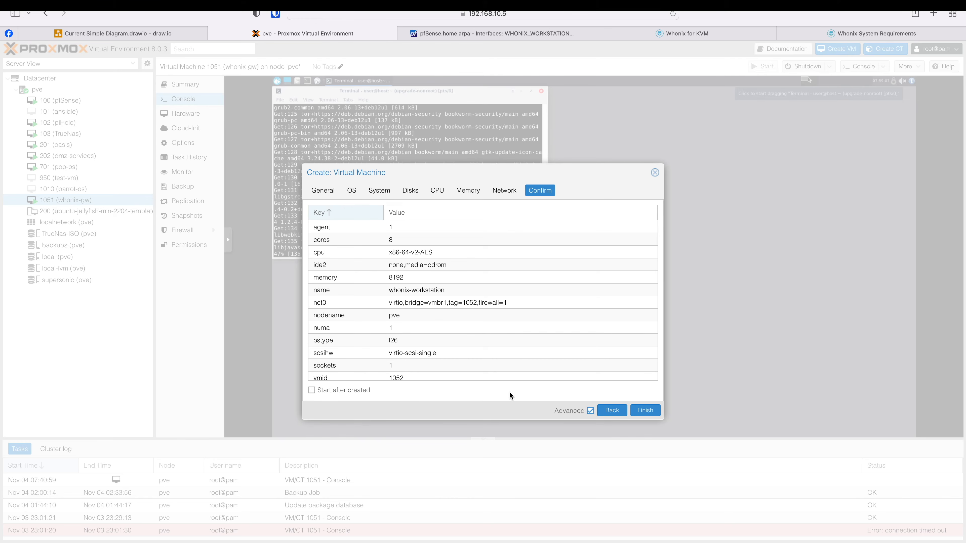
- Finish the wizard to create VM 1052 whonix-workstation
{"action": "left_click", "coordinate": [641, 412]}
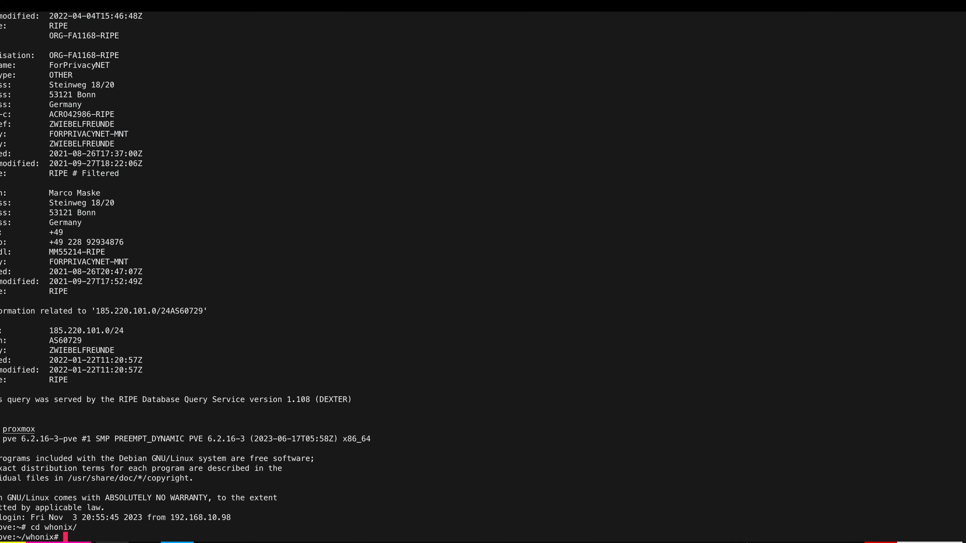
- Import Whonix-Workstation-Xfce-17.0.3.0.Intel_AMD64.qcow2 into VM 1052 on supersonic with qm importdisk
{"action": "key", "text": "ctrl+r"}
{"action": "type", "text": "qm im"}
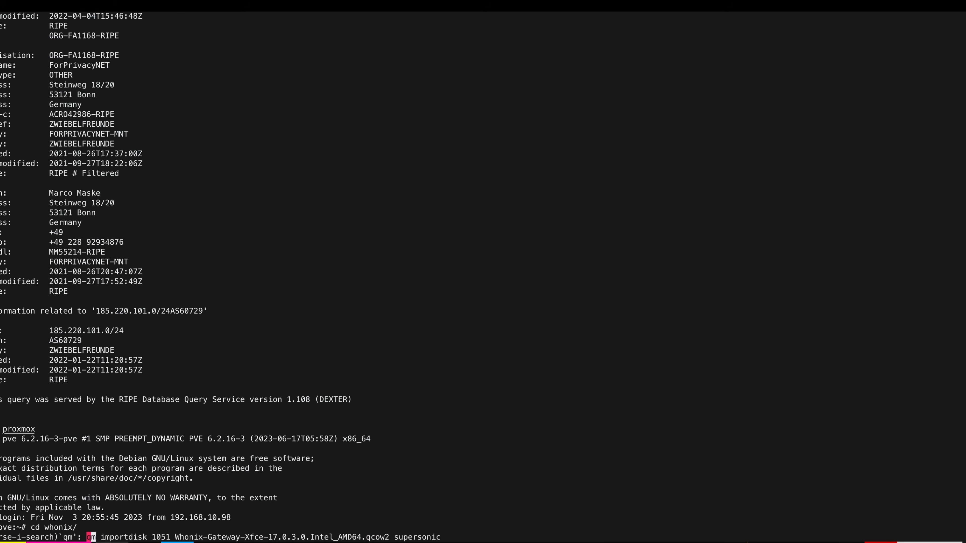
{"action": "key", "text": "Right"}
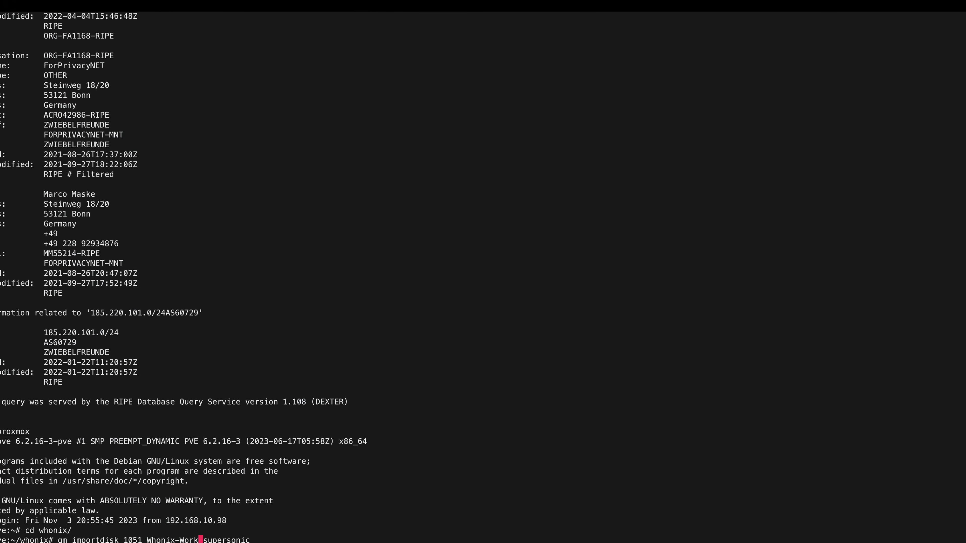
{"action": "key", "text": "Tab"}
{"action": "key", "text": "Left"}
{"action": "key", "text": "Left"}
{"action": "key", "text": "Left"}
{"action": "key", "text": "Left"}
{"action": "key", "text": "Left"}
{"action": "key", "text": "Left"}
{"action": "key", "text": "Left"}
{"action": "key", "text": "Left"}
{"action": "key", "text": "Left"}
{"action": "key", "text": "Left"}
{"action": "key", "text": "Left"}
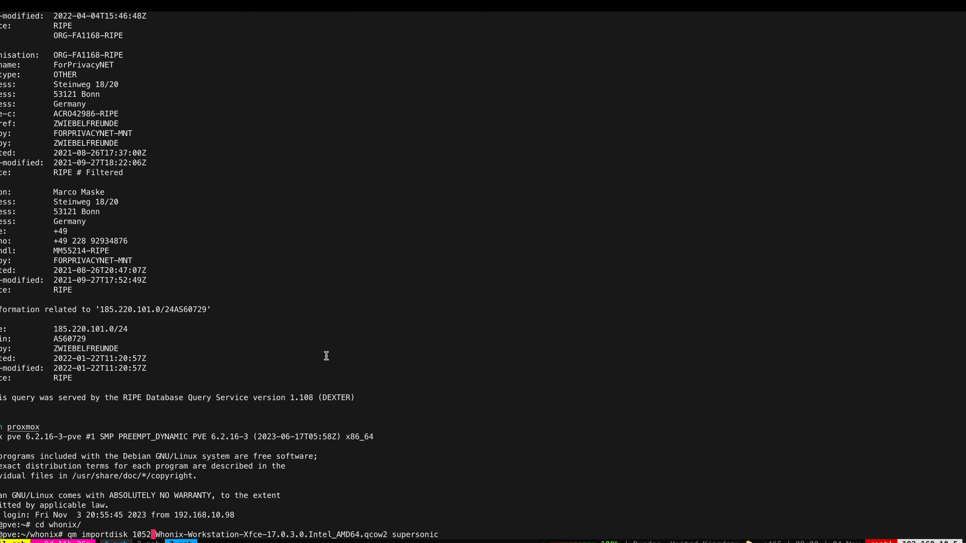
{"action": "key", "text": "Return"}
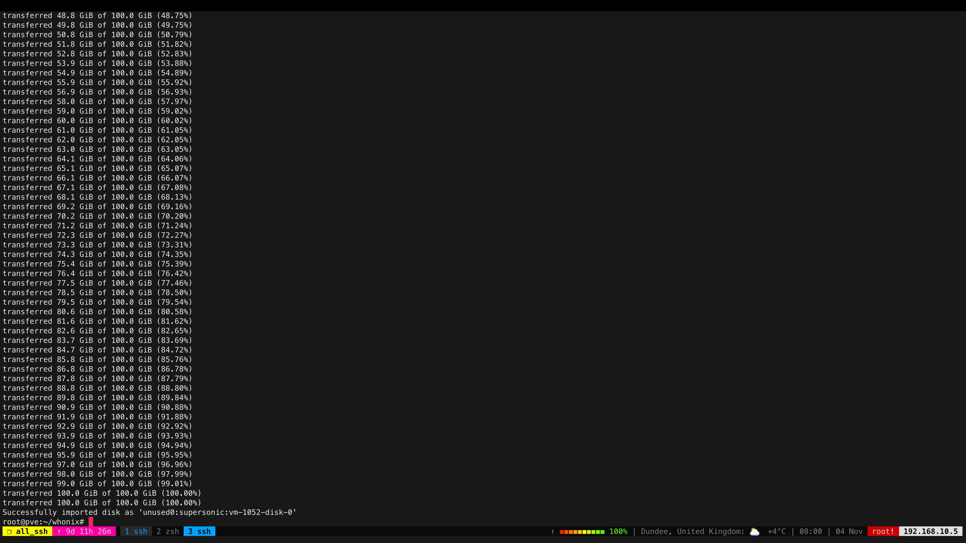
- Edit whonix-workstation's Unused Disk 0 in Hardware and pick its bus type
{"action": "key", "text": "ctrl+Left"}
{"action": "left_click", "coordinate": [107, 212]}
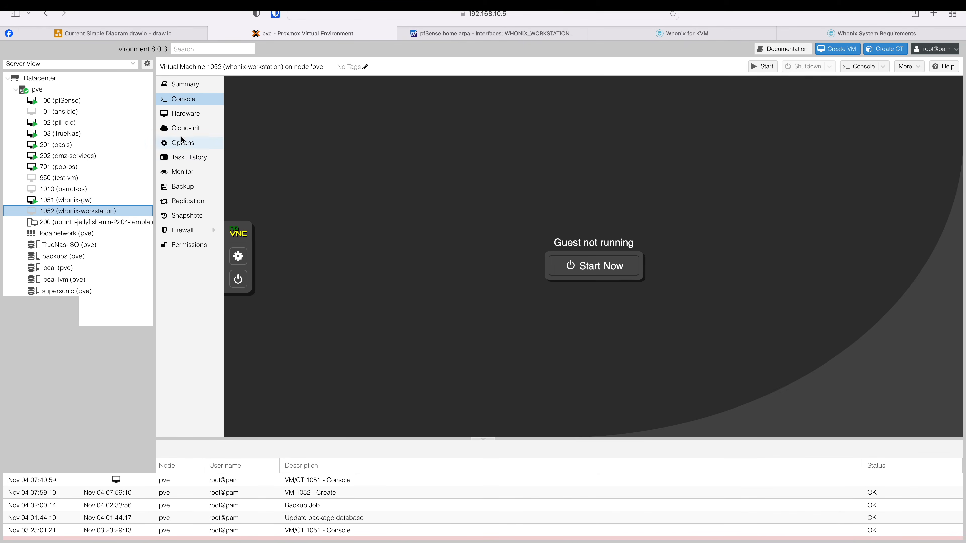
{"action": "left_click", "coordinate": [187, 114]}
{"action": "left_click", "coordinate": [262, 203]}
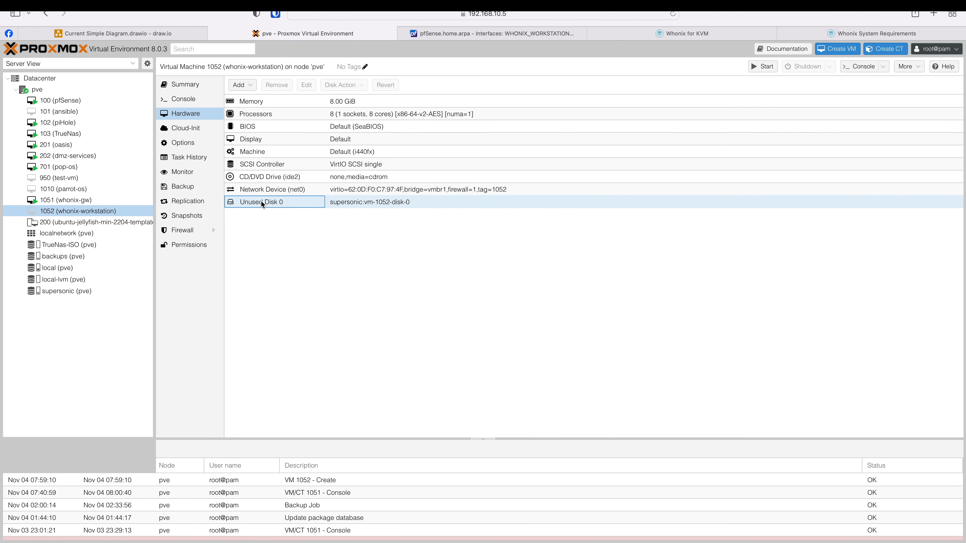
{"action": "left_click", "coordinate": [306, 85]}
{"action": "left_click", "coordinate": [413, 260]}
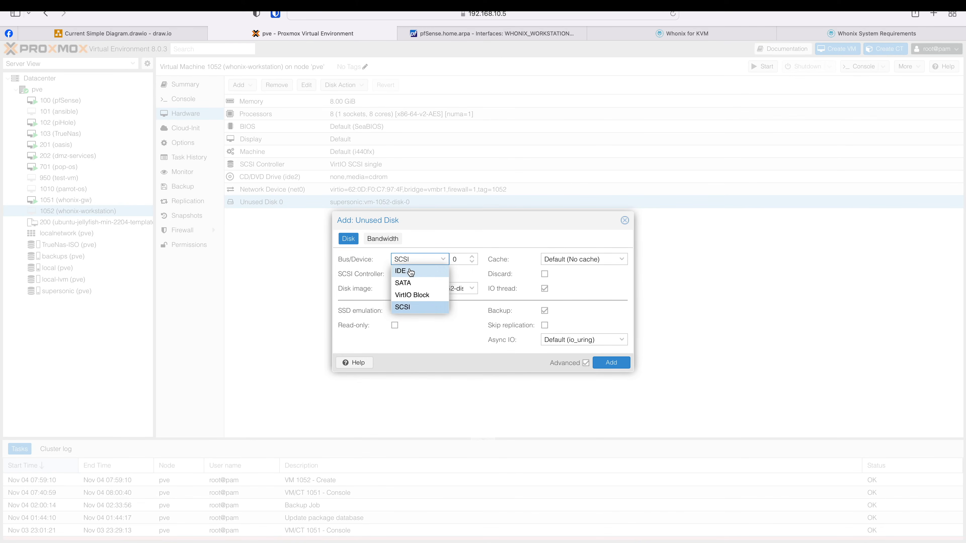
- Attach VM 1052's 100G disk on the IDE bus with discard enabled, then bring up the draw.io network diagram
{"action": "left_click", "coordinate": [410, 271]}
{"action": "left_click", "coordinate": [545, 274]}
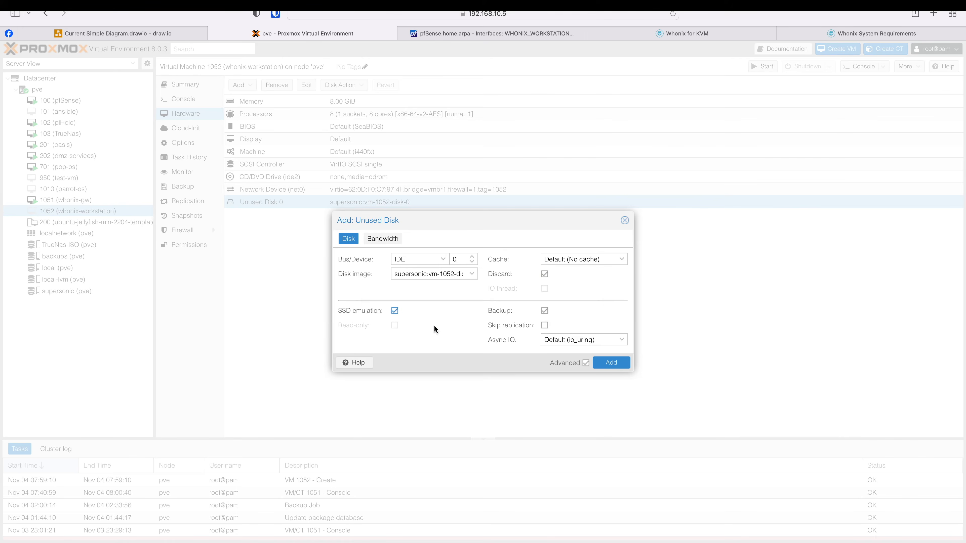
{"action": "left_click", "coordinate": [611, 362]}
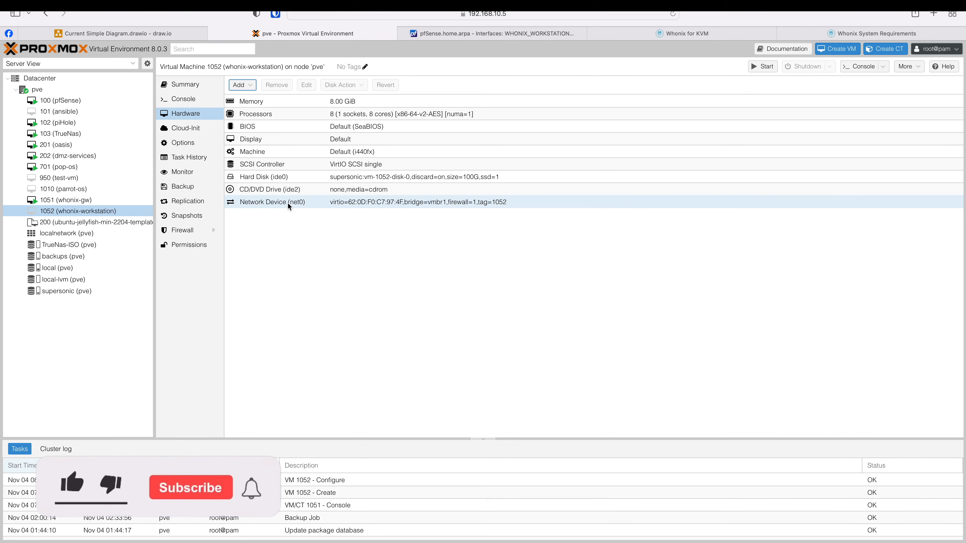
{"action": "left_click", "coordinate": [205, 33]}
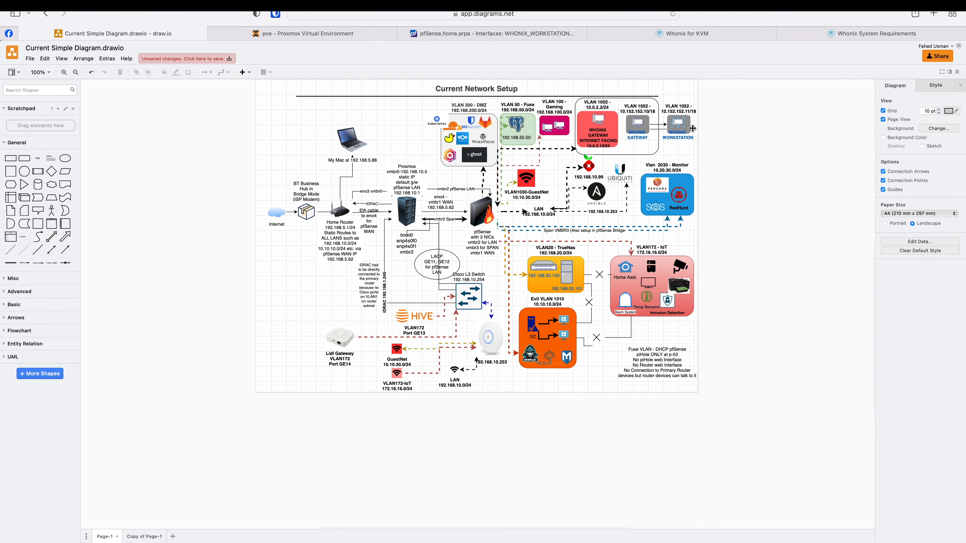
{"action": "mouse_move", "coordinate": [685, 107]}
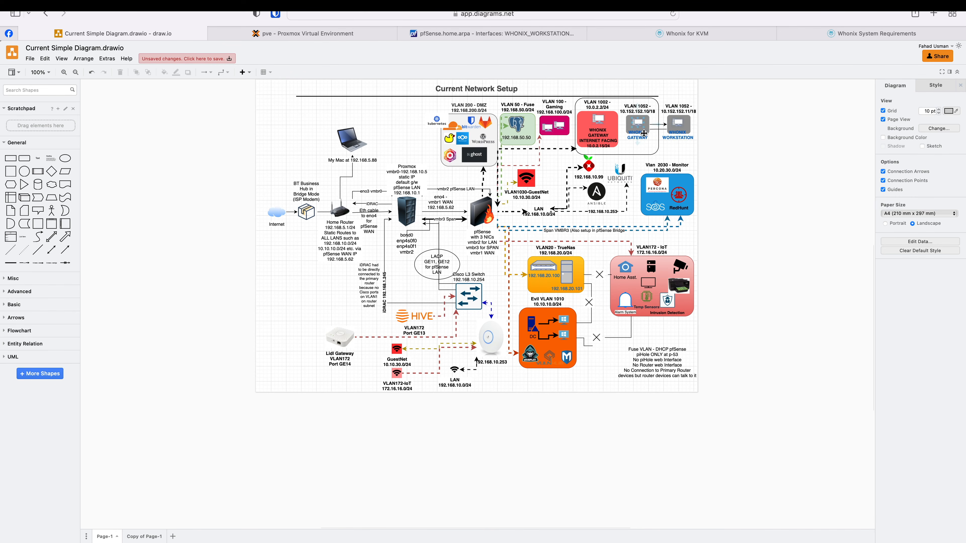
{"action": "left_click", "coordinate": [681, 138]}
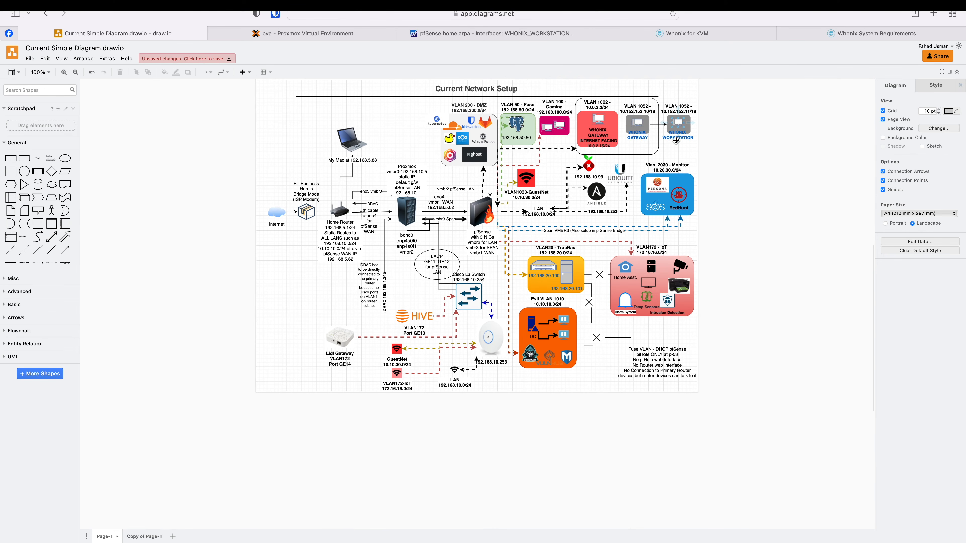
- Move ide0 to second place in VM 1052's boot order, then start the VM from its console
{"action": "left_click", "coordinate": [184, 144]}
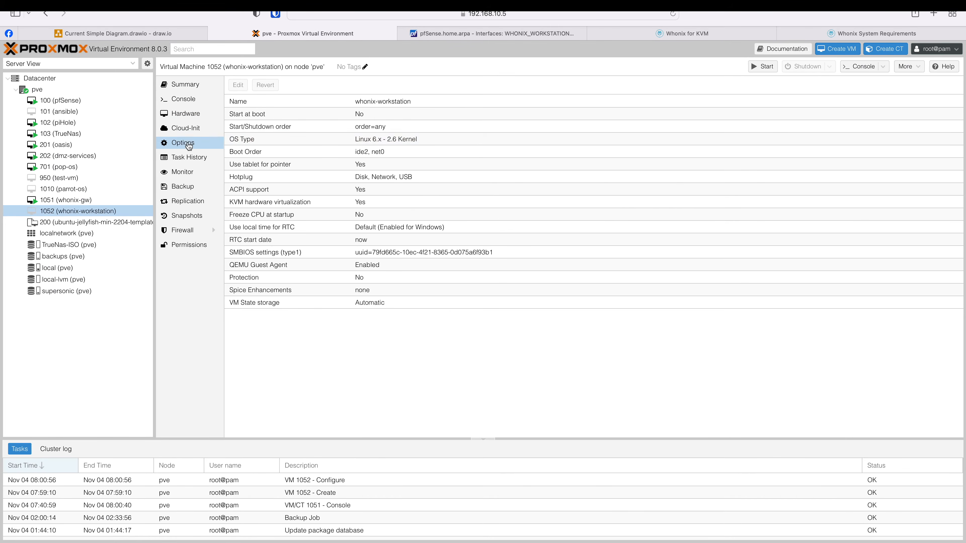
{"action": "left_click", "coordinate": [298, 155]}
{"action": "double_click", "coordinate": [298, 154]}
{"action": "left_click_drag", "start_coordinate": [337, 289], "coordinate": [341, 272]}
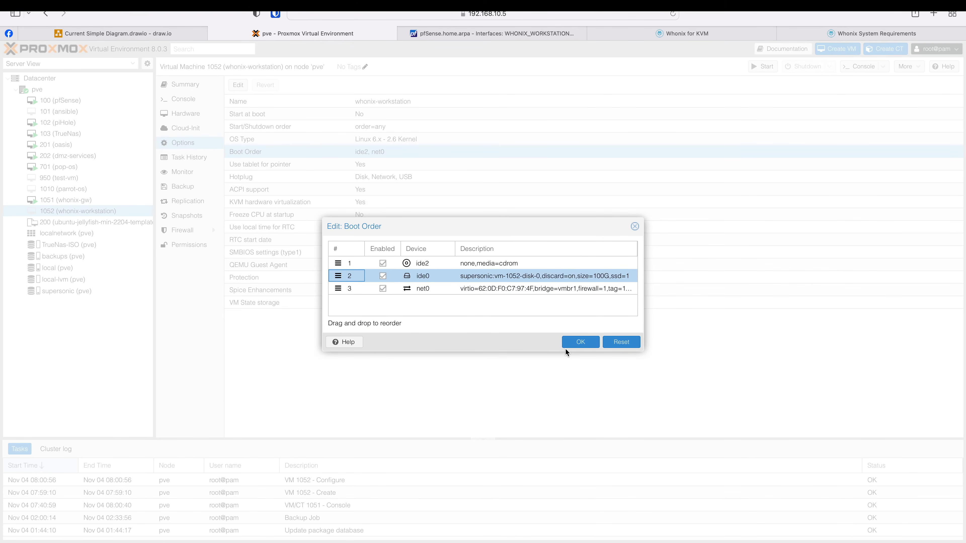
{"action": "left_click", "coordinate": [574, 341]}
{"action": "left_click", "coordinate": [183, 99]}
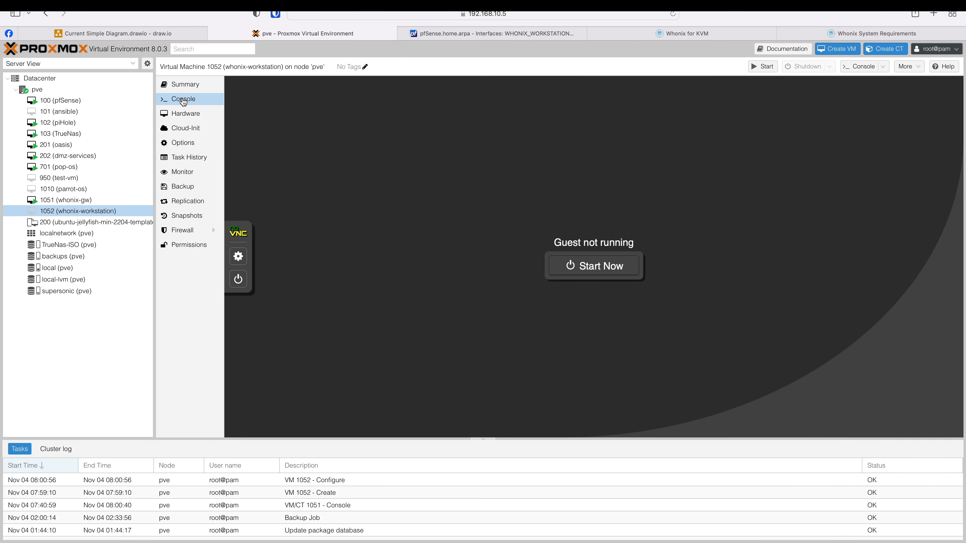
{"action": "left_click", "coordinate": [597, 272]}
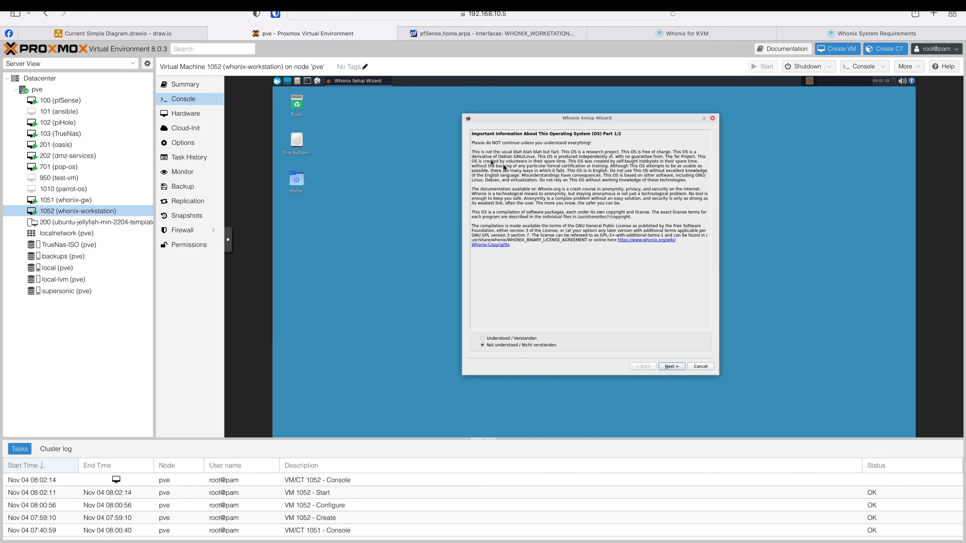
- Accept the Whonix notice and disclaimer, finish the setup wizard, and dismiss the systemcheck results
{"action": "left_click", "coordinate": [492, 339]}
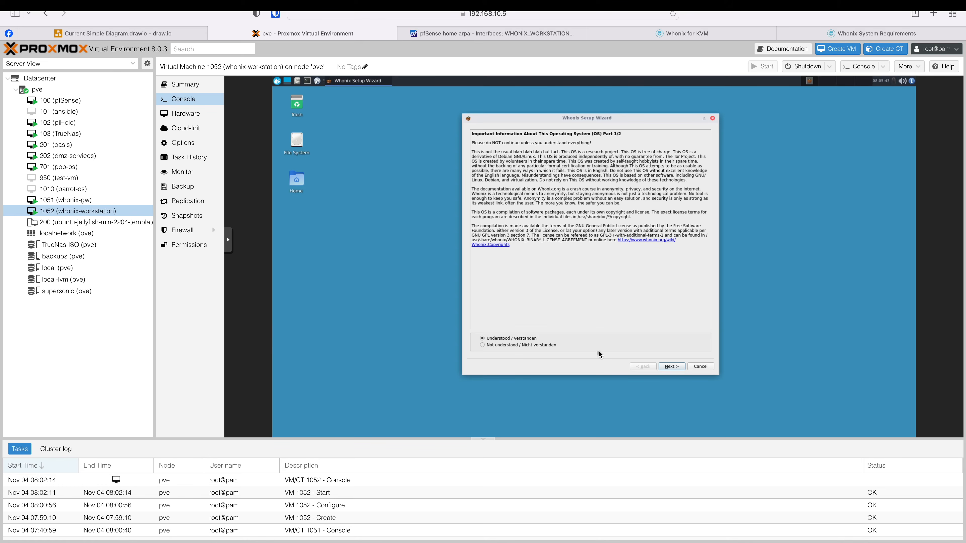
{"action": "left_click", "coordinate": [673, 367]}
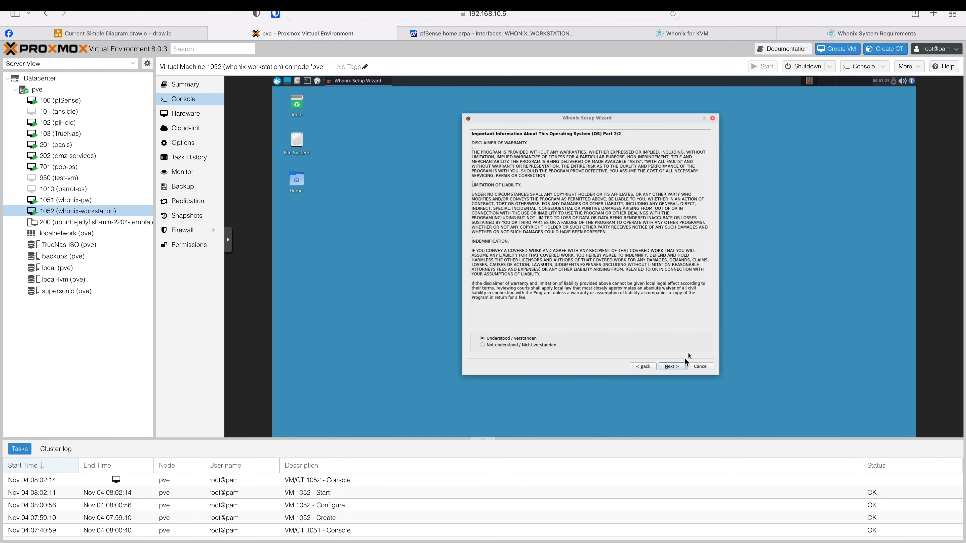
{"action": "left_click", "coordinate": [673, 367]}
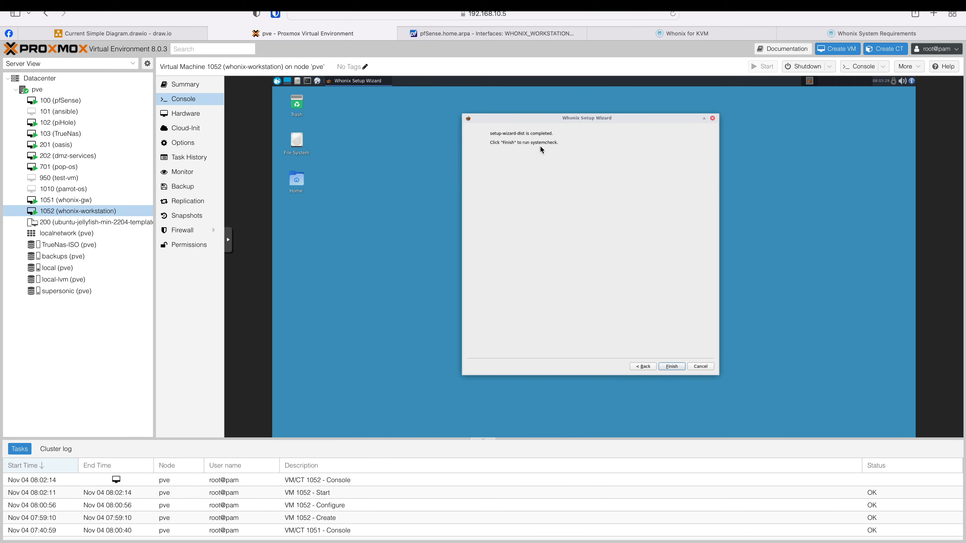
{"action": "left_click", "coordinate": [672, 367]}
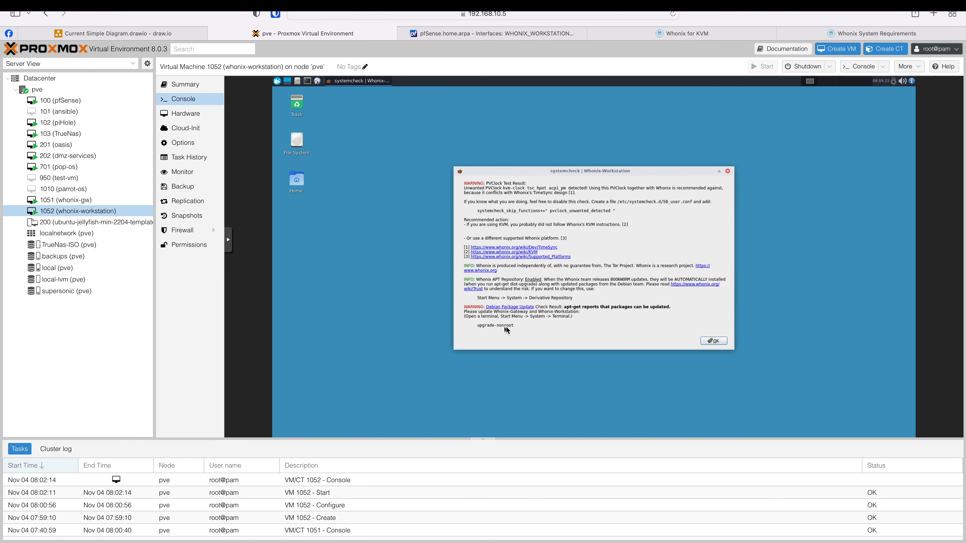
{"action": "left_click", "coordinate": [718, 341]}
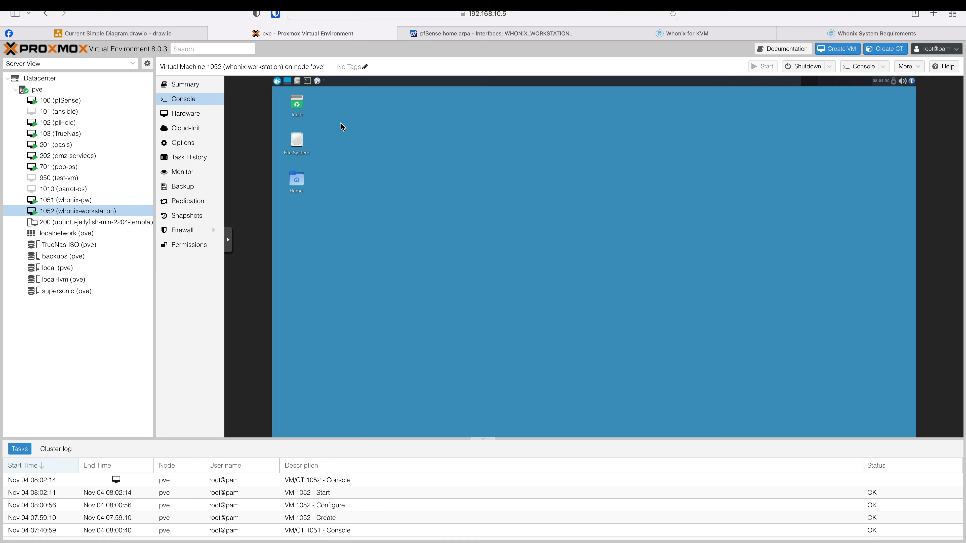
- Open the workstation console in its own noVNC tab with a terminal zoomed in twice
{"action": "left_click", "coordinate": [190, 84]}
{"action": "left_click", "coordinate": [861, 66]}
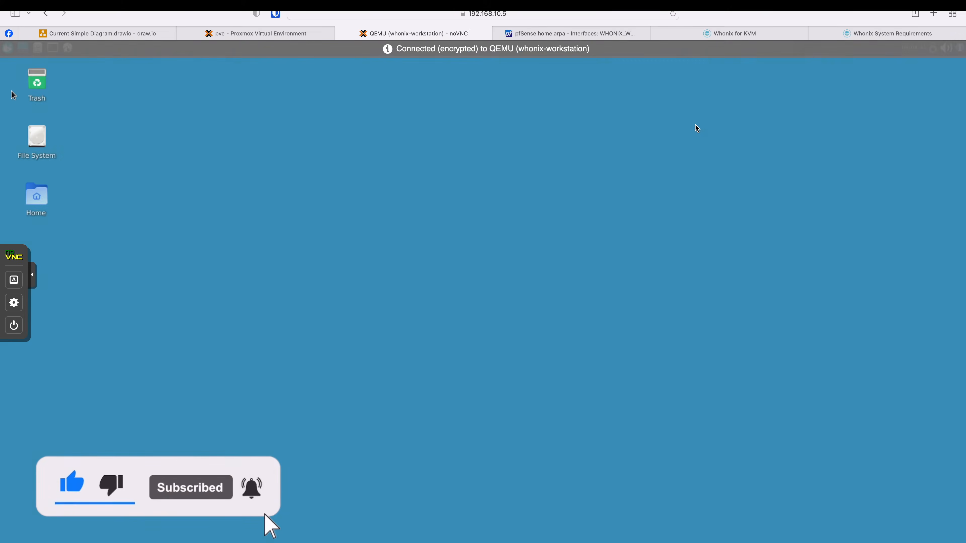
{"action": "left_click", "coordinate": [53, 48]}
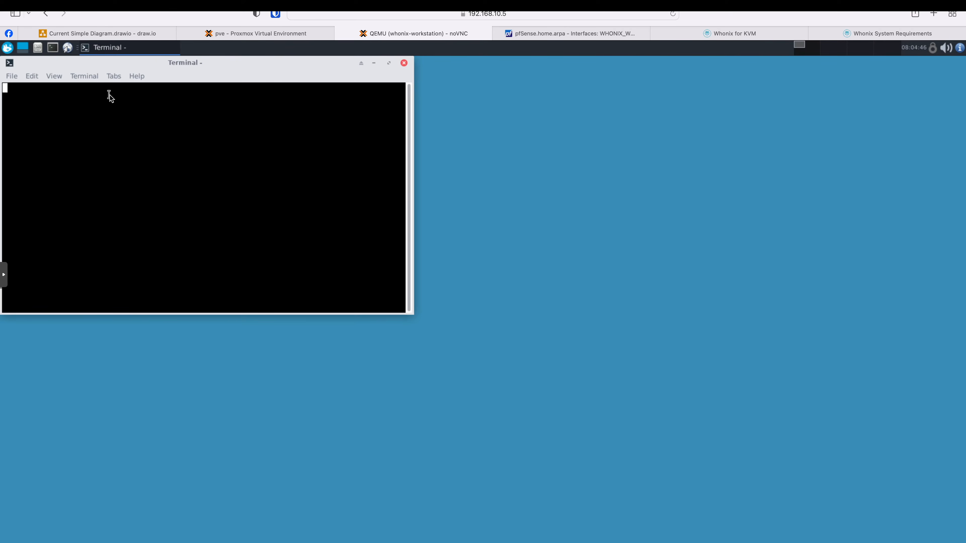
{"action": "left_click", "coordinate": [53, 76]}
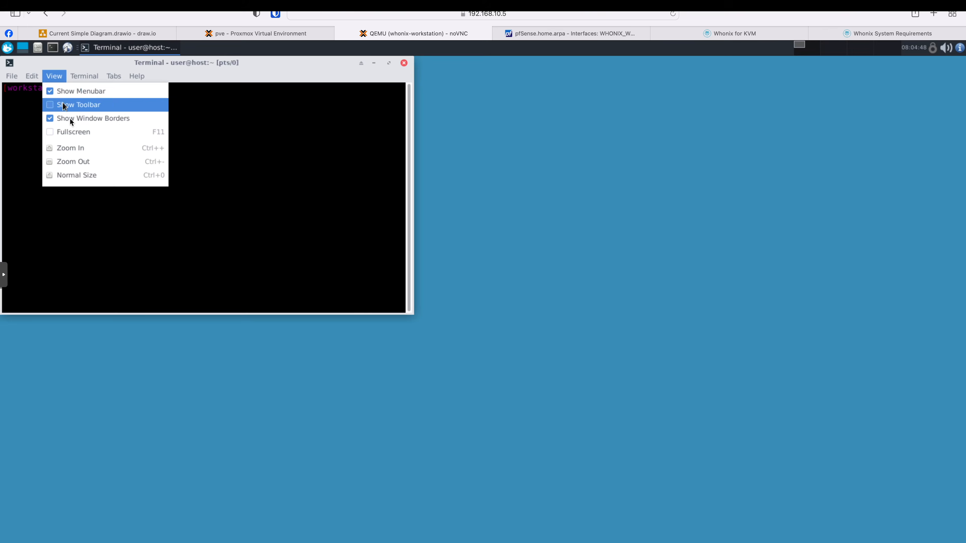
{"action": "left_click", "coordinate": [78, 146]}
{"action": "left_click", "coordinate": [53, 76]}
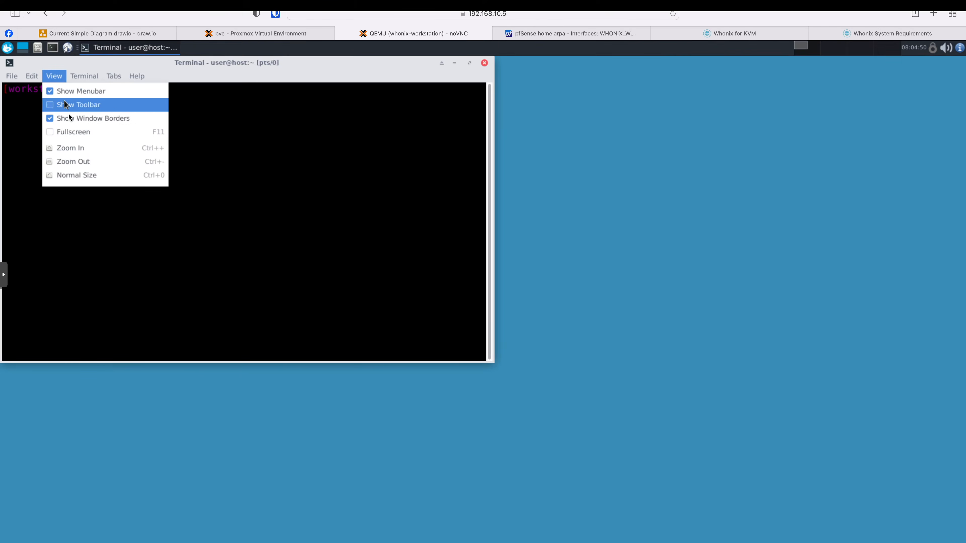
{"action": "left_click", "coordinate": [78, 147]}
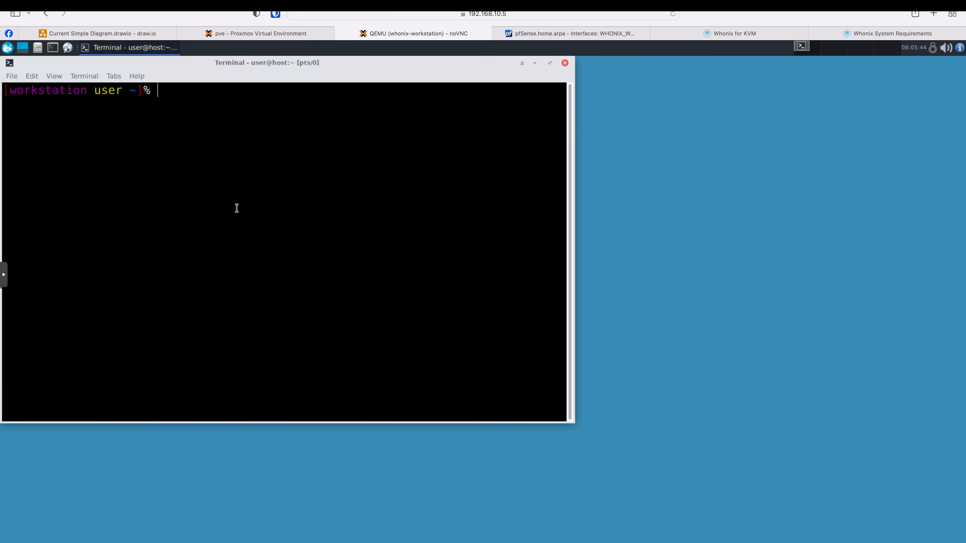
- Run upgrade-nonroot and confirm with y to install the 167 package upgrades
{"action": "type", "text": "upgrade-"}
{"action": "type", "text": "nonroot"}
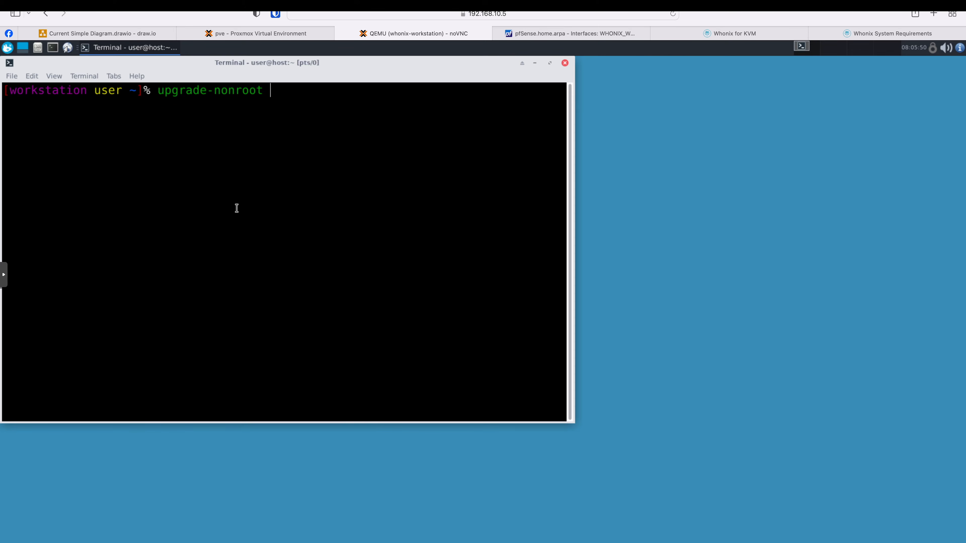
{"action": "key", "text": "Return"}
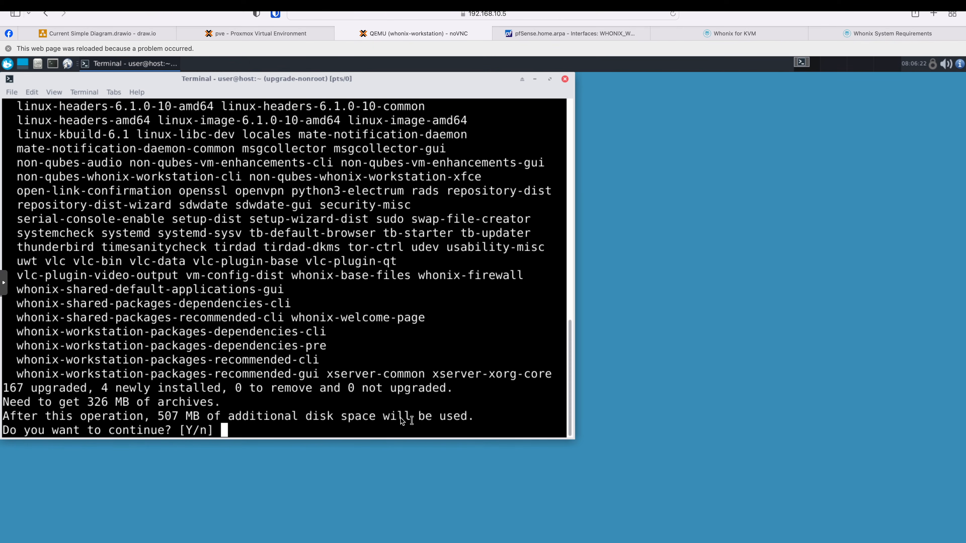
{"action": "type", "text": "y"}
{"action": "key", "text": "Return"}
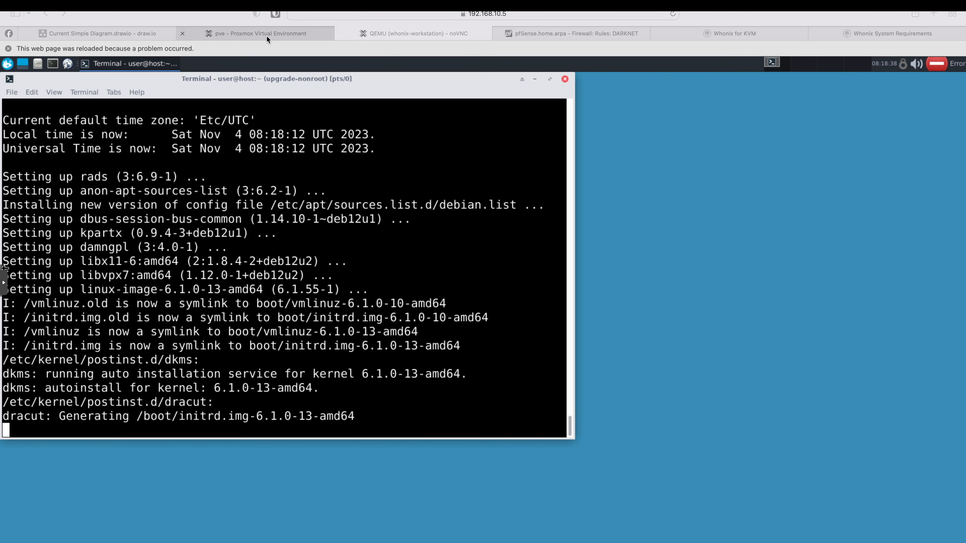
- Run curl ifconfig.me in the whonix-gw console and note the returned IP 178.218.144.99
{"action": "left_click", "coordinate": [267, 35]}
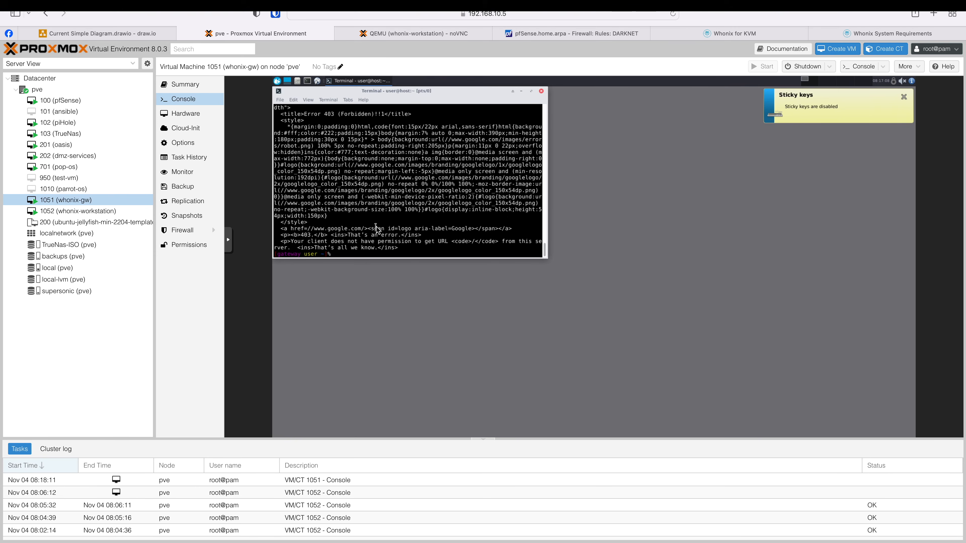
{"action": "type", "text": "curl ifconfig.me"}
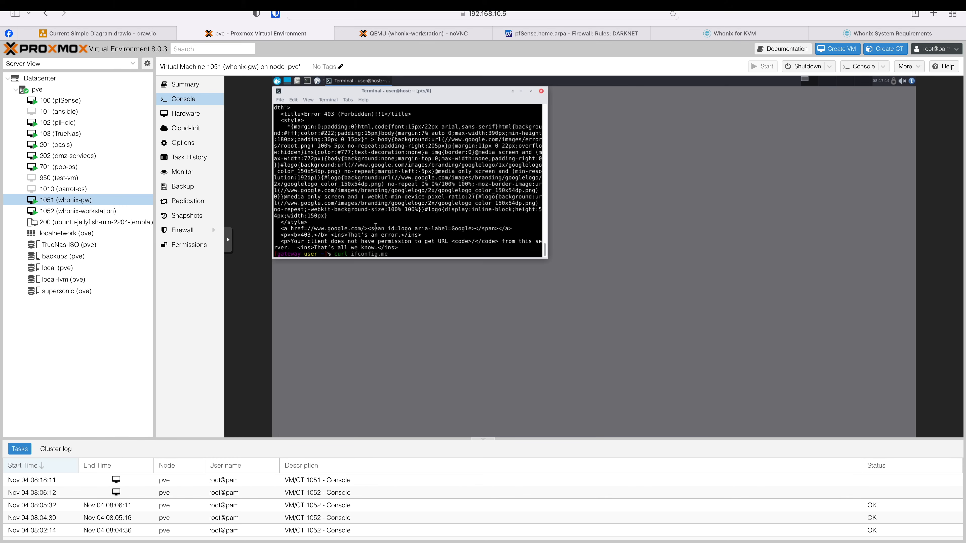
{"action": "key", "text": "Return"}
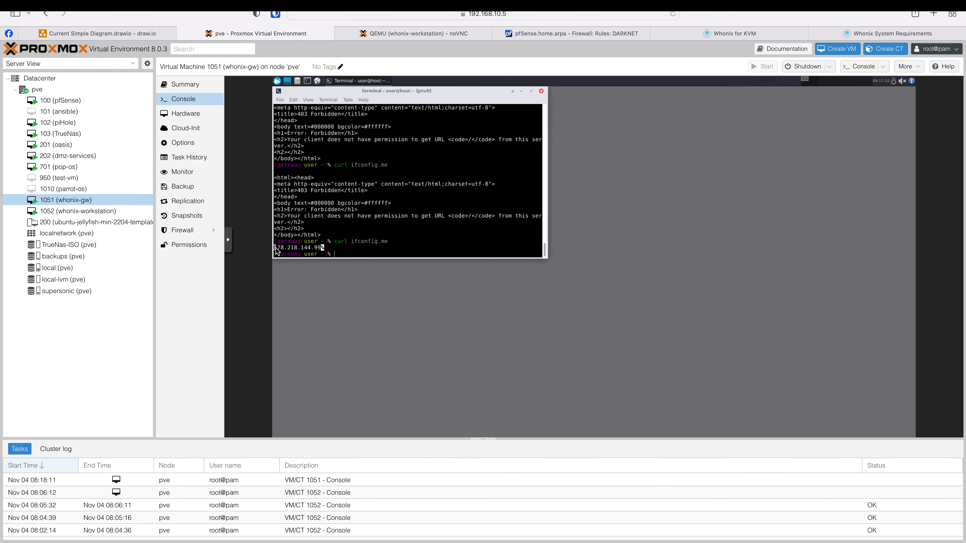
{"action": "left_click_drag", "start_coordinate": [276, 251], "coordinate": [323, 248]}
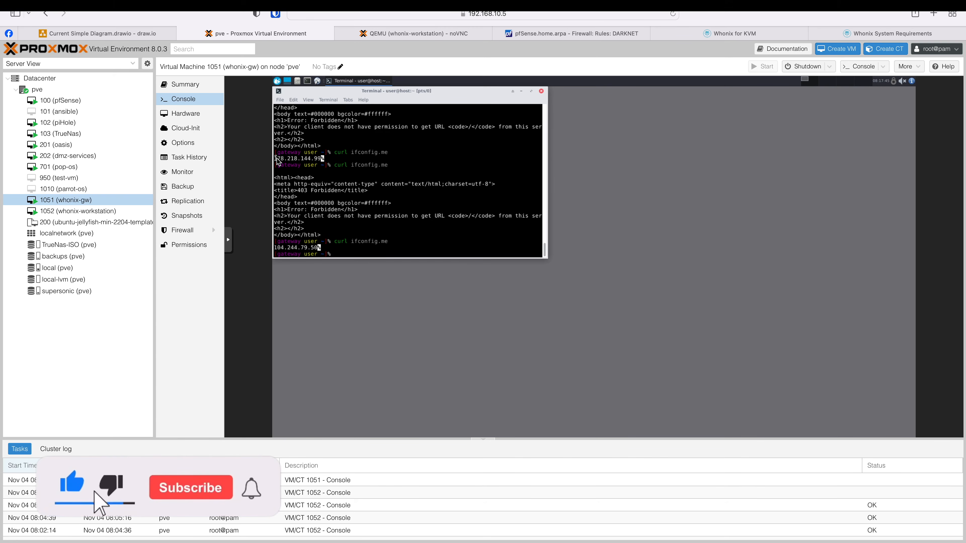
{"action": "left_click_drag", "start_coordinate": [277, 157], "coordinate": [309, 158]}
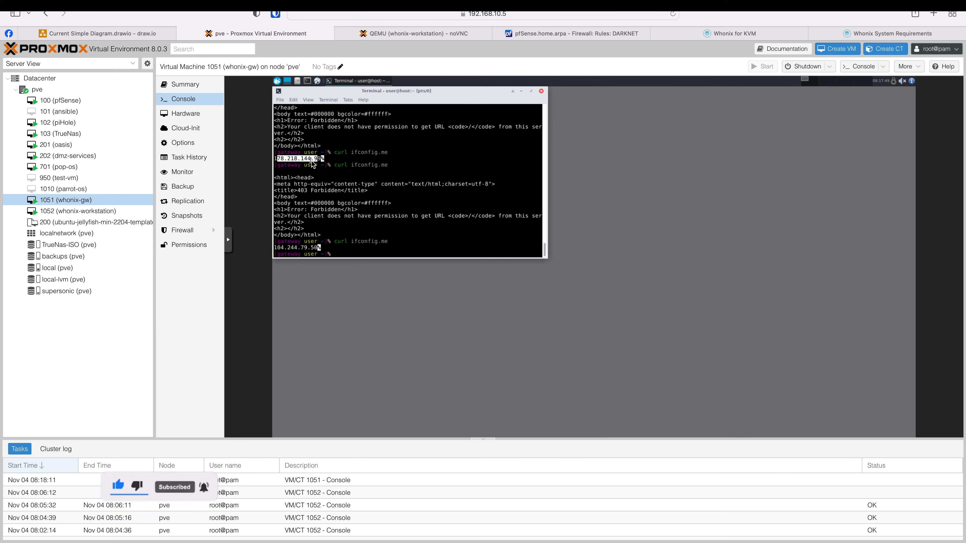
{"action": "left_click", "coordinate": [315, 161]}
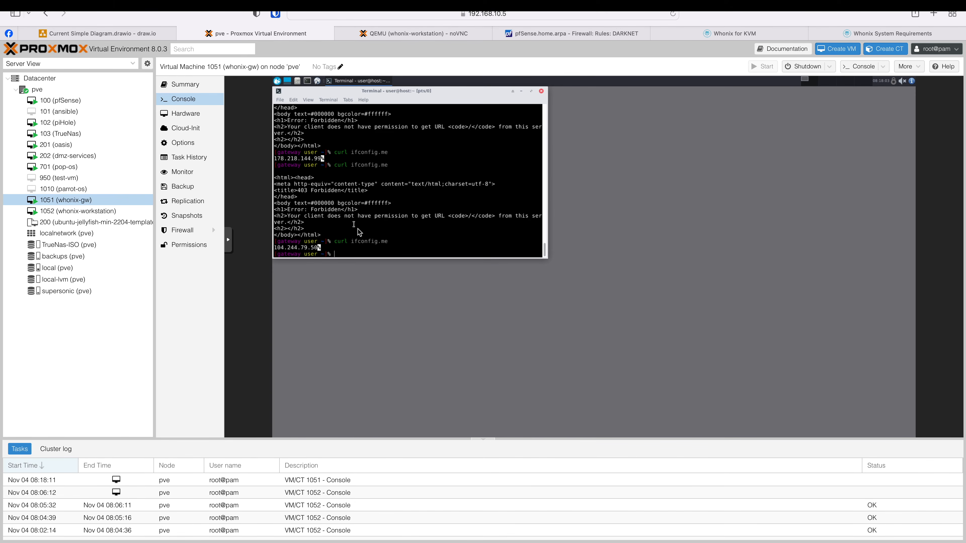
- Rerun curl ifconfig.me and review the output for the changing Tor exit addresses
{"action": "key", "text": "Up"}
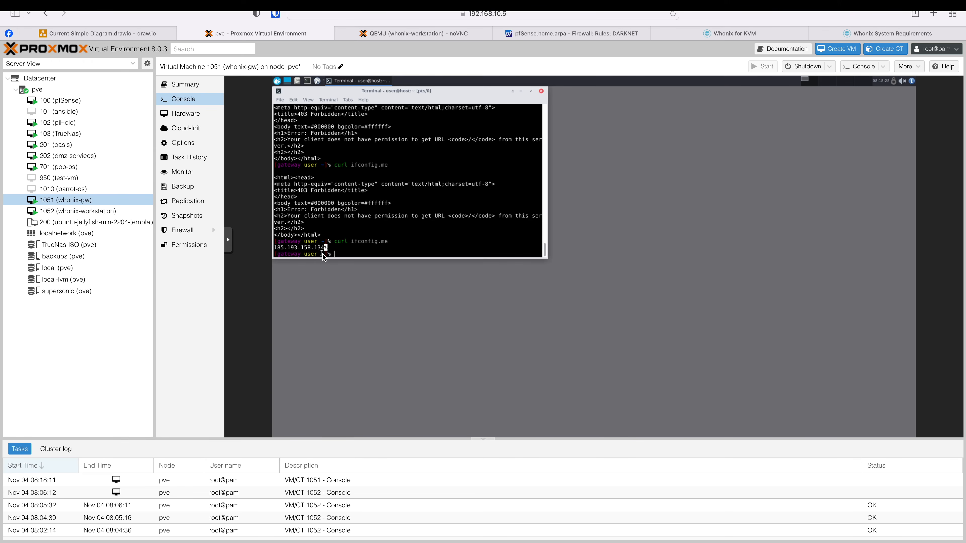
{"action": "scroll", "coordinate": [373, 173], "scroll_direction": "up", "scroll_amount": 1}
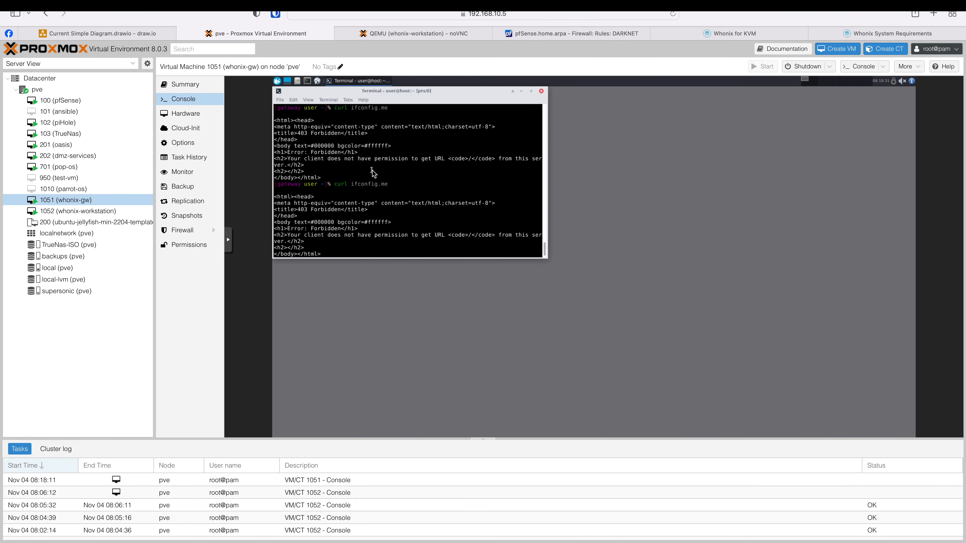
{"action": "scroll", "coordinate": [373, 173], "scroll_direction": "up", "scroll_amount": 3}
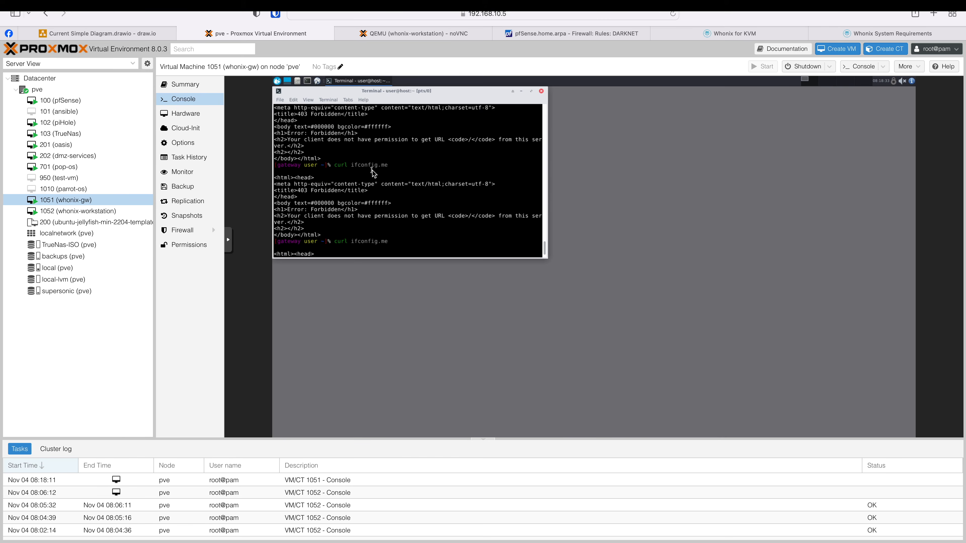
{"action": "scroll", "coordinate": [373, 173], "scroll_direction": "up", "scroll_amount": 2}
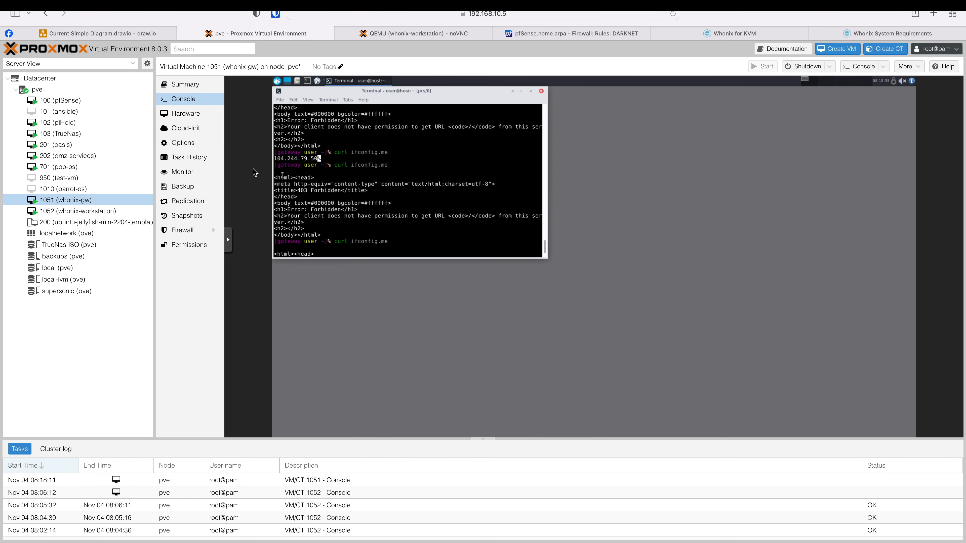
{"action": "scroll", "coordinate": [281, 160], "scroll_direction": "down", "scroll_amount": 6}
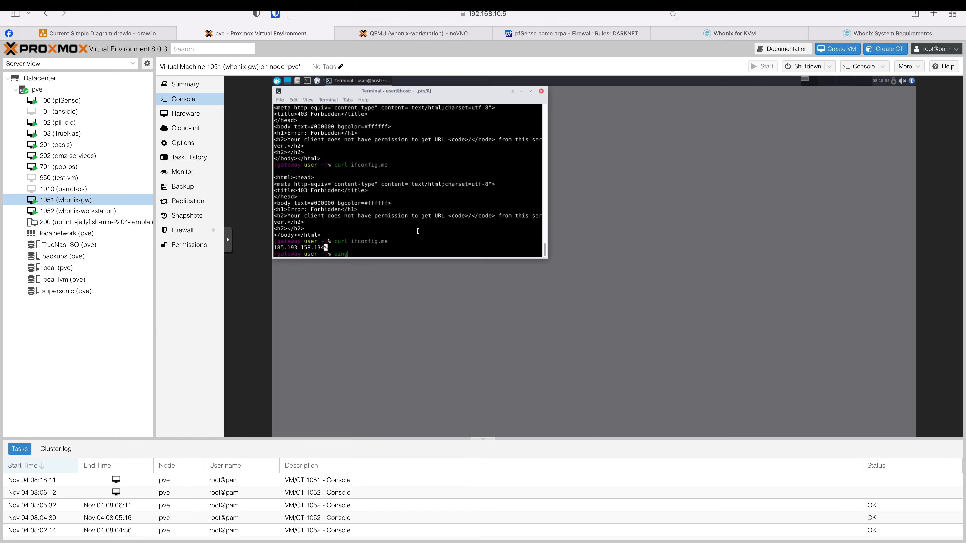
- Run ip a on the gateway and inspect the eth0 10.0.2.15 and eth1 addresses
{"action": "type", "text": "a"}
{"action": "key", "text": "Return"}
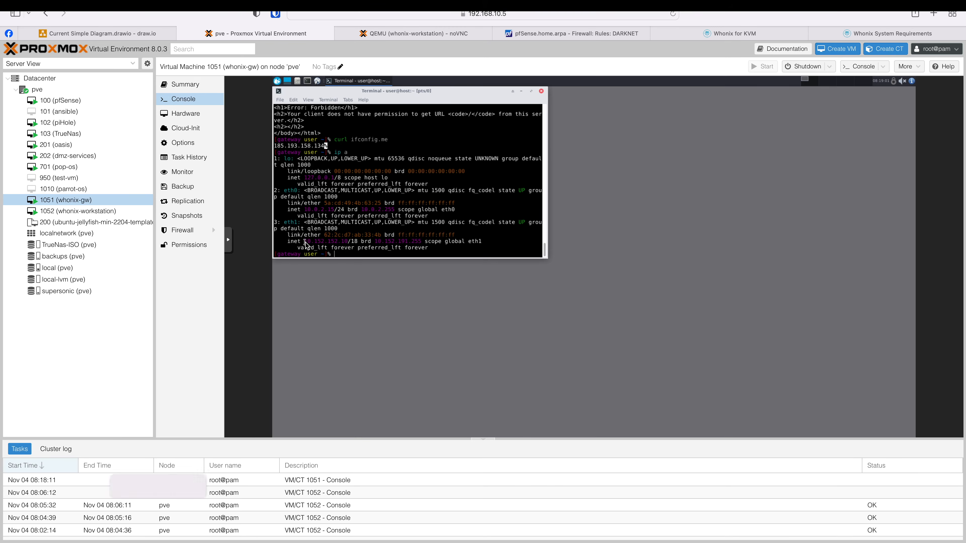
{"action": "left_click_drag", "start_coordinate": [305, 241], "coordinate": [349, 242]}
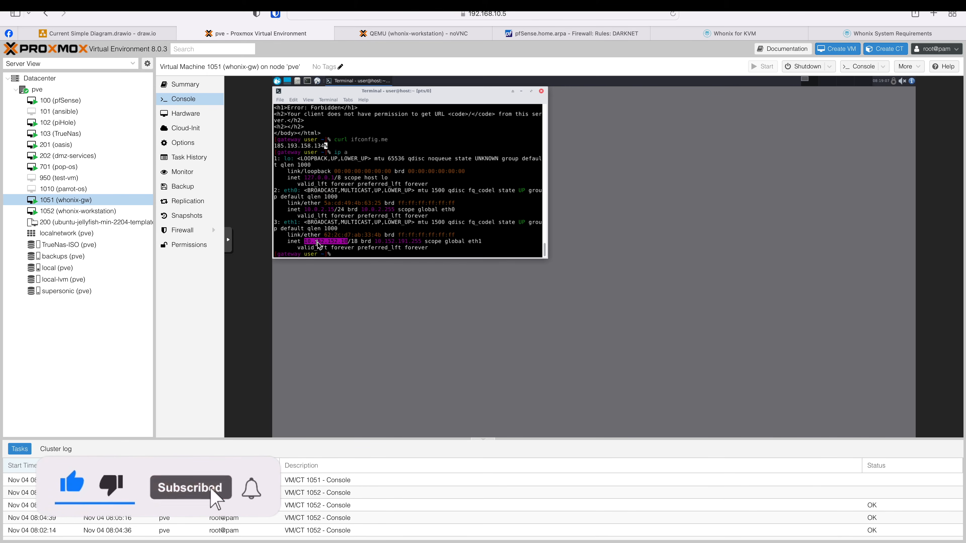
{"action": "double_click", "coordinate": [319, 210]}
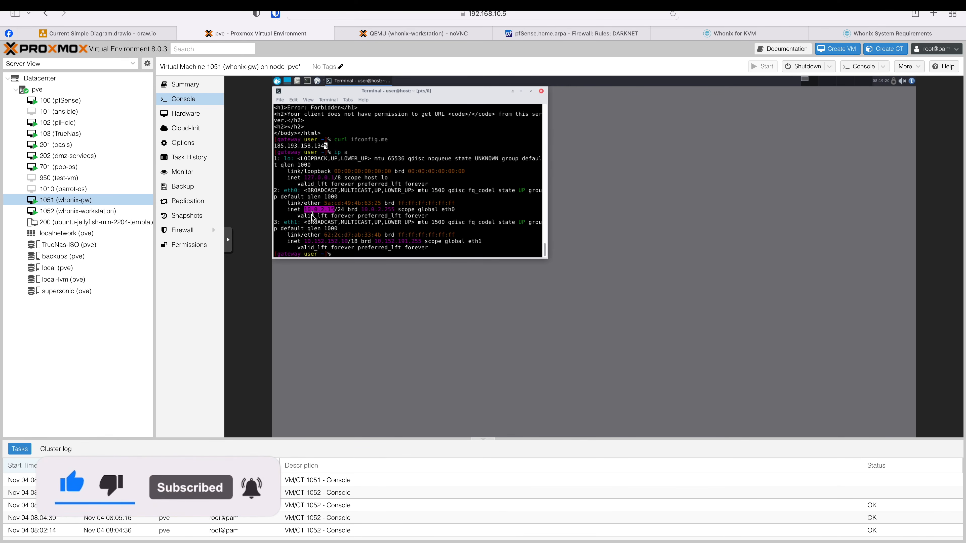
{"action": "left_click", "coordinate": [332, 227]}
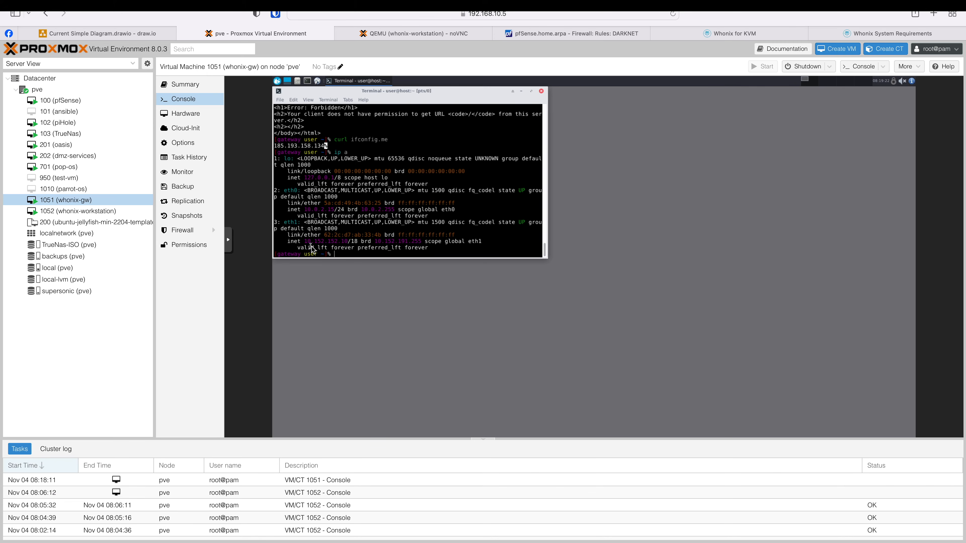
{"action": "left_click_drag", "start_coordinate": [304, 241], "coordinate": [347, 242]}
{"action": "left_click", "coordinate": [340, 243]}
- Ping 10.152.152.11 from the gateway, which is unreachable with 100% loss
{"action": "type", "text": ".152.152.11"}
{"action": "key", "text": "Return"}
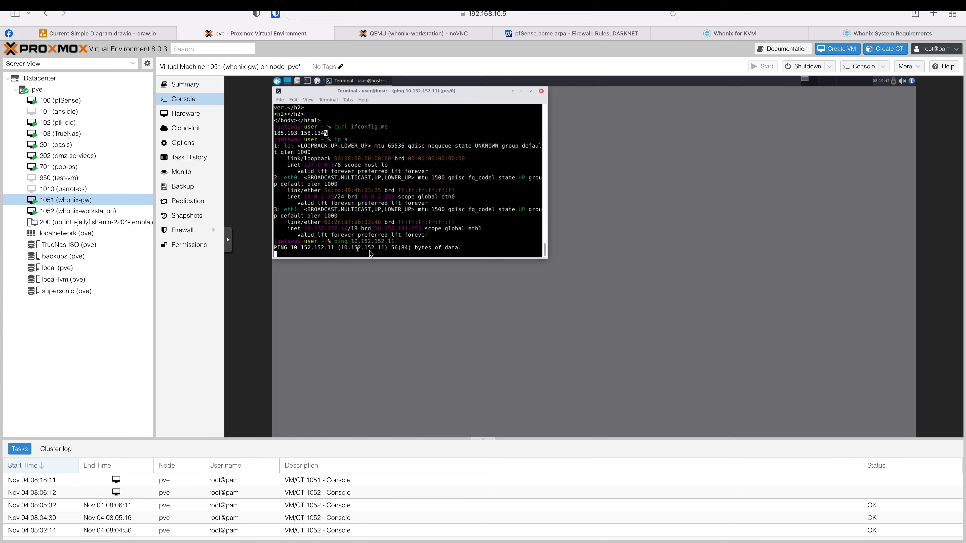
{"action": "key", "text": "ctrl+c"}
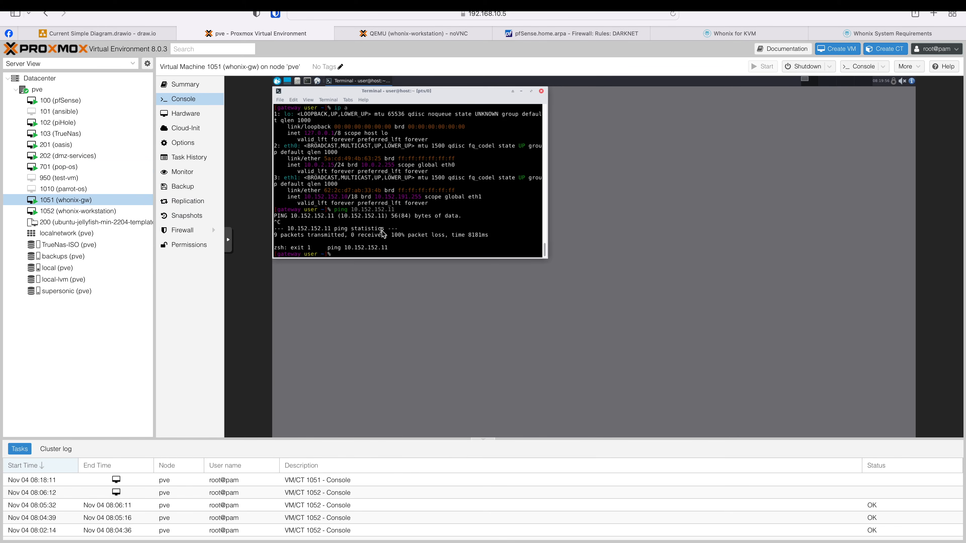
- Ping 10.152.152.20 successfully, note the gateway's 10.152.152.10/18 address, and view pfSense's DARKNET rules
{"action": "type", "text": "ping"}
{"action": "key", "text": "Right"}
{"action": "type", "text": "0"}
{"action": "key", "text": "Return"}
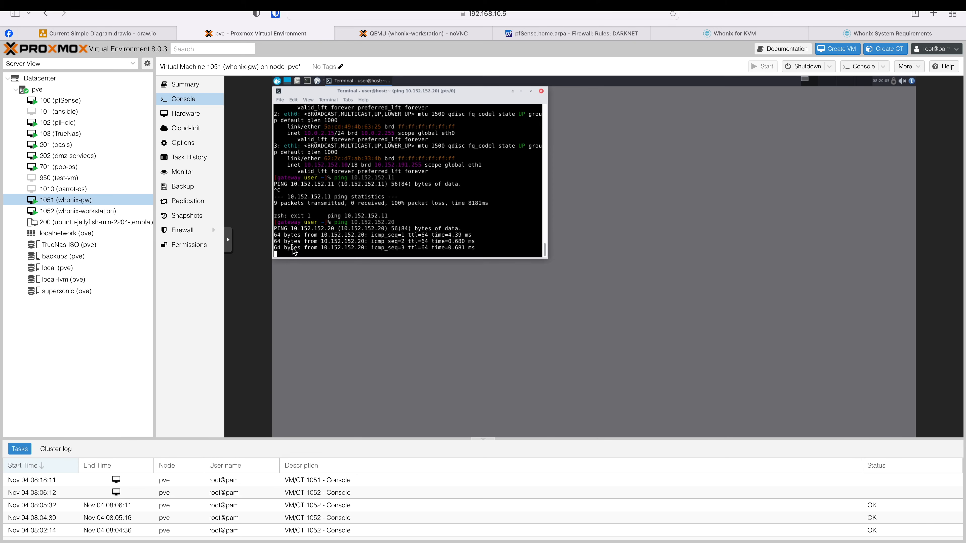
{"action": "key", "text": "ctrl+c"}
{"action": "left_click_drag", "start_coordinate": [324, 206], "coordinate": [358, 205]}
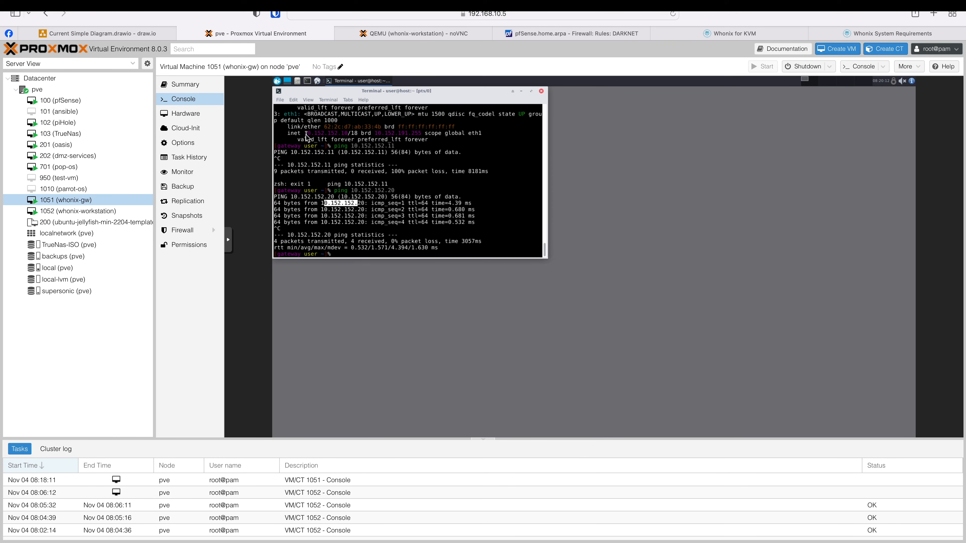
{"action": "left_click_drag", "start_coordinate": [305, 134], "coordinate": [358, 134]}
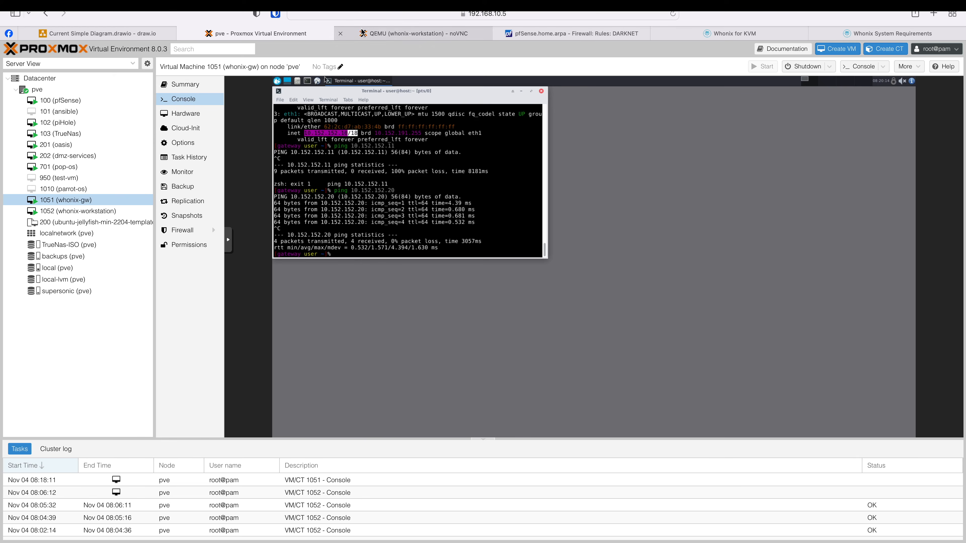
{"action": "left_click", "coordinate": [528, 37]}
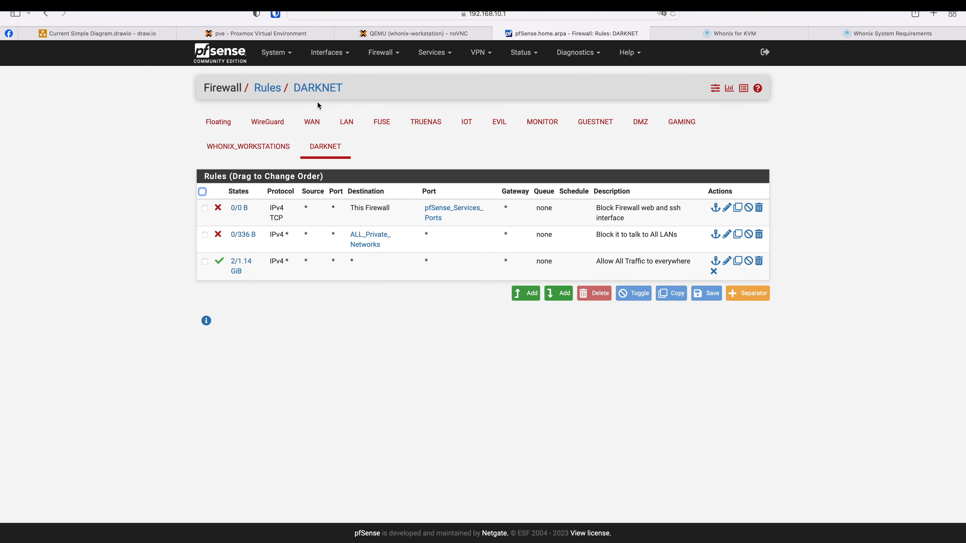
- Check pfSense's WHONIX_WORKSTATIONS interface: no firewall rules and IPv4 configuration None
{"action": "left_click", "coordinate": [260, 153]}
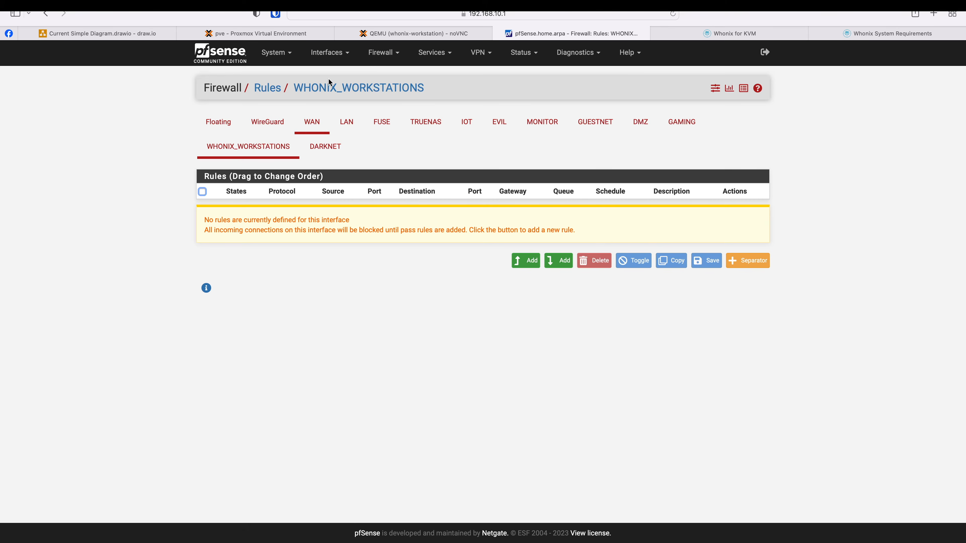
{"action": "left_click", "coordinate": [326, 52]}
{"action": "left_click", "coordinate": [336, 252]}
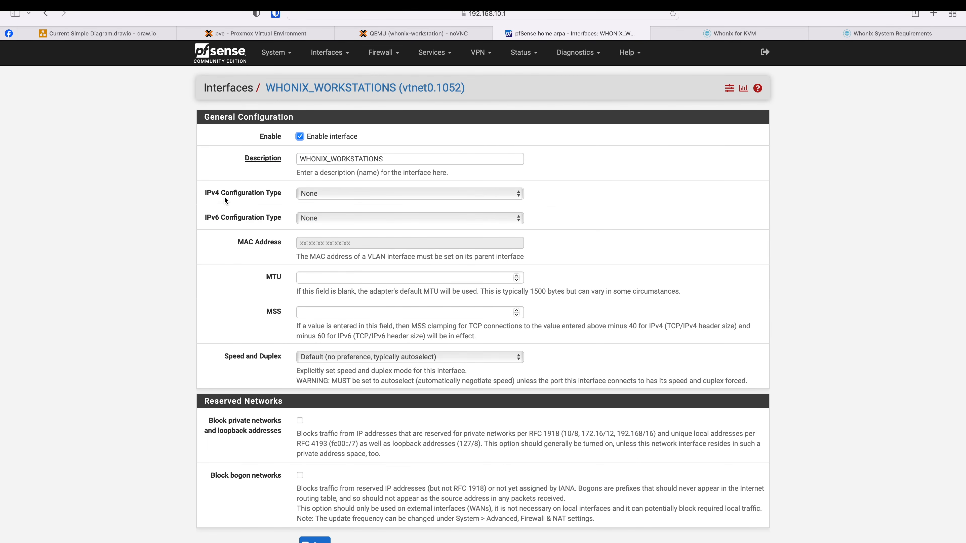
{"action": "scroll", "coordinate": [251, 254], "scroll_direction": "down", "scroll_amount": 3}
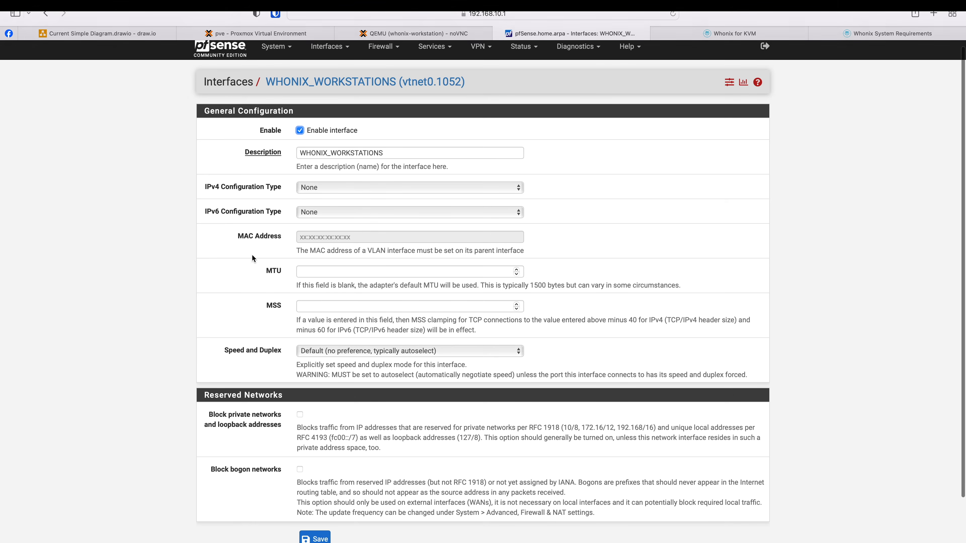
{"action": "scroll", "coordinate": [251, 254], "scroll_direction": "up", "scroll_amount": 3}
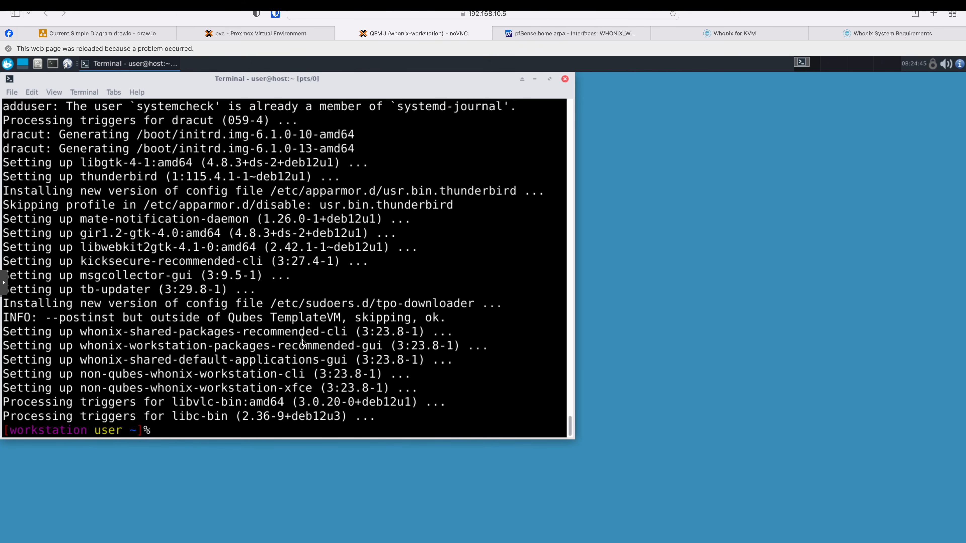
- Reboot the whonix-gw VM with sudo reboot, entering its sudo password
{"action": "type", "text": "sudo reboot"}
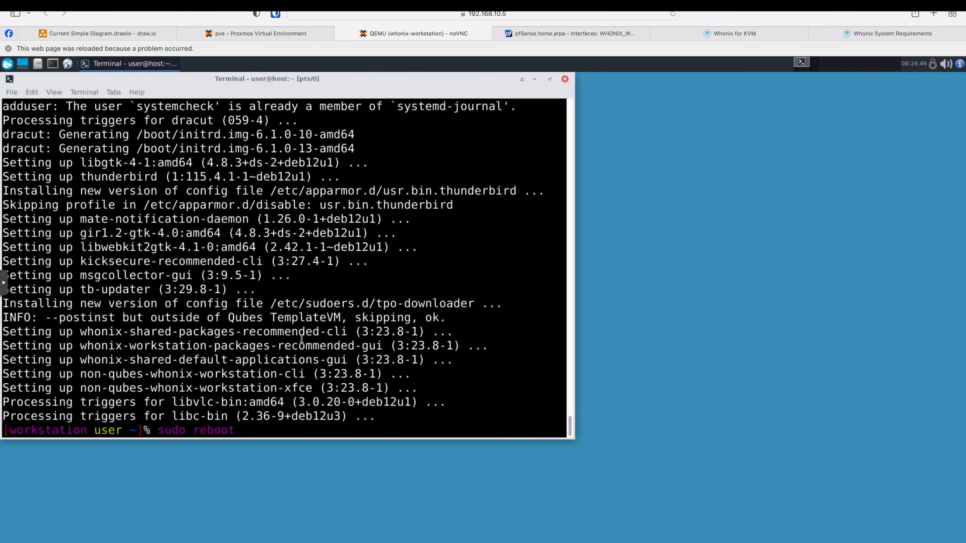
{"action": "left_click", "coordinate": [268, 33]}
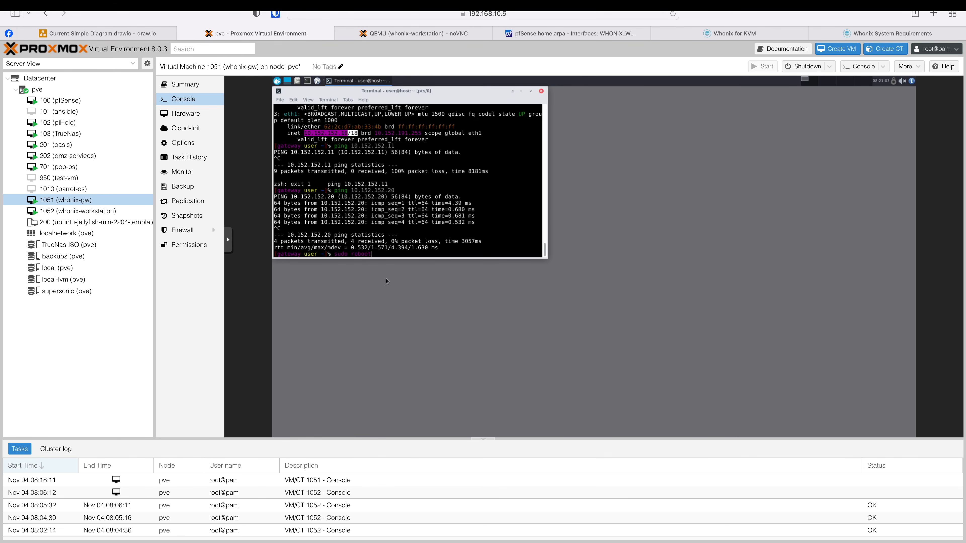
{"action": "key", "text": "Return"}
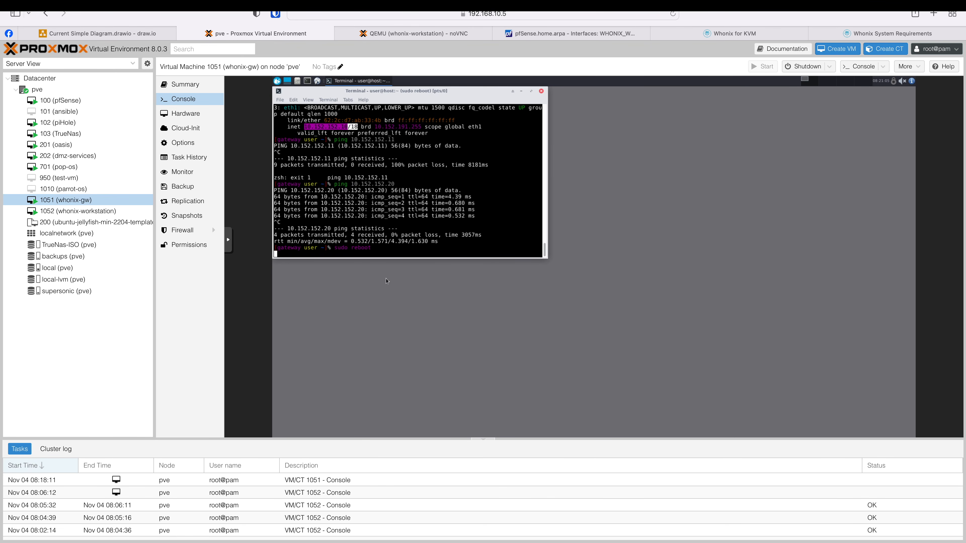
{"action": "type", "text": "*****"}
{"action": "key", "text": "Return"}
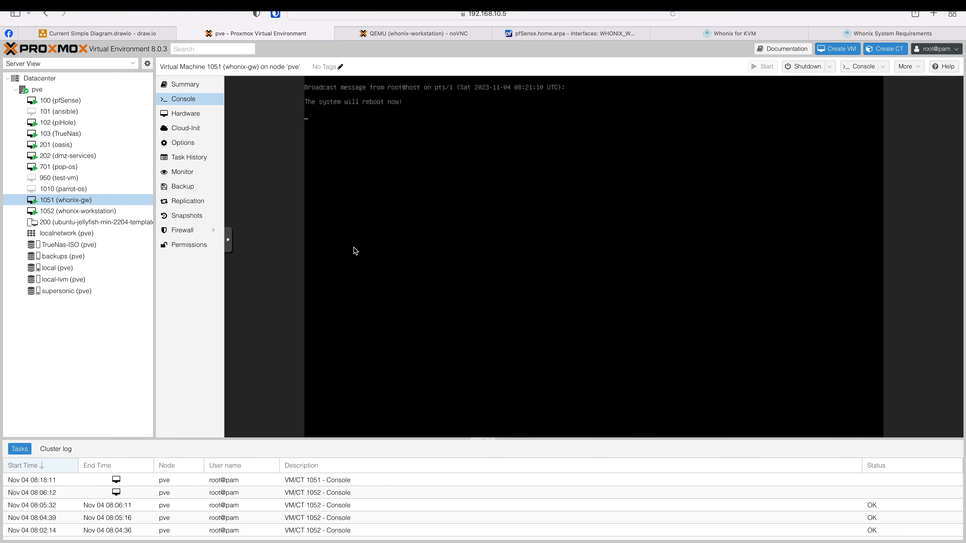
- Reboot the whonix-workstation with sudo reboot, entering its sudo password
{"action": "mouse_move", "coordinate": [402, 36]}
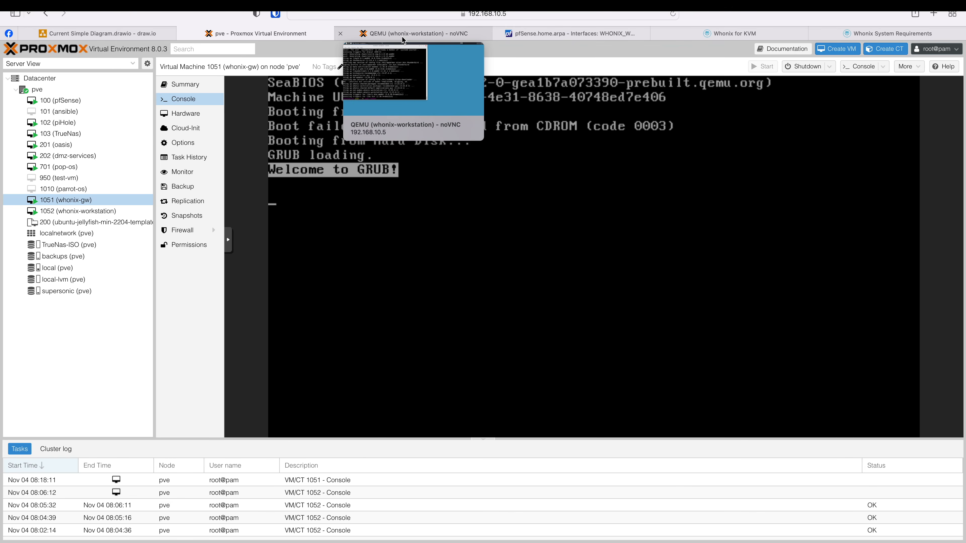
{"action": "left_click", "coordinate": [402, 36]}
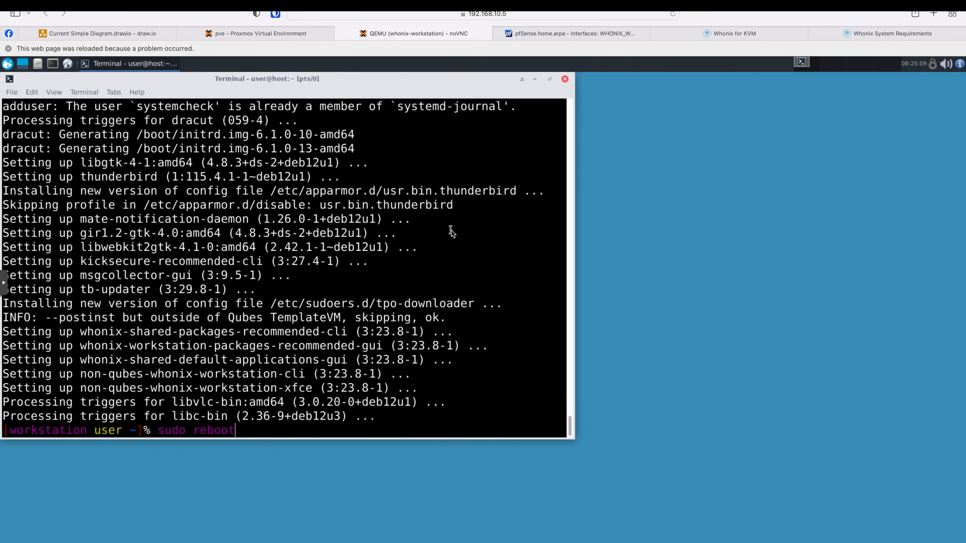
{"action": "key", "text": "Return"}
{"action": "type", "text": "********"}
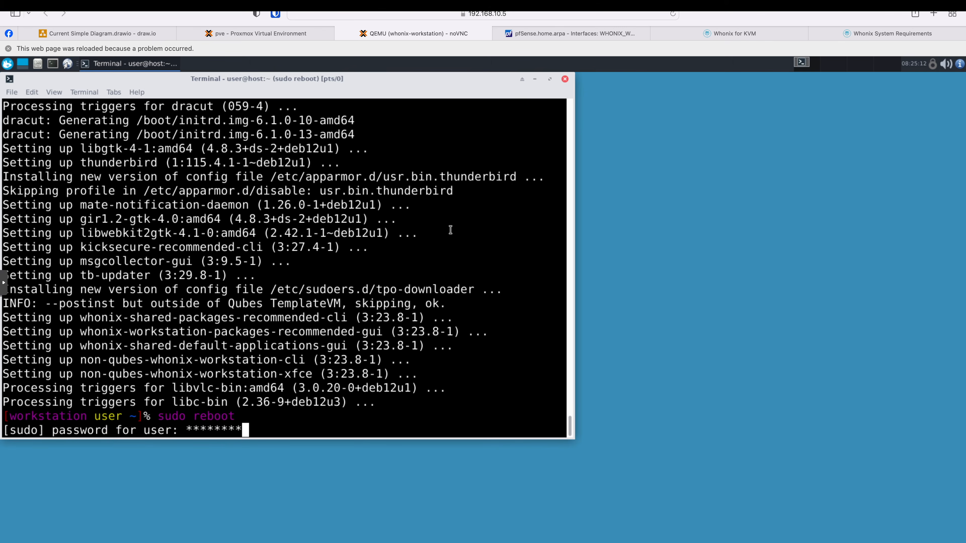
{"action": "key", "text": "Return"}
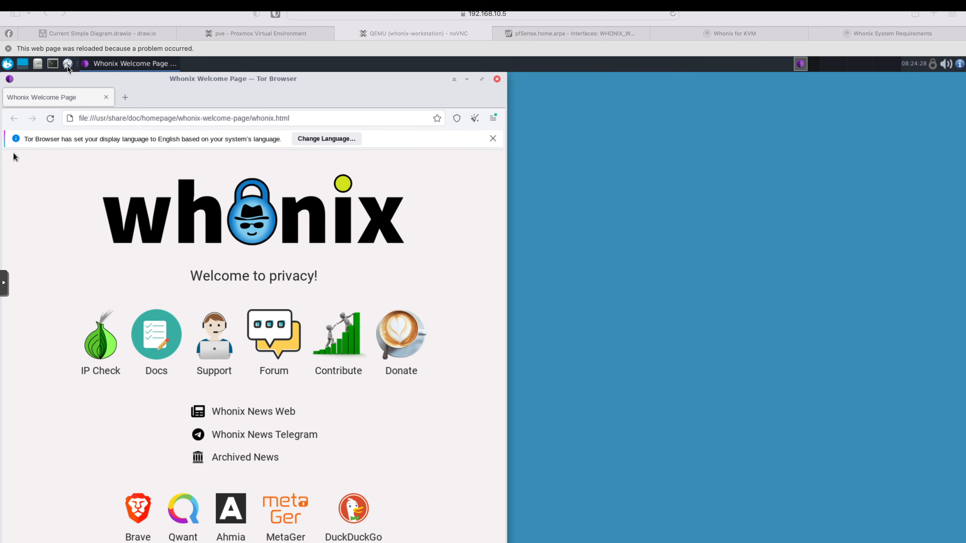
- Show the Tor Browser update progress in About Tor Browser and move that window aside
{"action": "left_click", "coordinate": [494, 119]}
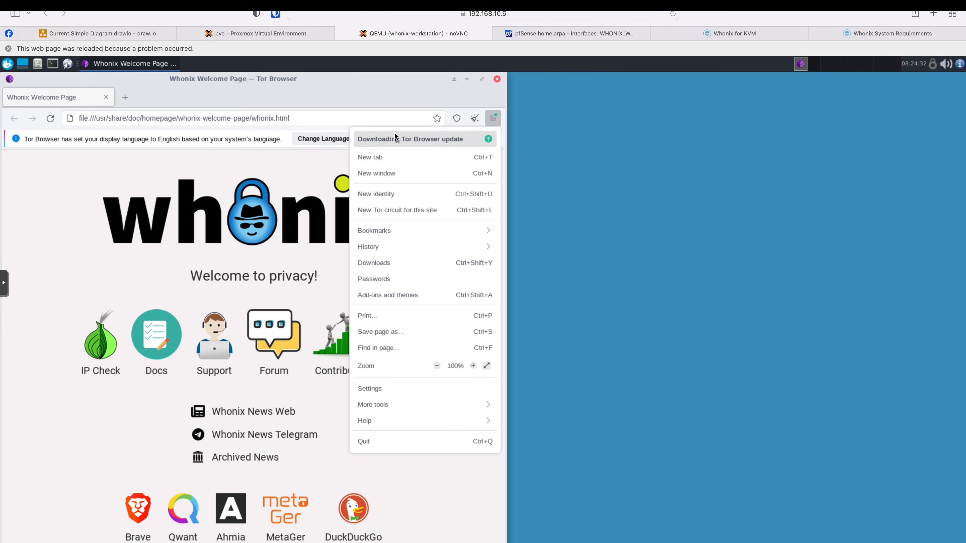
{"action": "left_click", "coordinate": [451, 142]}
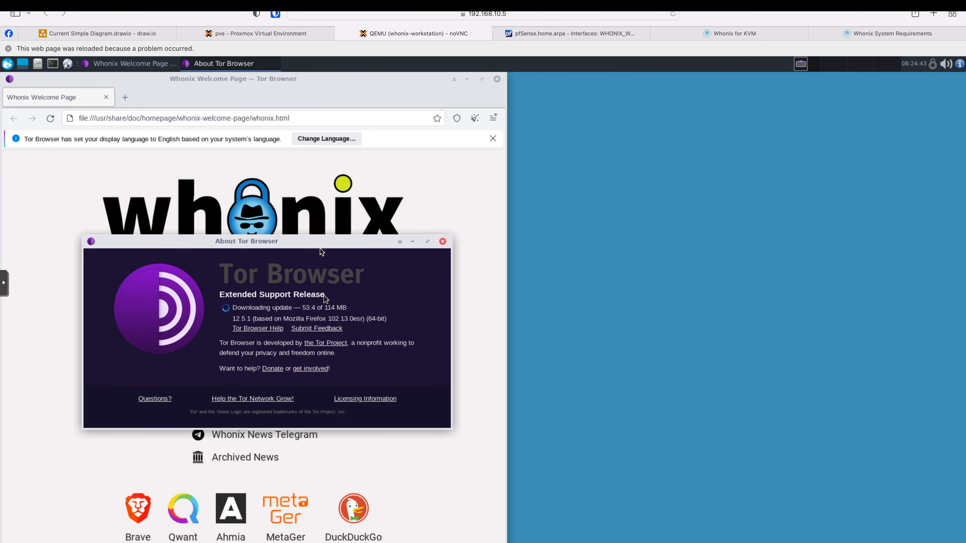
{"action": "left_click_drag", "start_coordinate": [320, 243], "coordinate": [606, 237]}
{"action": "left_click_drag", "start_coordinate": [503, 235], "coordinate": [685, 237]}
- Open IP Check to confirm Tor use via exit IP 185.243.218.61
{"action": "left_click", "coordinate": [85, 360]}
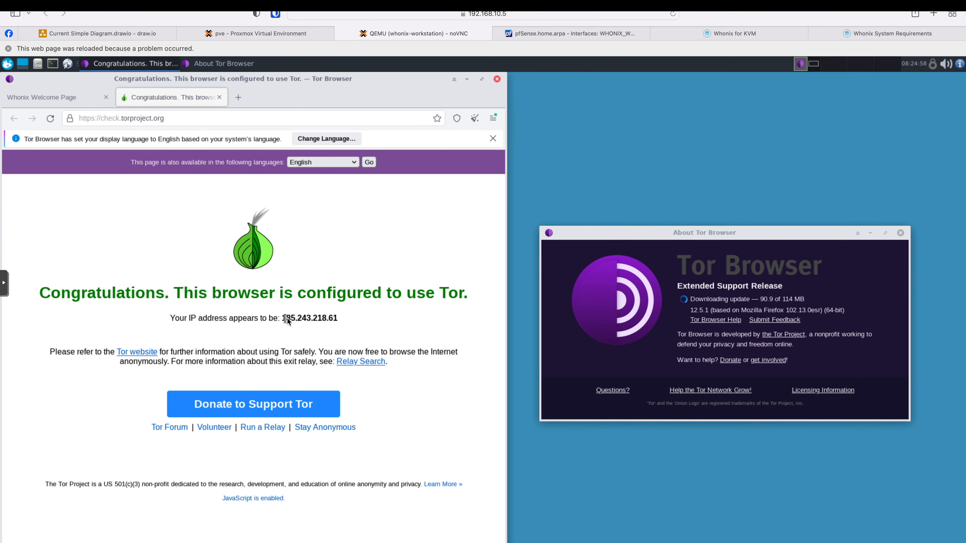
{"action": "left_click_drag", "start_coordinate": [282, 319], "coordinate": [338, 319]}
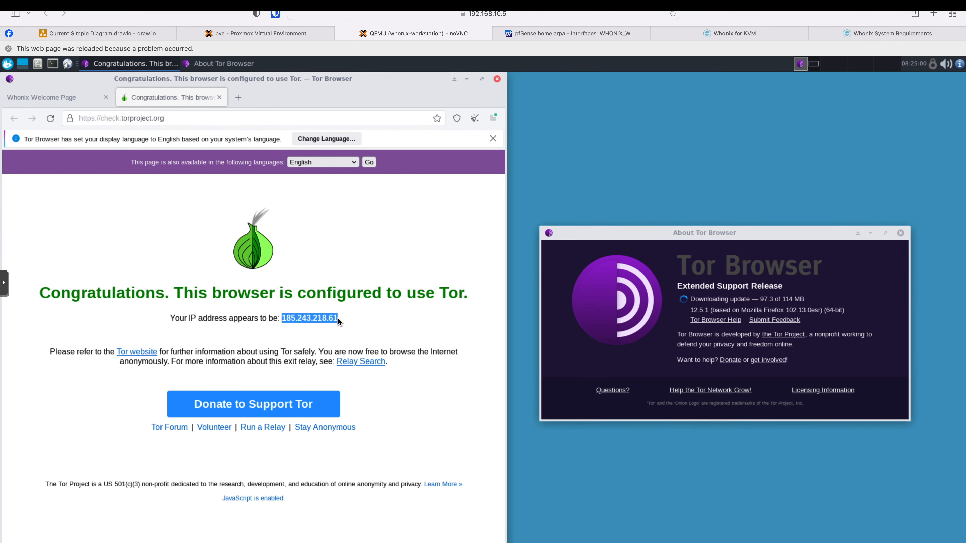
{"action": "left_click", "coordinate": [308, 324]}
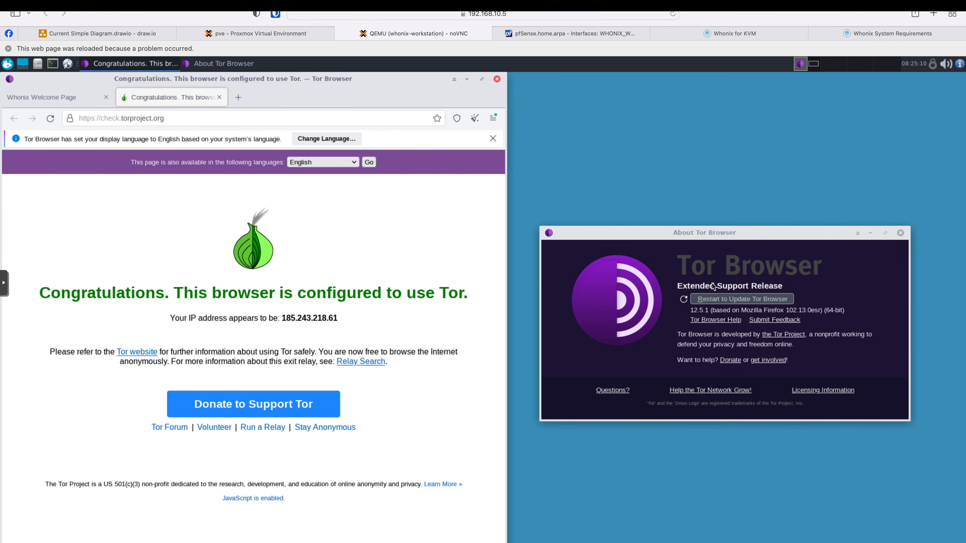
- Restart Tor Browser to update to 13.0.1 and recheck Tor use, now via IP 192.42.116.210
{"action": "left_click", "coordinate": [712, 300]}
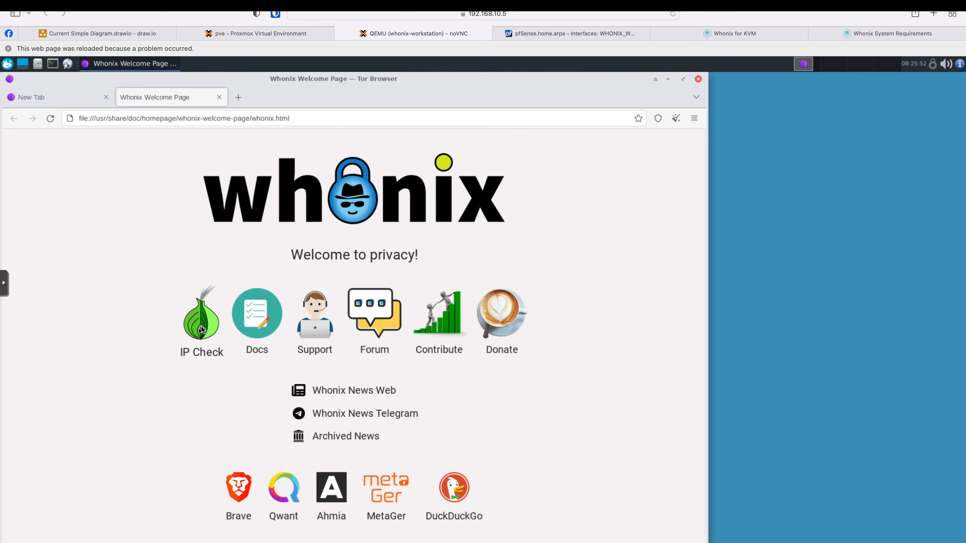
{"action": "left_click", "coordinate": [203, 329]}
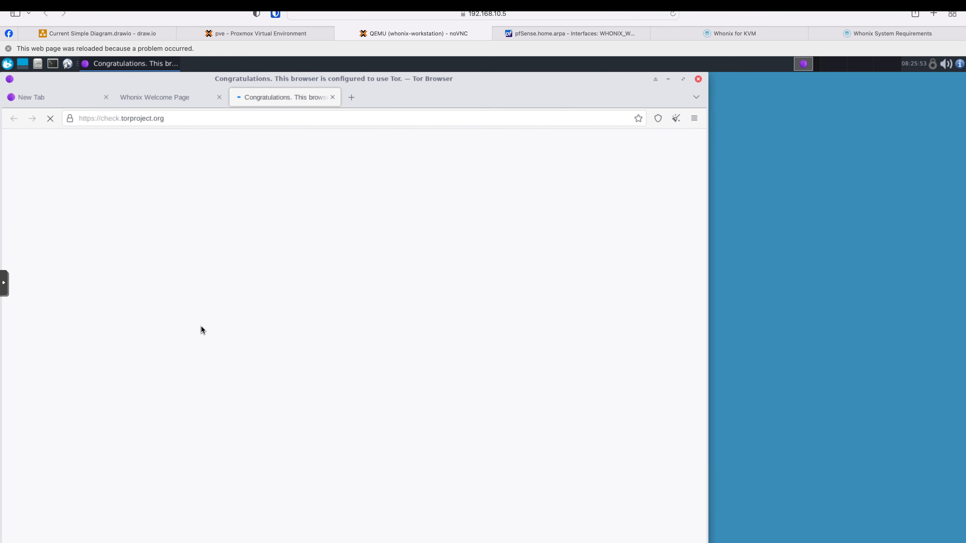
{"action": "left_click_drag", "start_coordinate": [382, 297], "coordinate": [446, 300]}
{"action": "left_click", "coordinate": [237, 214]}
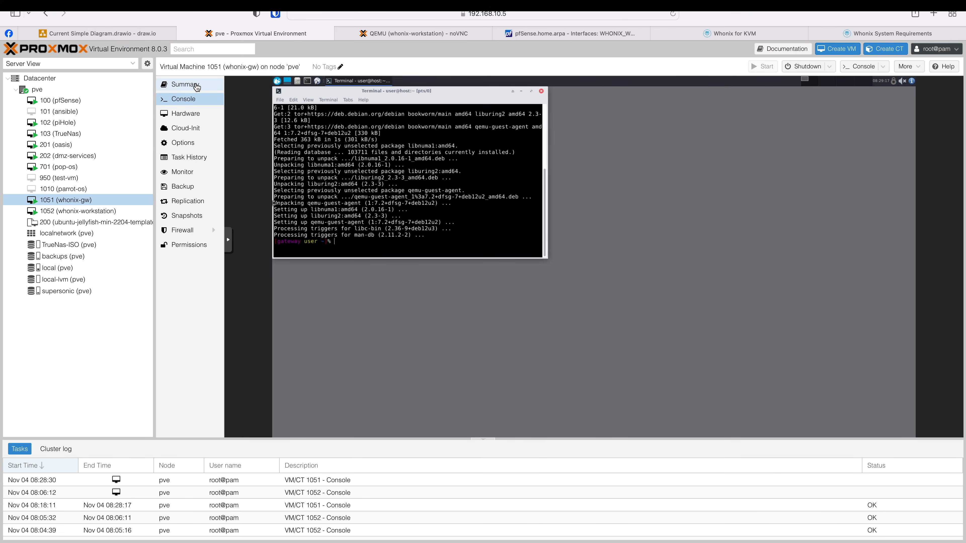
- Install qemu-guest-agent on the whonix-workstation, entering the sudo password and confirming with y
{"action": "left_click", "coordinate": [197, 87]}
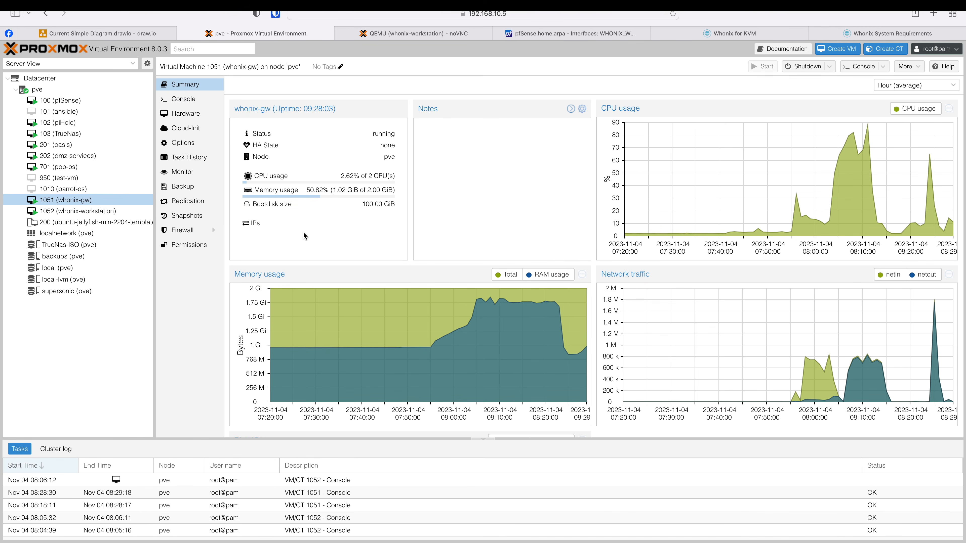
{"action": "left_click", "coordinate": [185, 101]}
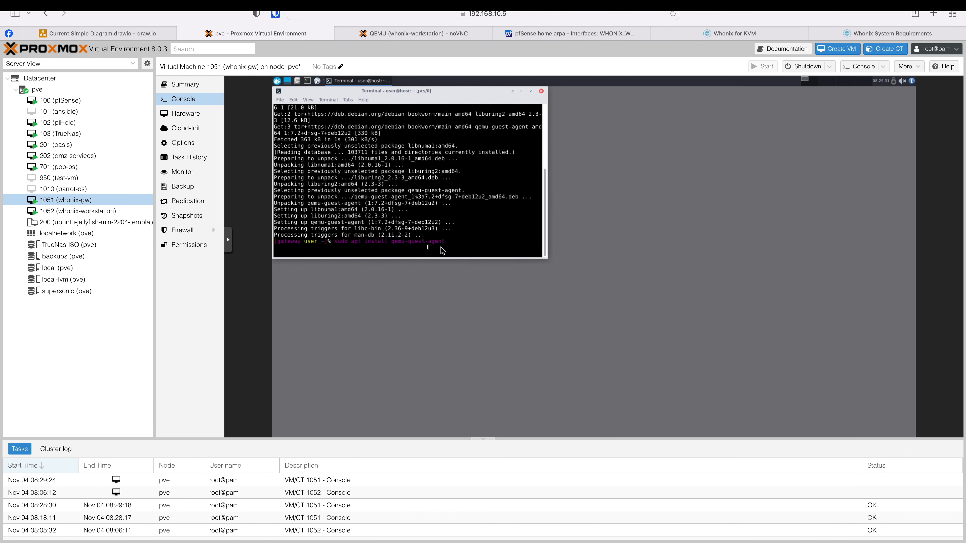
{"action": "left_click", "coordinate": [393, 34]}
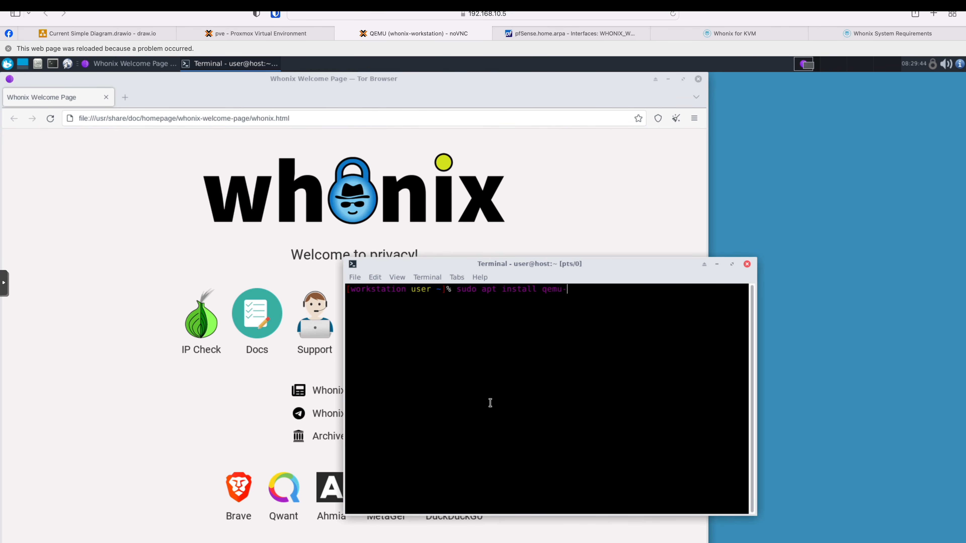
{"action": "type", "text": "ent"}
{"action": "key", "text": "Return"}
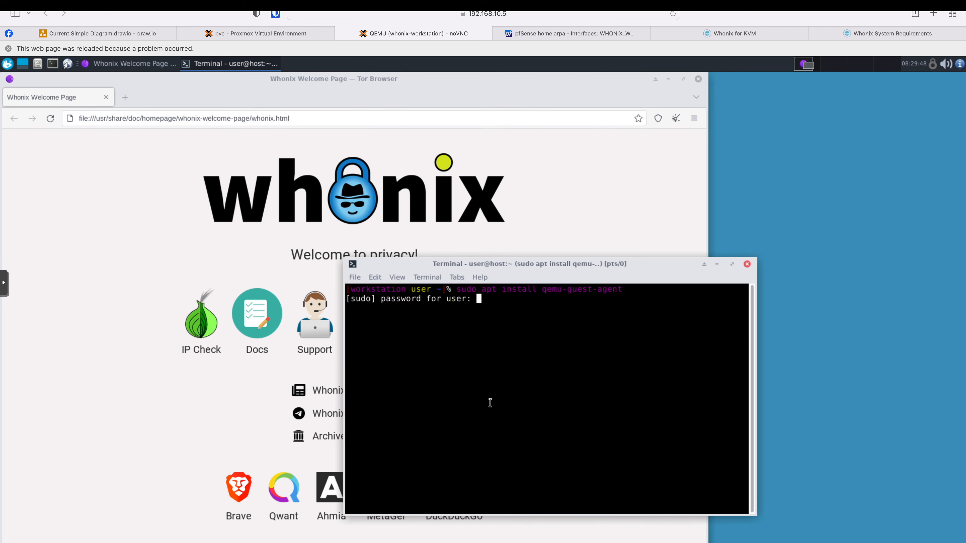
{"action": "type", "text": "changeme"}
{"action": "key", "text": "Return"}
{"action": "type", "text": "y"}
{"action": "key", "text": "Return"}
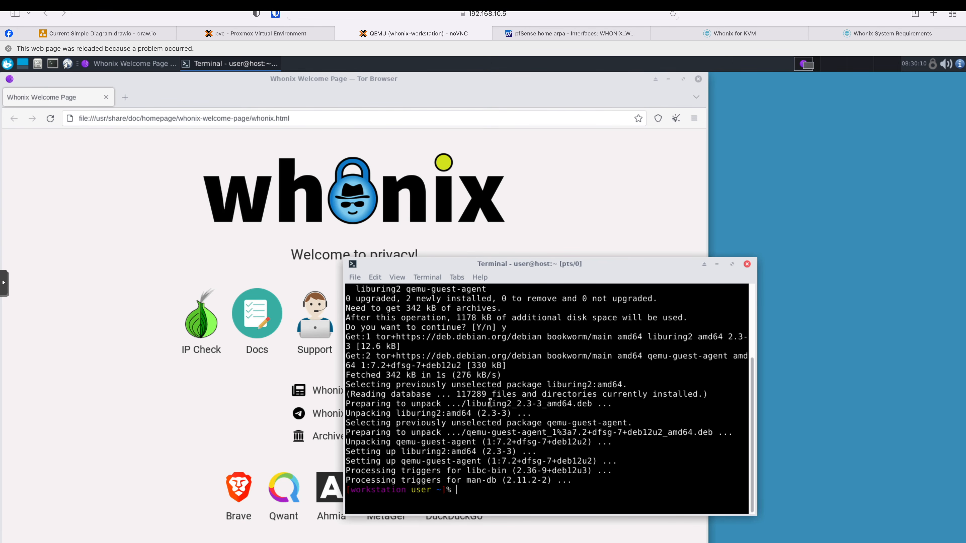
- Change the workstation user's password with passwd, entering the current and new passwords
{"action": "type", "text": "passwd"}
{"action": "key", "text": "Return"}
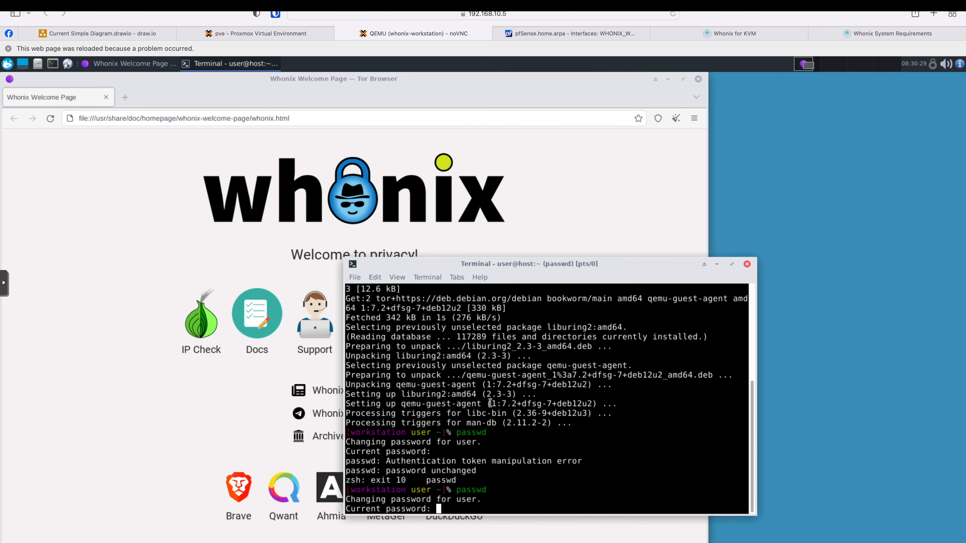
{"action": "key", "text": "Return"}
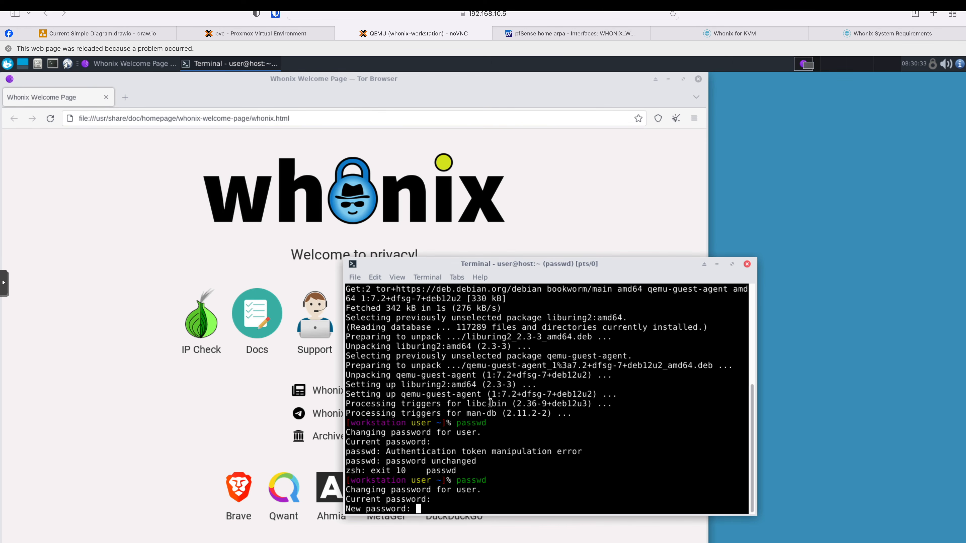
{"action": "key", "text": "Return"}
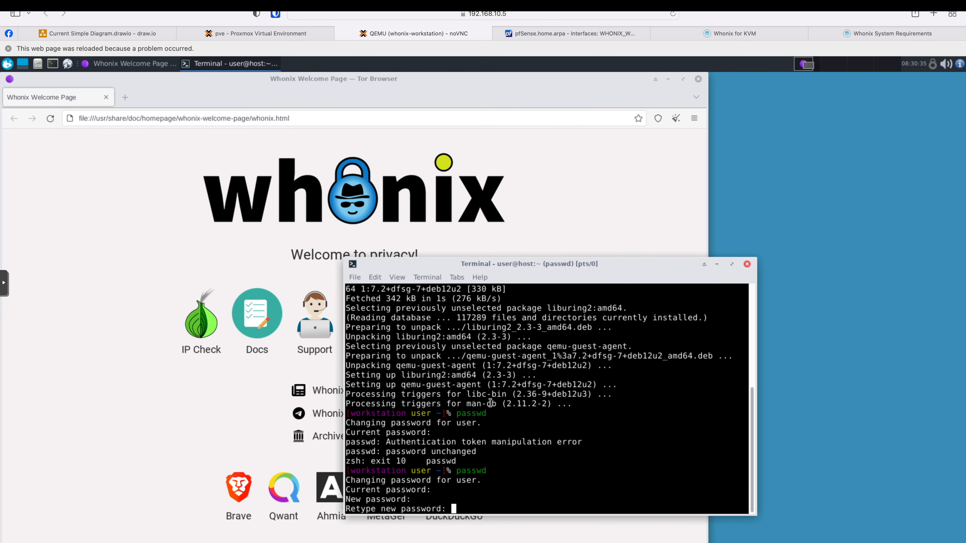
{"action": "key", "text": "Return"}
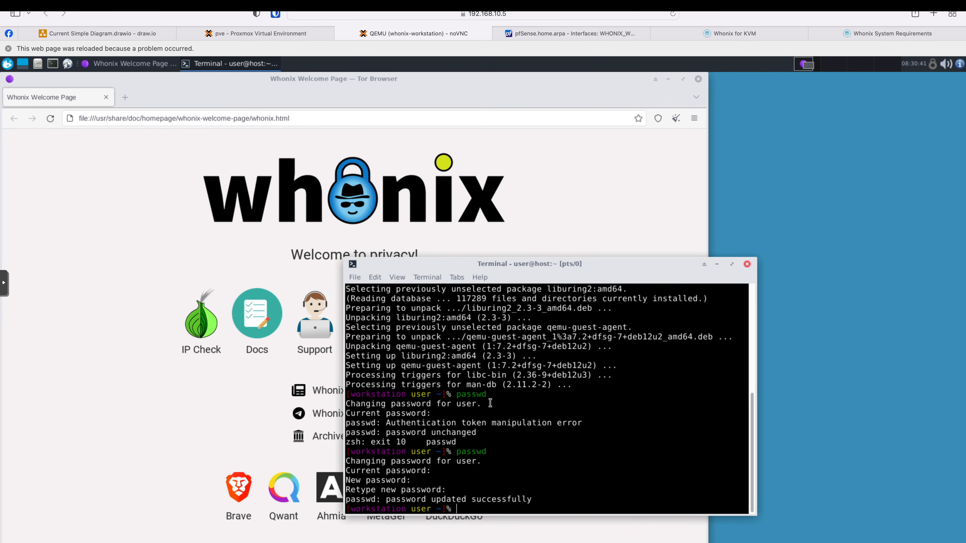
- Reboot the whonix-workstation VM with sudo reboot
{"action": "type", "text": "sudo ren"}
{"action": "key", "text": "BackSpace"}
{"action": "type", "text": "boot"}
{"action": "key", "text": "Return"}
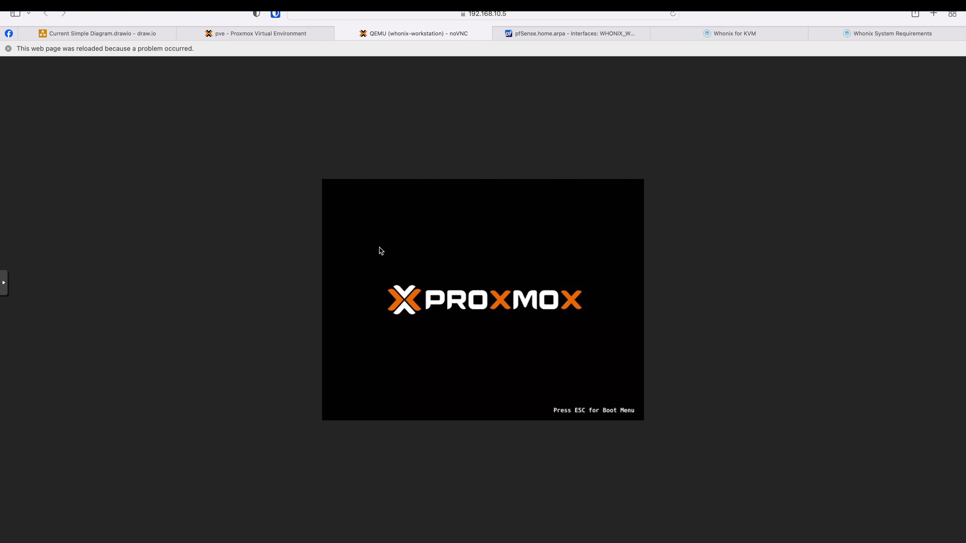
- On the whonix-gw console, discard the pending command and change the user password with passwd
{"action": "left_click", "coordinate": [261, 34]}
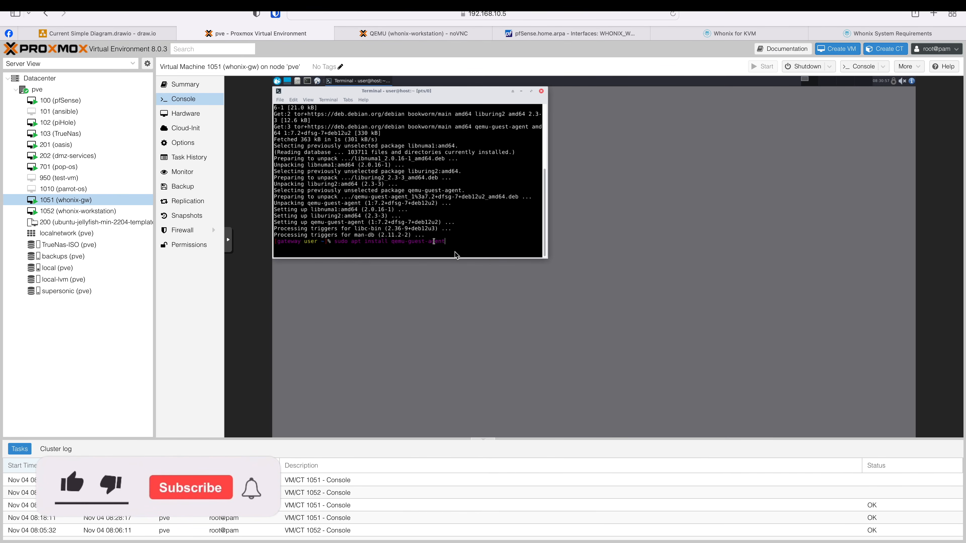
{"action": "key", "text": "ctrl+c"}
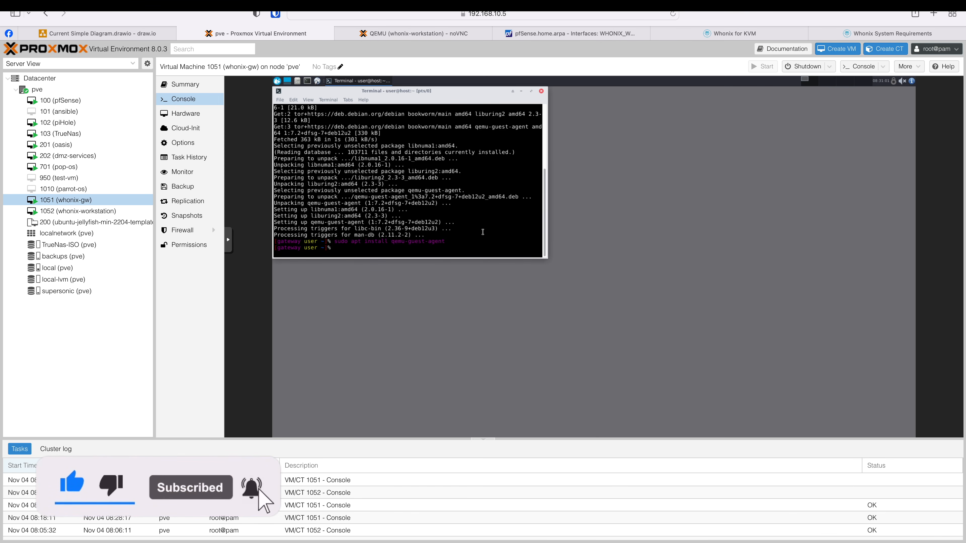
{"action": "type", "text": "passwd"}
{"action": "key", "text": "Return"}
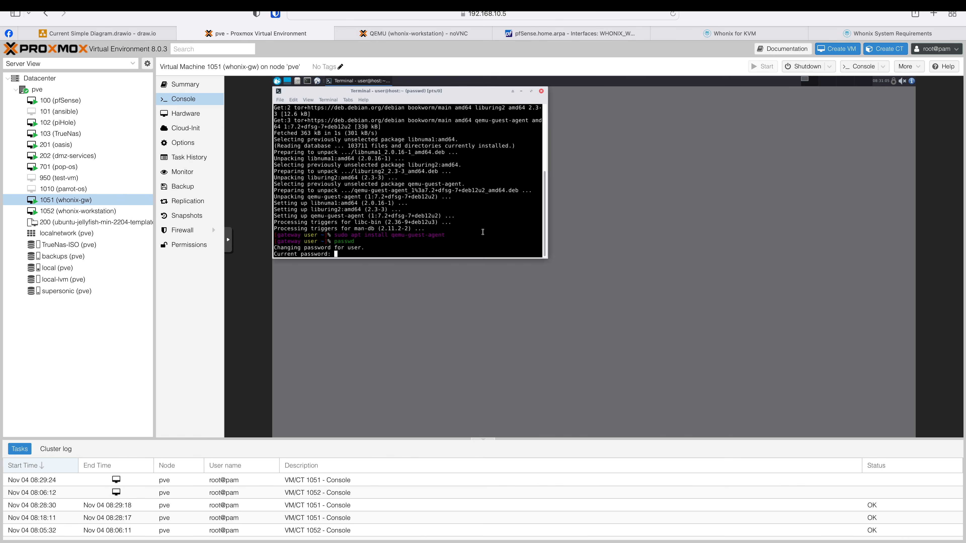
{"action": "key", "text": "Return"}
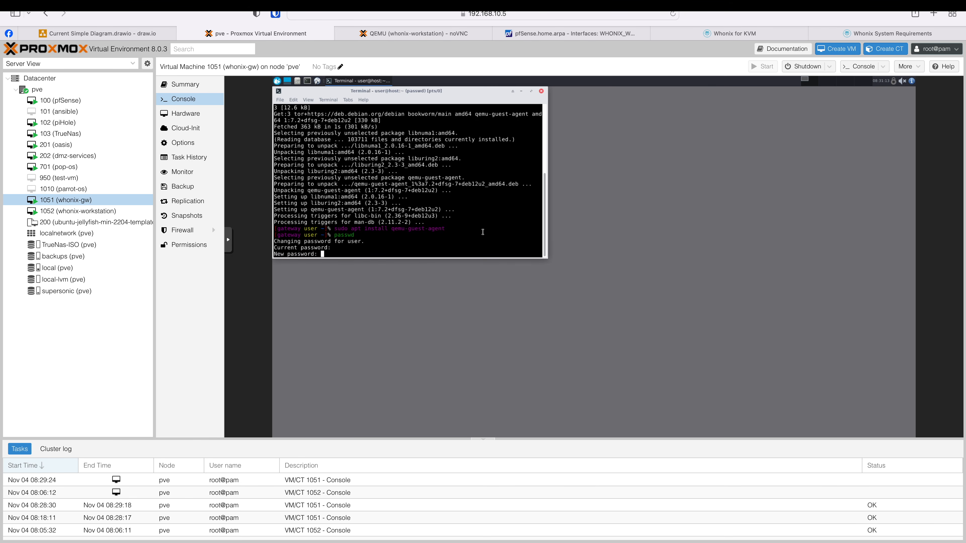
{"action": "key", "text": "Return"}
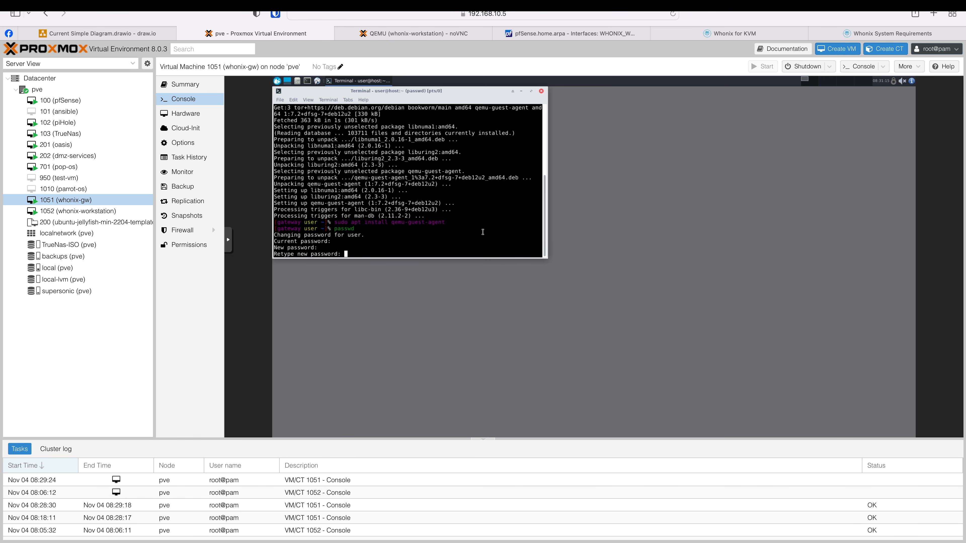
{"action": "key", "text": "Return"}
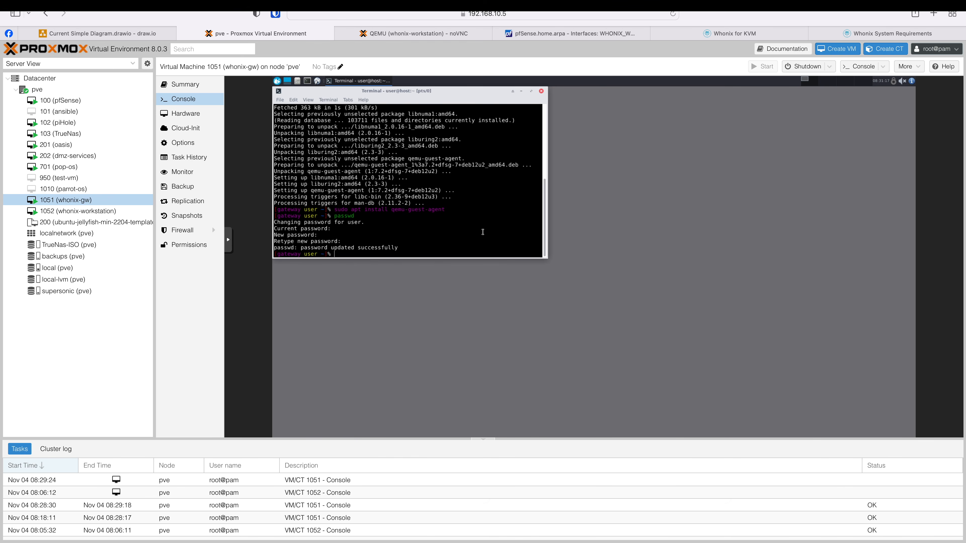
- Reboot the gateway with sudo reboot and check the workstation console afterwards
{"action": "type", "text": "sudo reboot"}
{"action": "key", "text": "Return"}
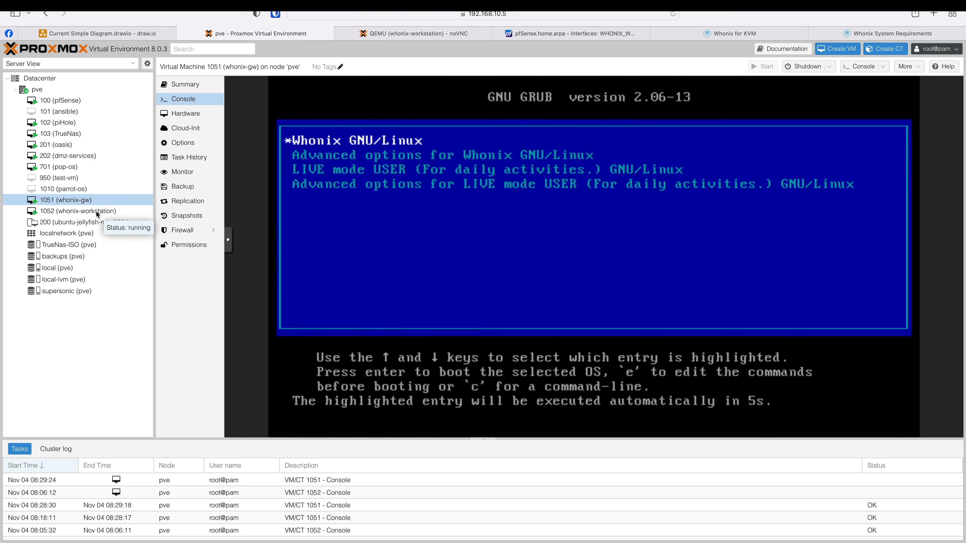
{"action": "left_click", "coordinate": [95, 211]}
{"action": "left_click", "coordinate": [393, 35]}
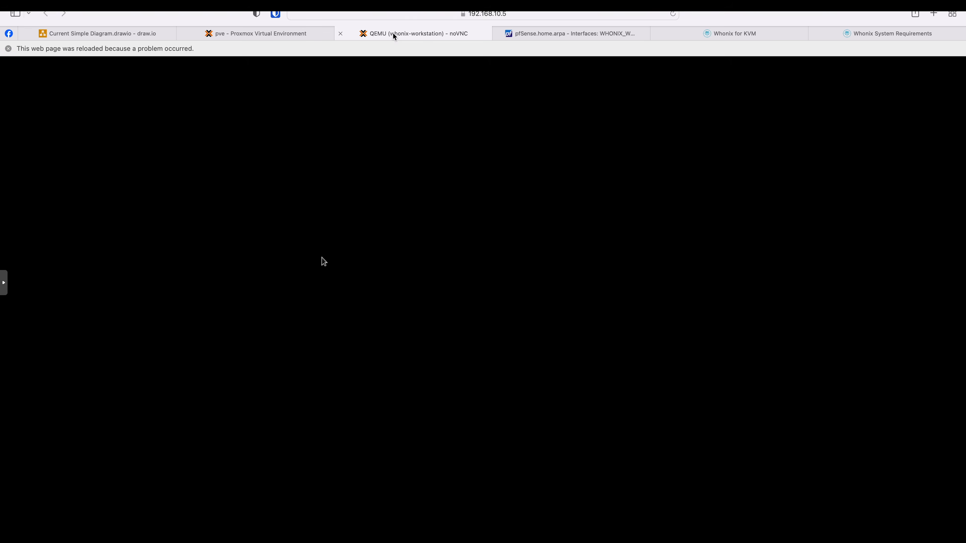
- Check the guest-agent IPs for whonix-workstation, then whonix-gw's 10.0.2.15 and 10.152.152.10
{"action": "left_click", "coordinate": [246, 38]}
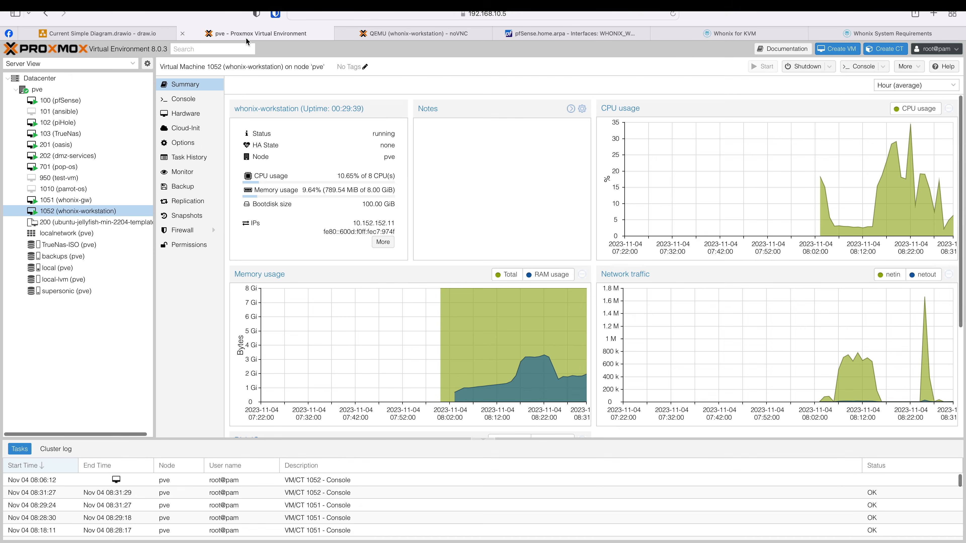
{"action": "left_click_drag", "start_coordinate": [353, 224], "coordinate": [397, 229]}
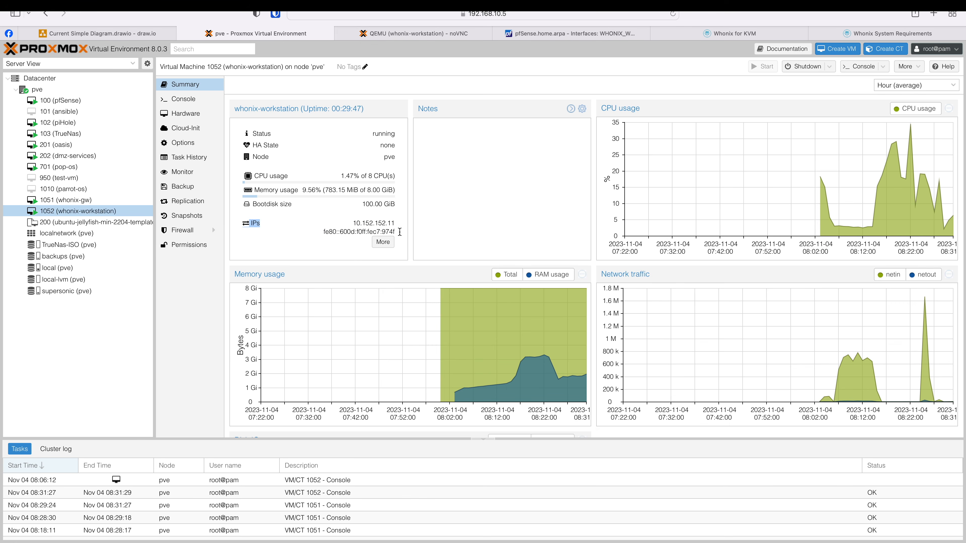
{"action": "left_click", "coordinate": [389, 232]}
{"action": "left_click", "coordinate": [75, 201]}
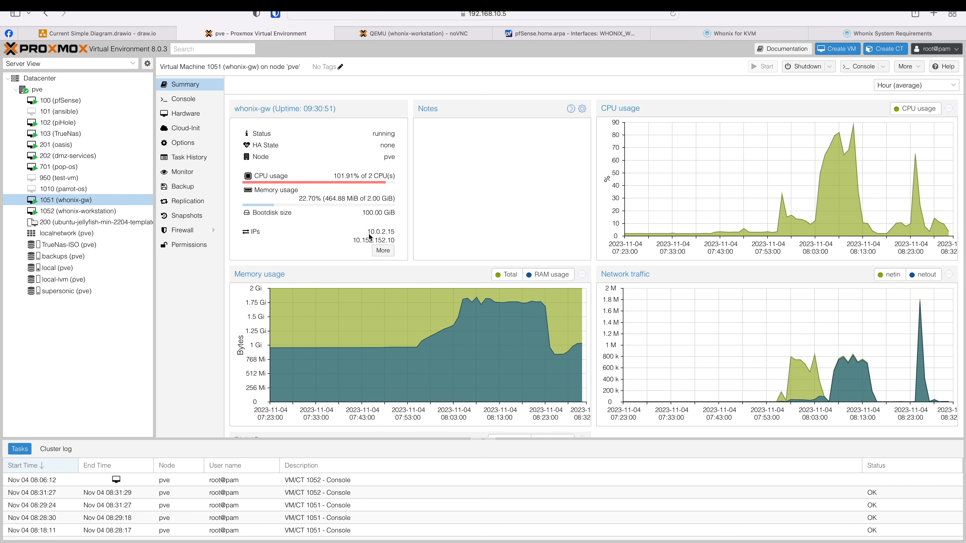
{"action": "left_click_drag", "start_coordinate": [372, 233], "coordinate": [395, 243]}
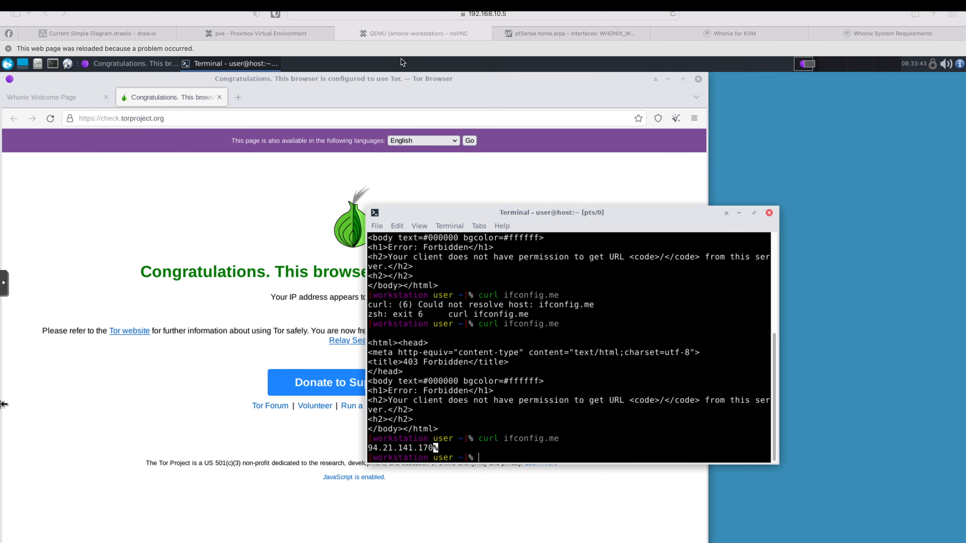
- Glance at the pfSense Interfaces list
{"action": "left_click", "coordinate": [572, 38]}
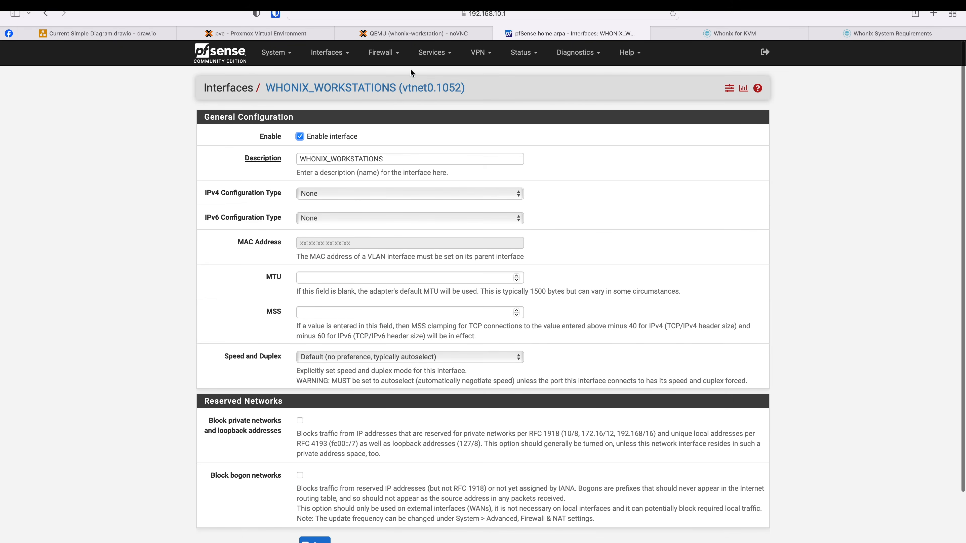
{"action": "left_click", "coordinate": [327, 52]}
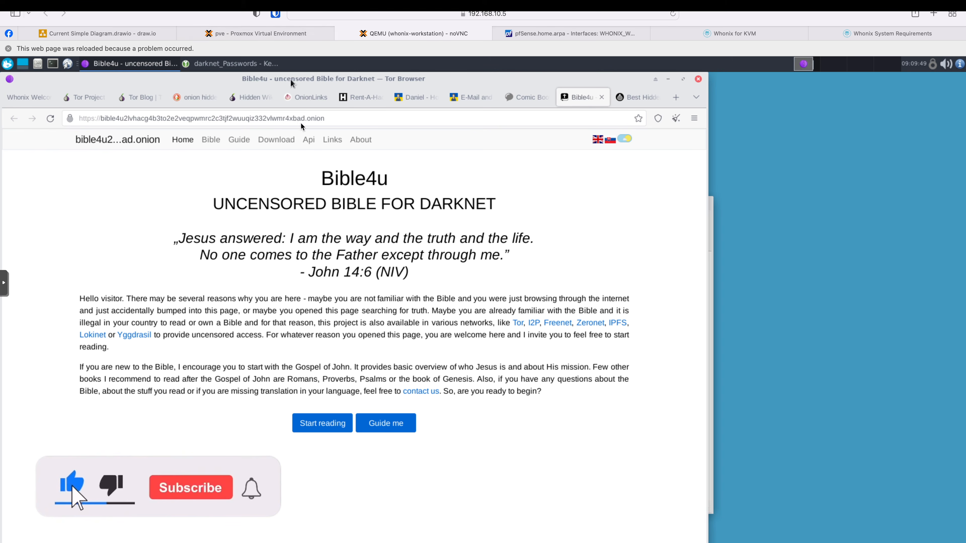
- Return to Proxmox and show the pve node's overview of all guests and storage
{"action": "mouse_move", "coordinate": [258, 35]}
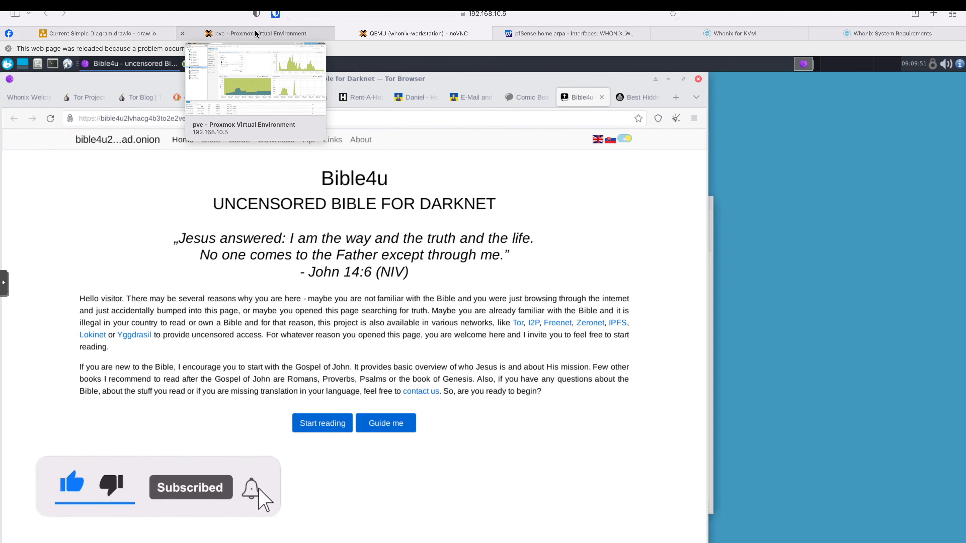
{"action": "left_click", "coordinate": [258, 34]}
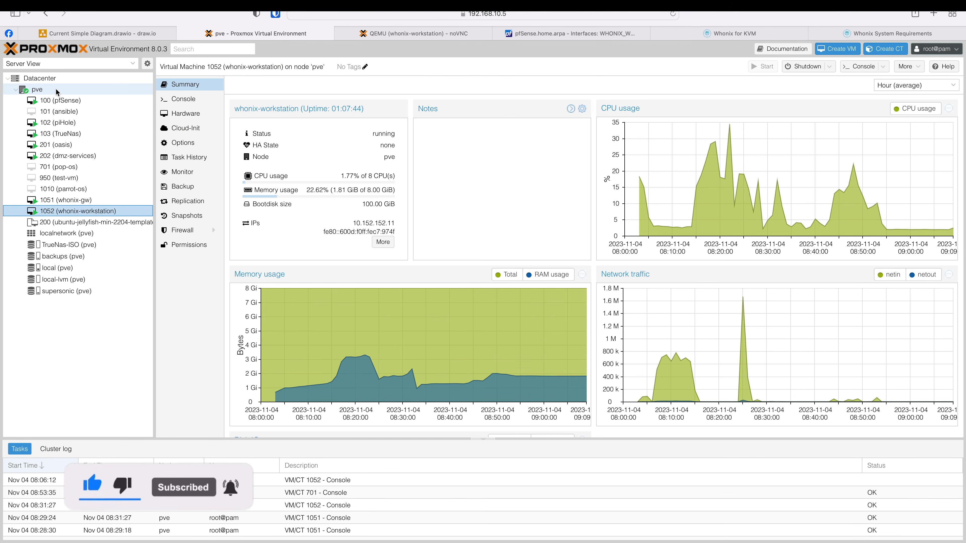
{"action": "left_click", "coordinate": [40, 91]}
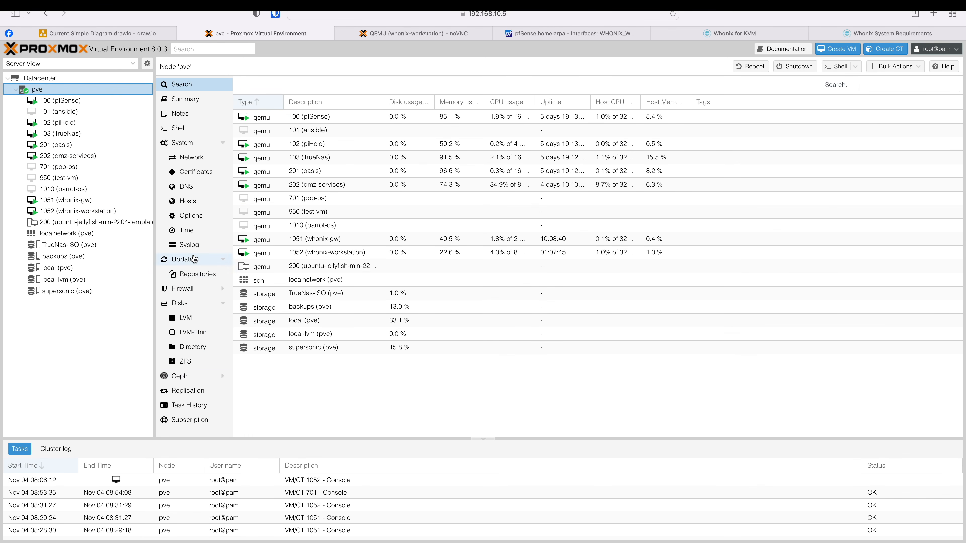
- In node pve's Network settings, start creating a new Linux Bridge (vmbr3)
{"action": "left_click", "coordinate": [189, 163]}
{"action": "left_click", "coordinate": [260, 83]}
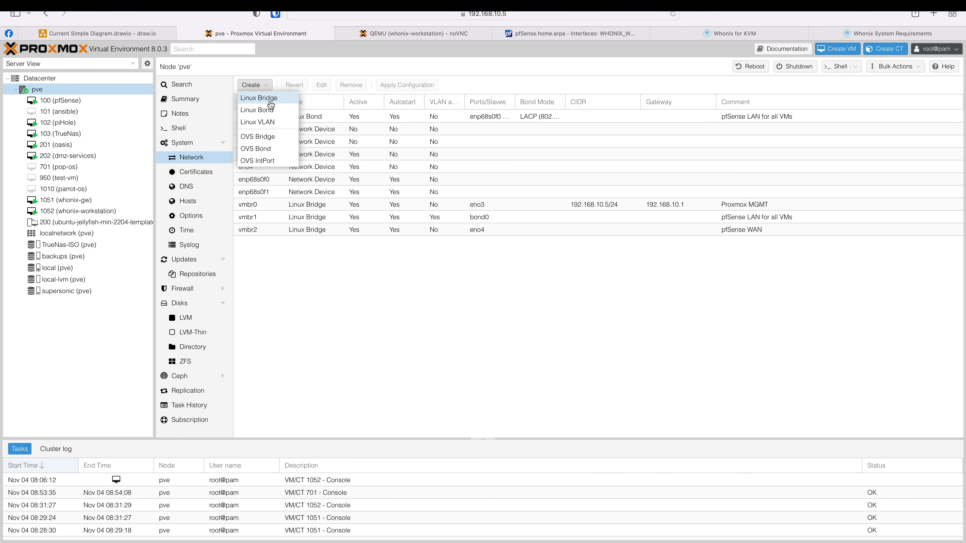
{"action": "left_click", "coordinate": [270, 101]}
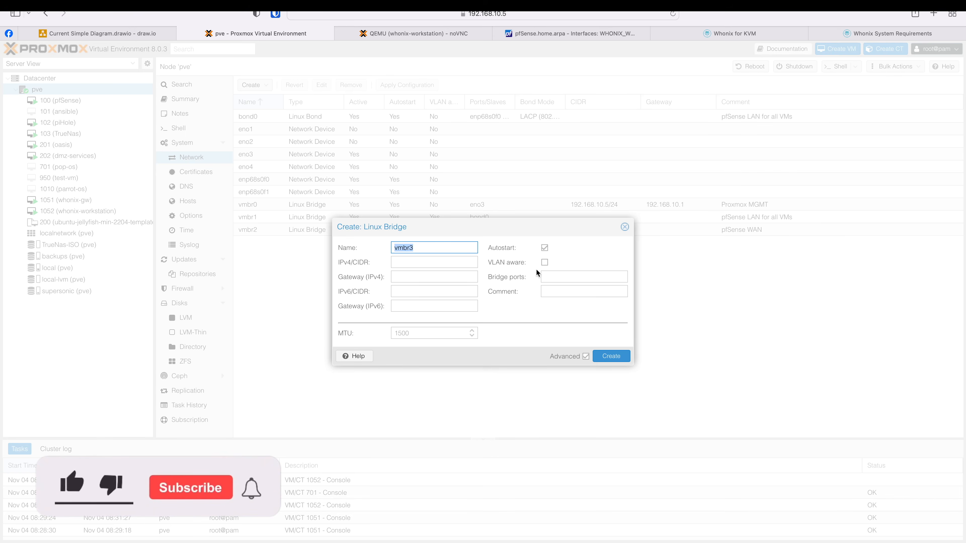